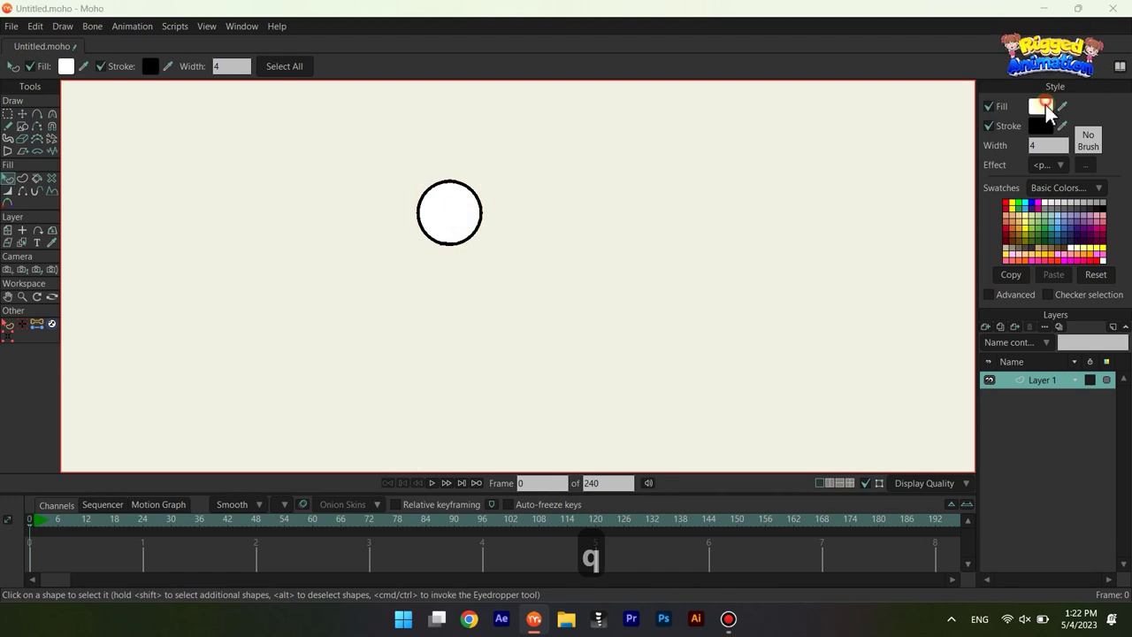
Step: Set the circle's fill colour to blue 004EFF
left_click(1042, 106)
left_click_drag(961, 258, 1006, 221)
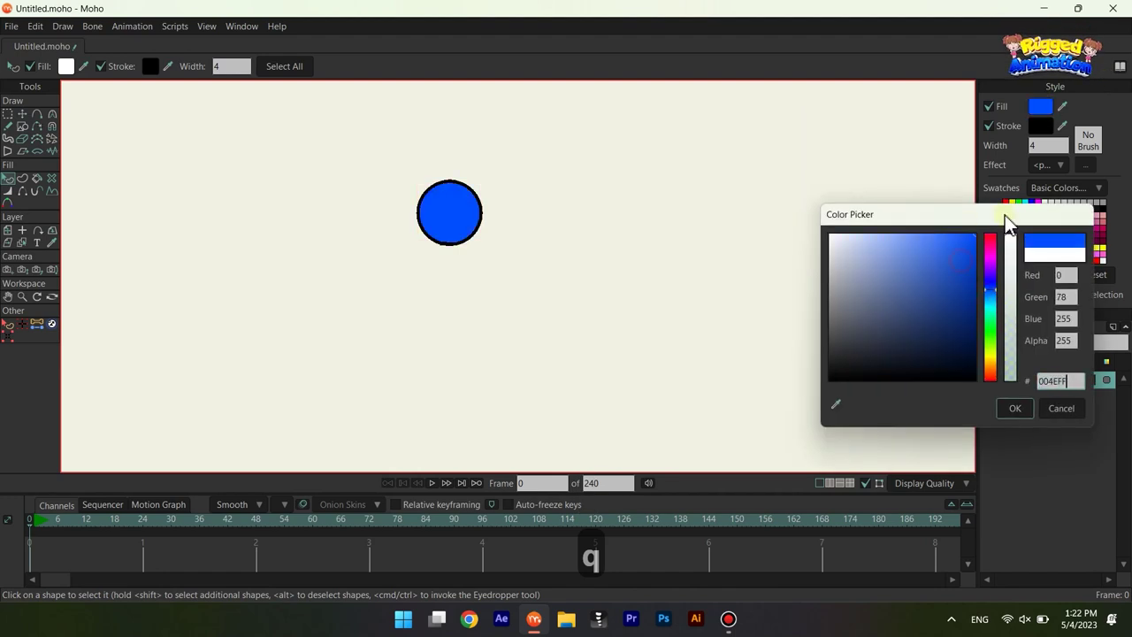
left_click(1022, 409)
Step: Move the blue circle horizontally toward the canvas centre, to about X -0.16, Y 0.30
scroll(536, 207, "down", 4)
scroll(487, 207, "up", 2)
key("t")
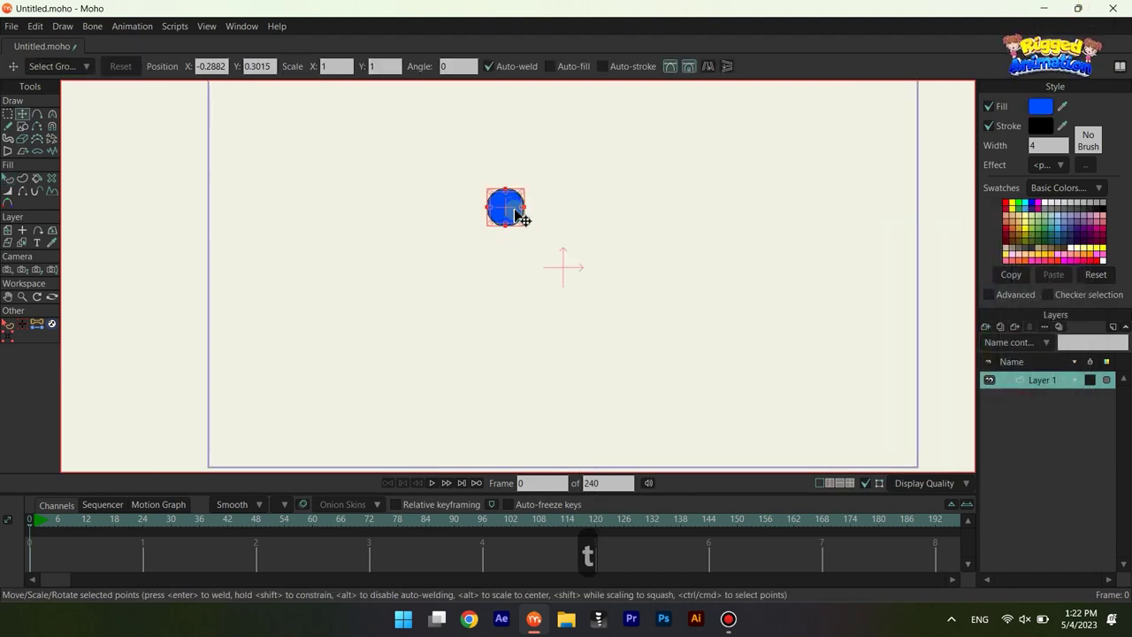
scroll(514, 213, "up", 3)
left_click_drag(480, 189, 518, 194)
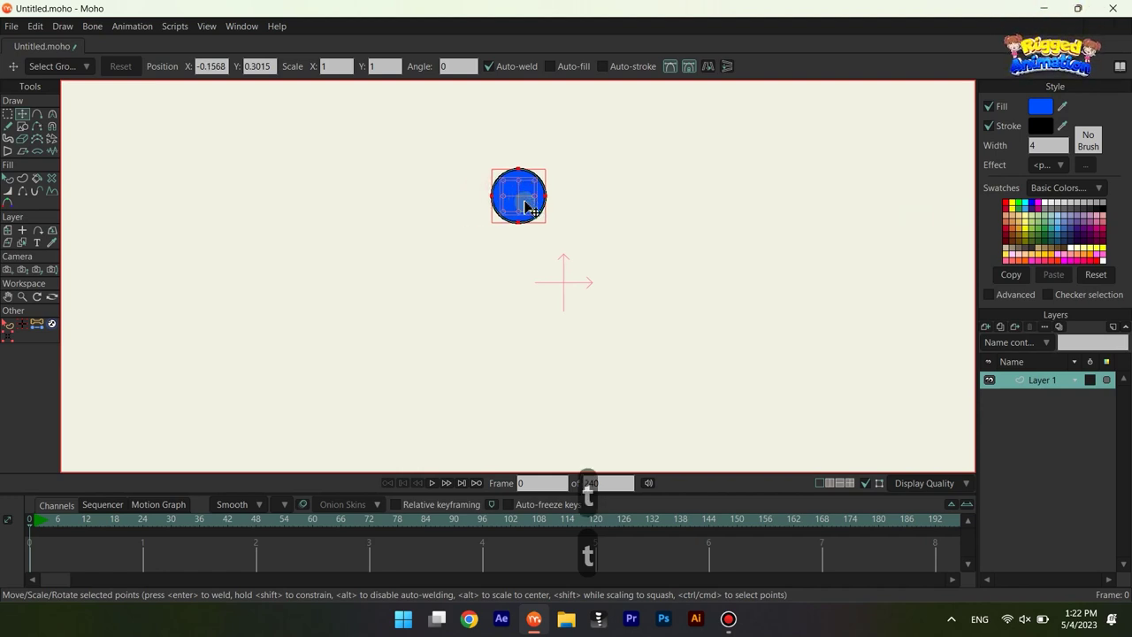
Step: Duplicate the blue circle, placing the copy straight below the original and slightly enlarged
key("ctrl+c")
key("ctrl+v")
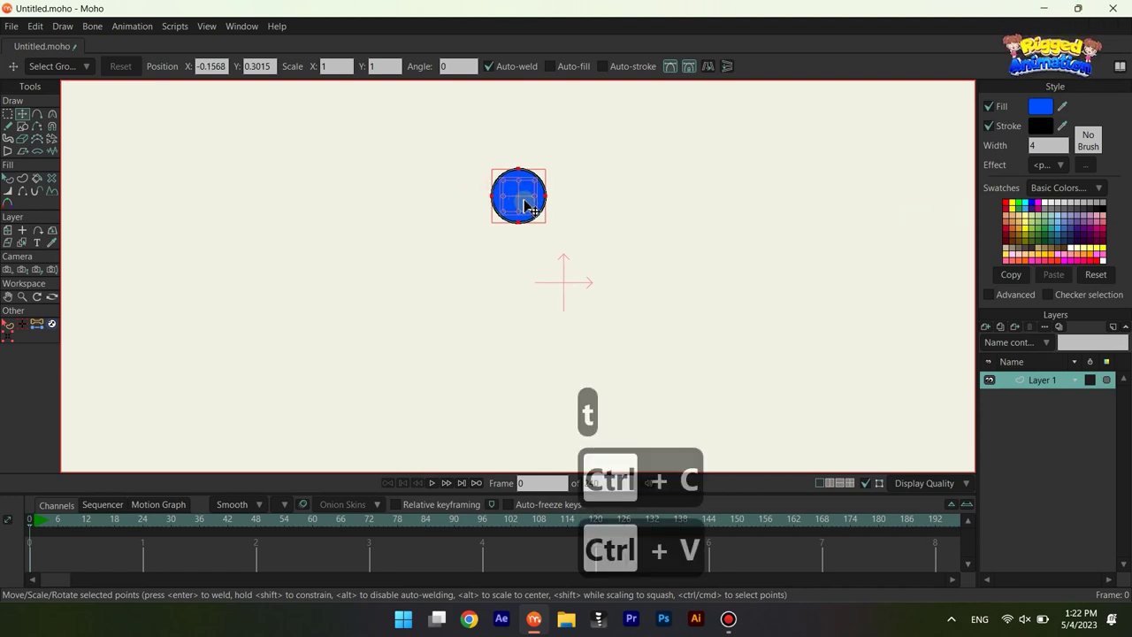
left_click_drag(521, 203, 526, 305)
scroll(533, 295, "down", 3)
scroll(524, 270, "up", 3)
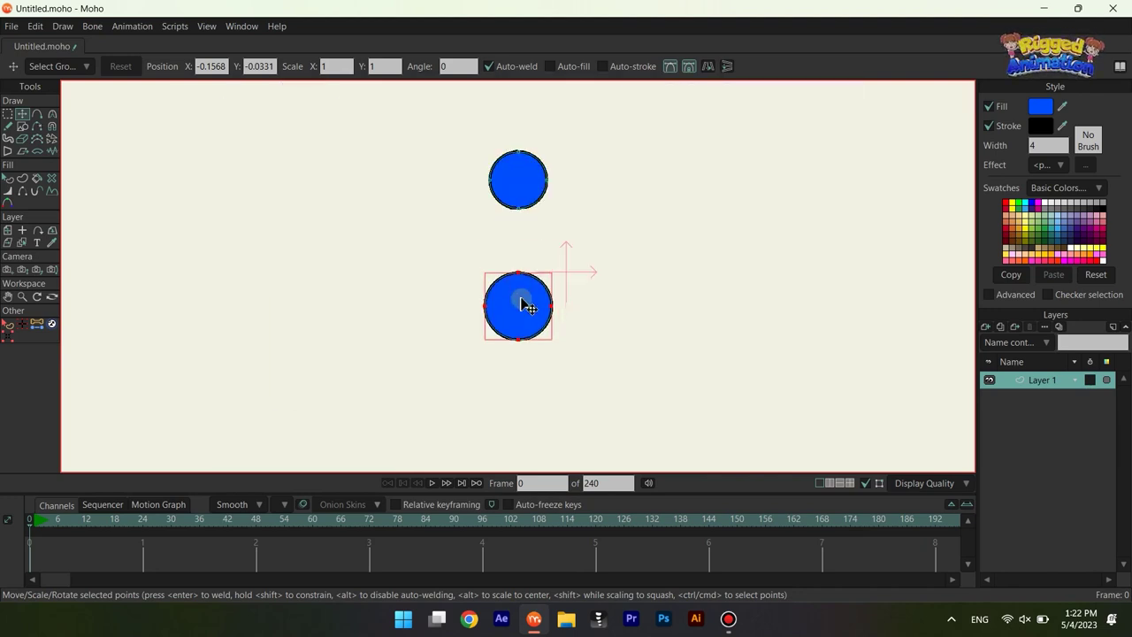
Step: Draw a rectangle slightly wider than the circles, reaching from the upper circle's middle to the lower circle's middle
key("a")
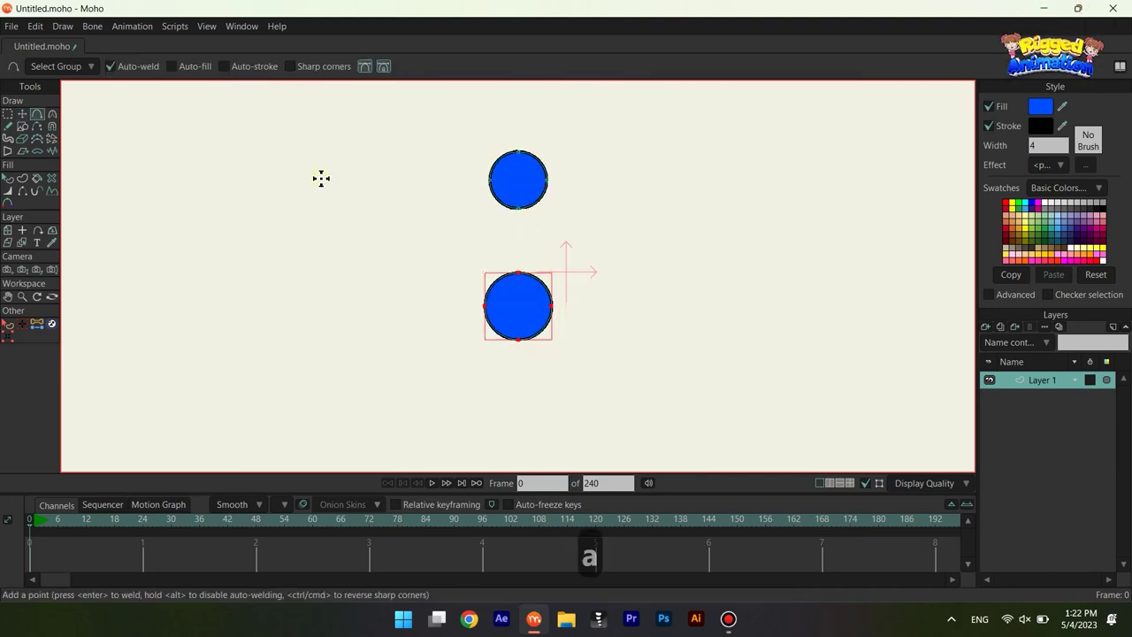
left_click(23, 127)
scroll(717, 352, "up", 2)
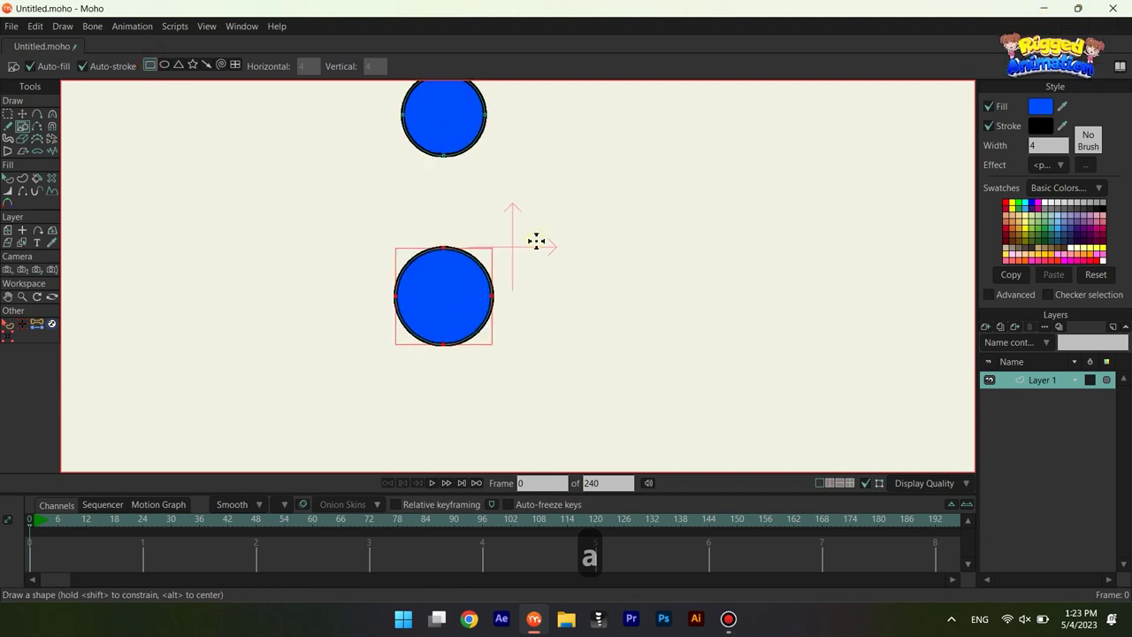
left_click_drag(385, 102, 506, 304)
left_click_drag(383, 129, 399, 221)
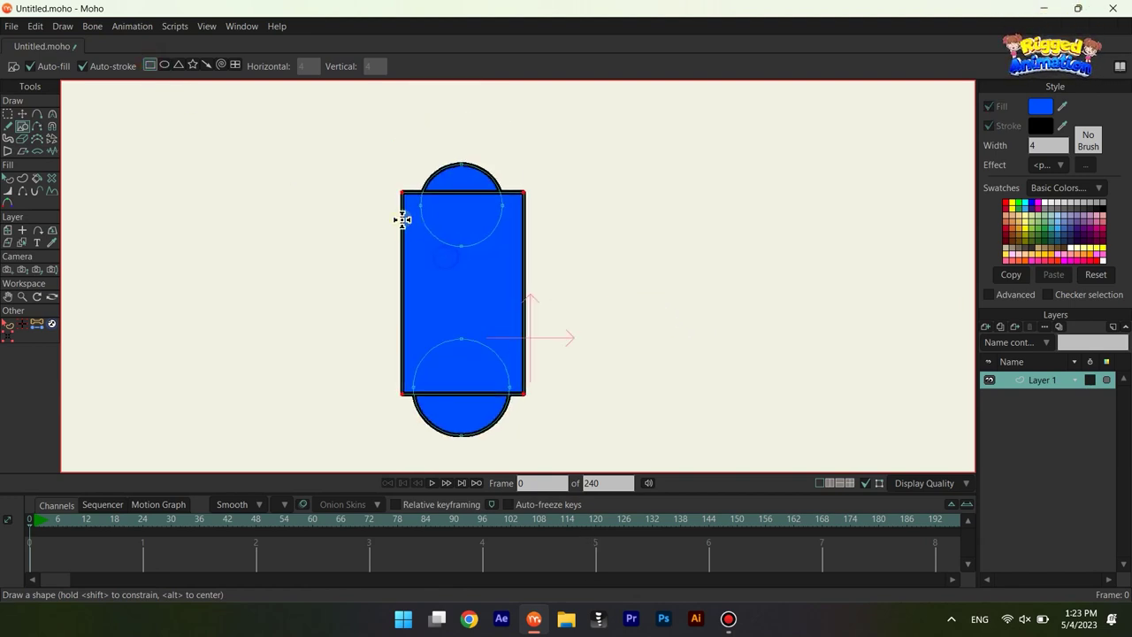
Step: Move the rectangle's two upper corners onto the upper circle's left and right side points, at Y 0.3015
scroll(352, 246, "up", 1)
left_click(8, 338)
key("ctrl+z")
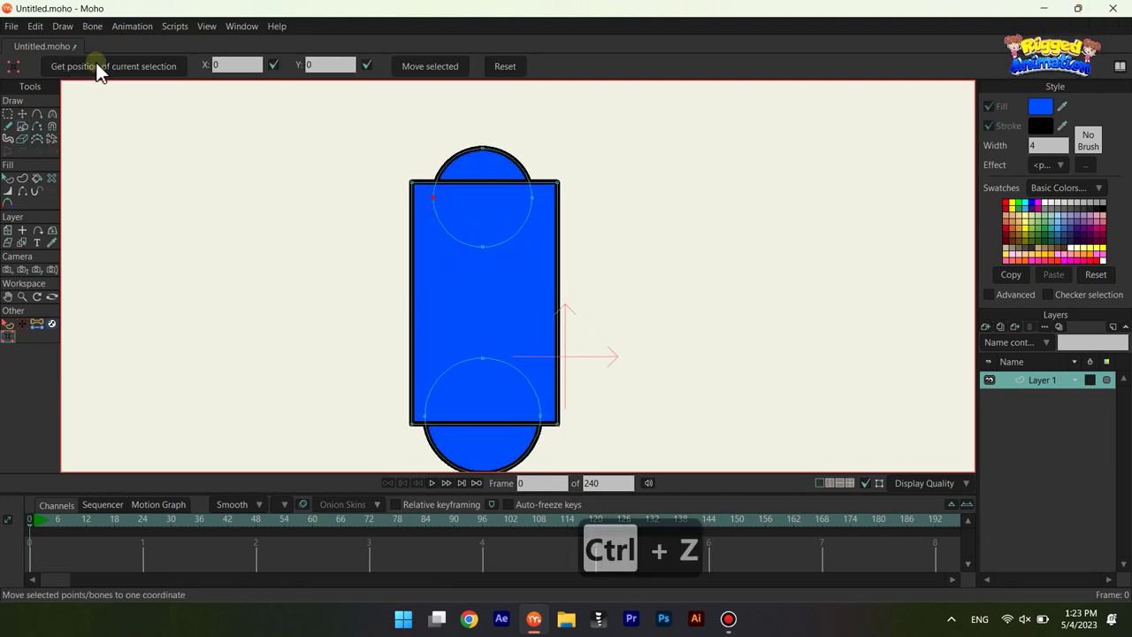
left_click(99, 69)
left_click(432, 67)
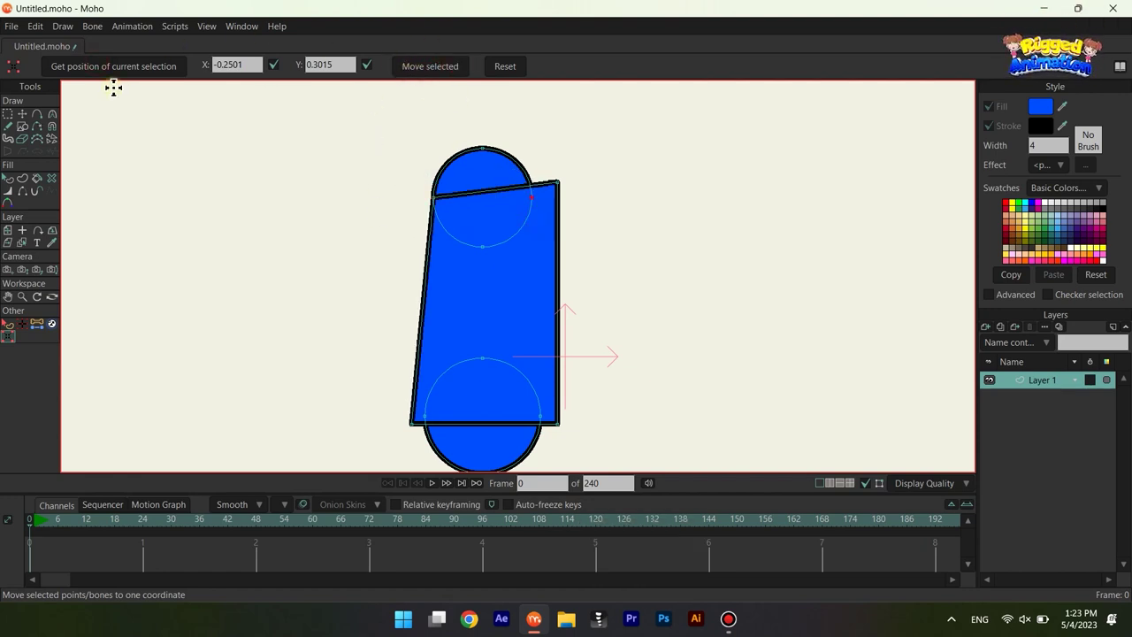
left_click(440, 63)
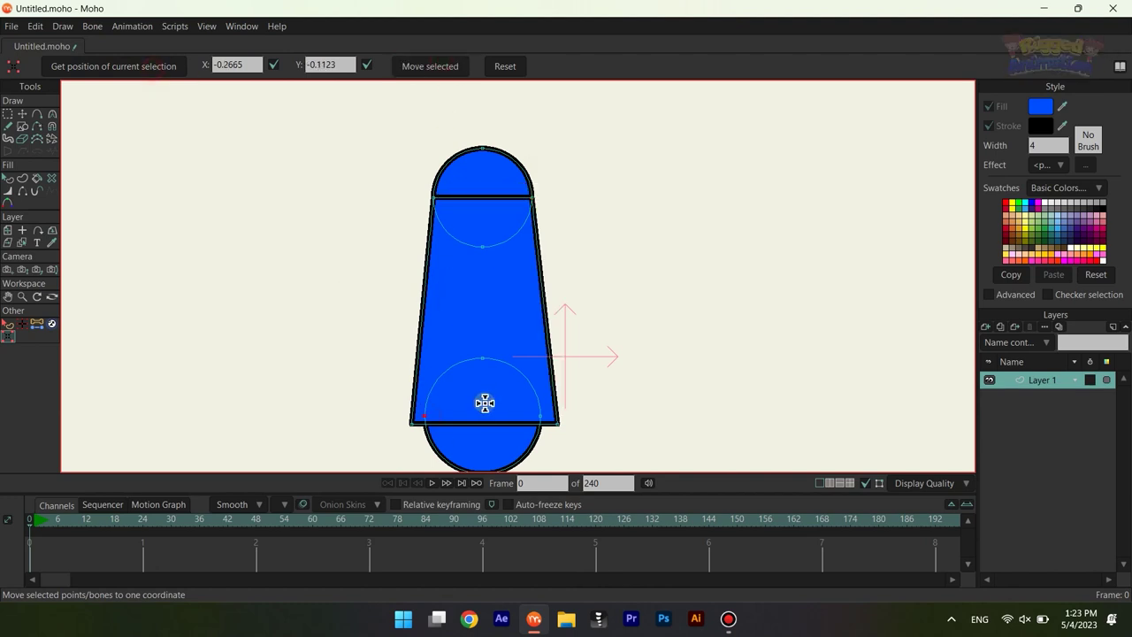
Step: Move the rectangle's two lower corners onto the lower circle's side points at X -0.2665 and X -0.0472, Y -0.1123
scroll(485, 404, "up", 2)
left_click(427, 60)
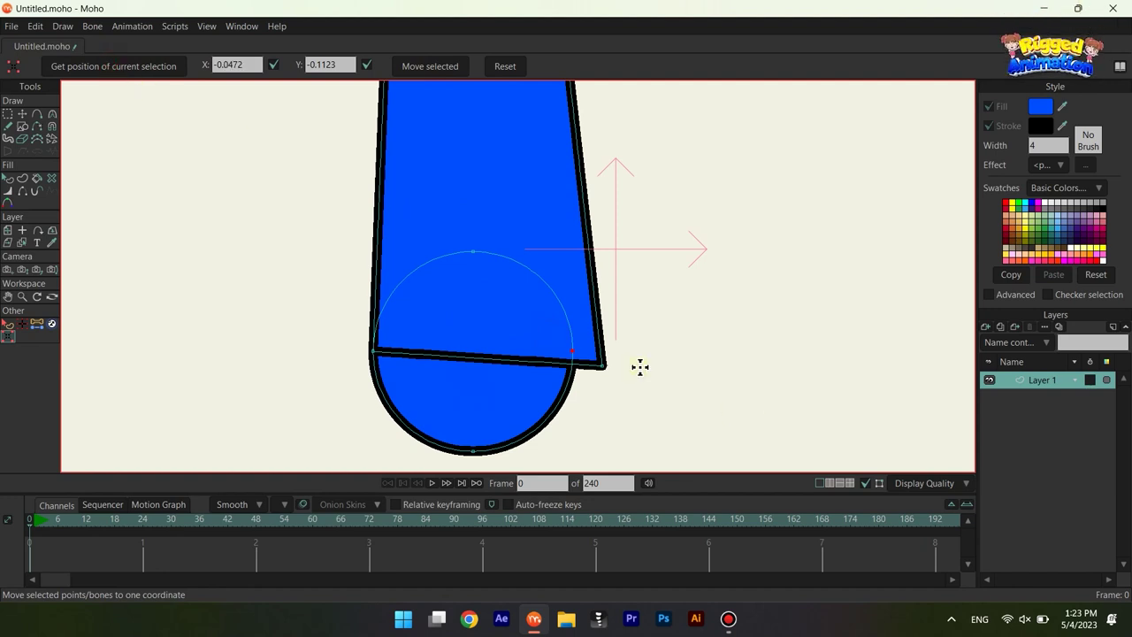
key("ctrl+z")
scroll(536, 366, "down", 3)
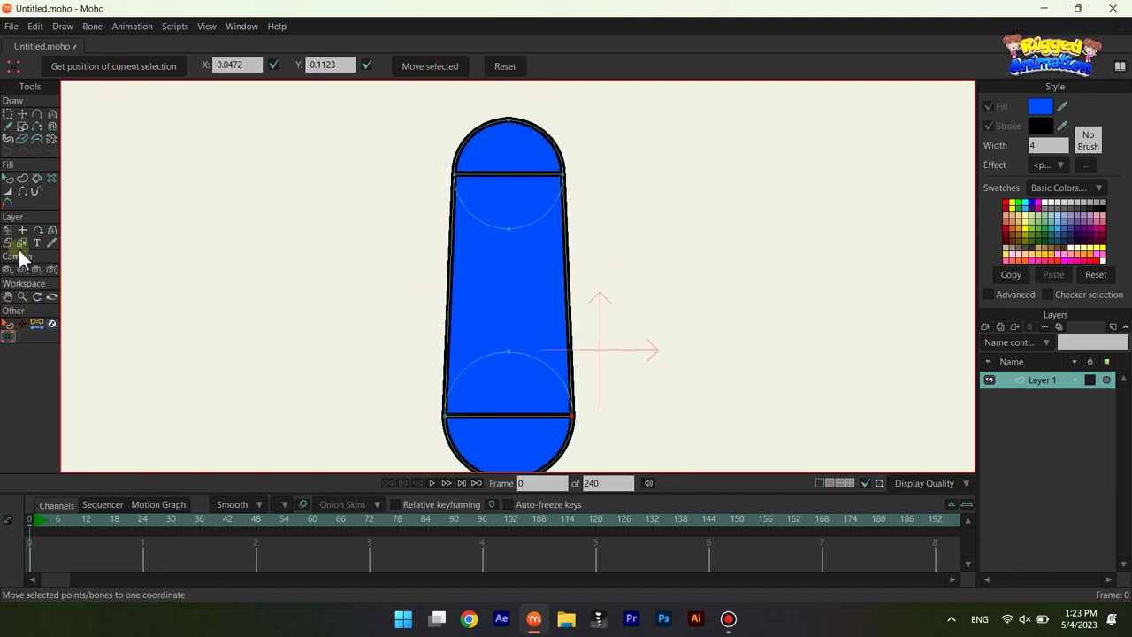
Step: Hide the rectangle's upper and lower edges so the parts merge into one limb outline
left_click(23, 191)
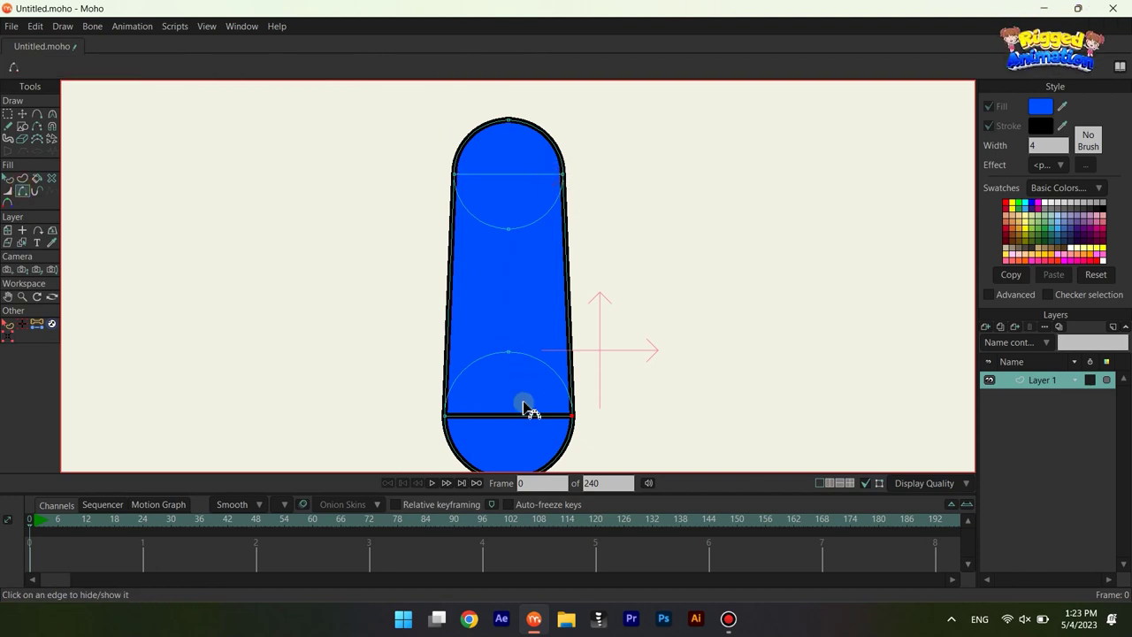
left_click(525, 418)
scroll(536, 381, "down", 2)
key("q")
scroll(549, 371, "down", 3)
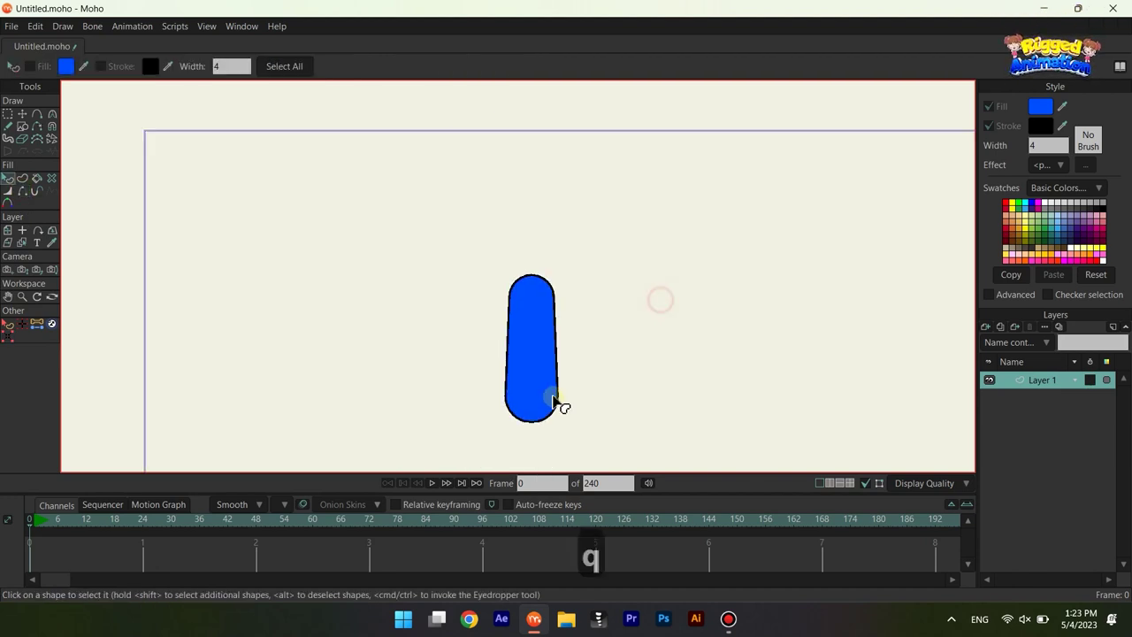
Step: Rename the limb's layer as thigh
key("r")
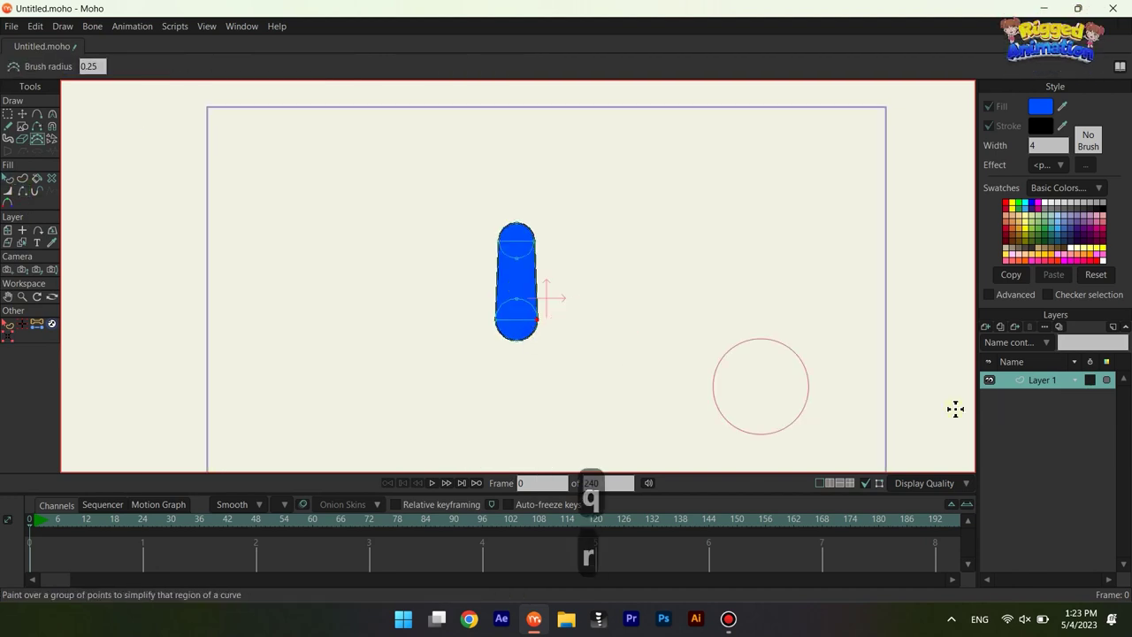
double_click(1041, 379)
type("thigh")
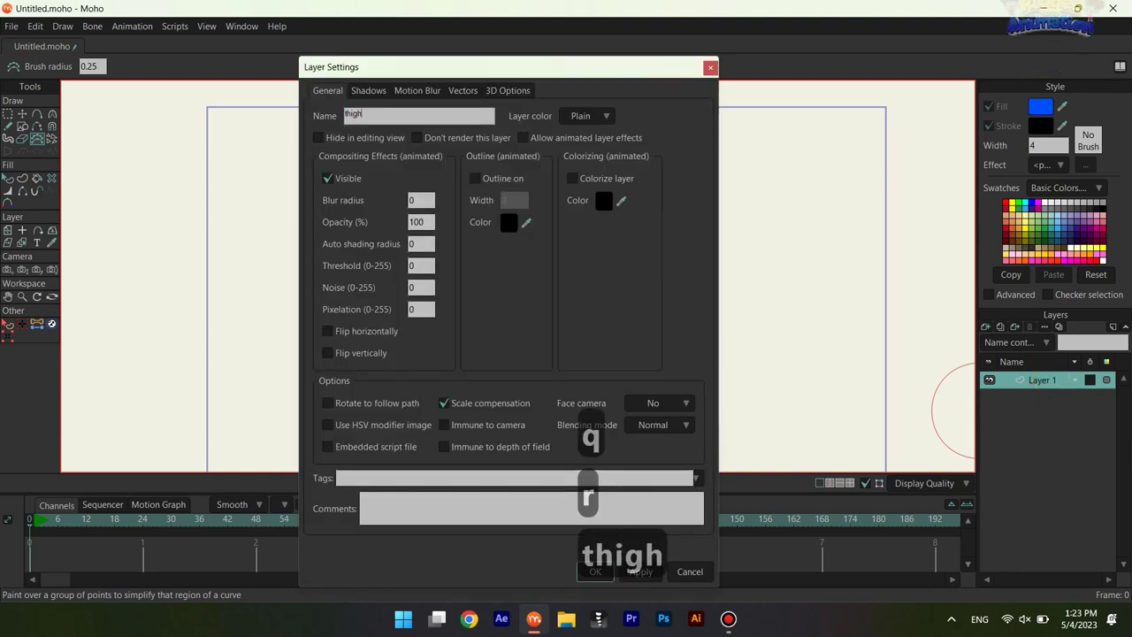
key("Return")
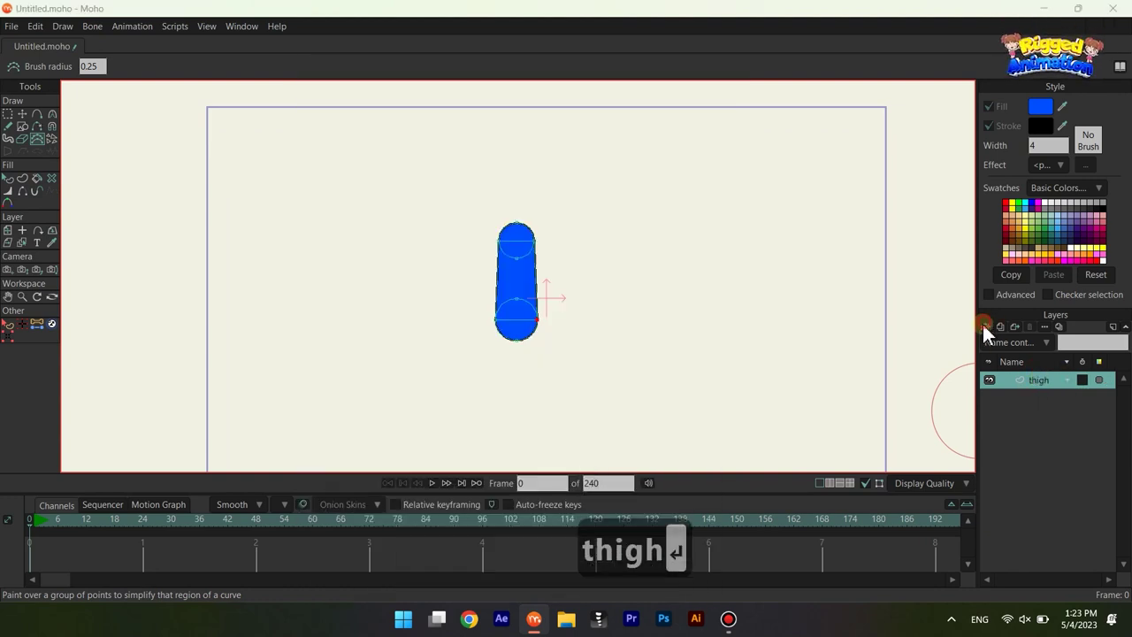
Step: Add a new vector layer named calf above the thigh layer
left_click(986, 326)
left_click(998, 338)
type("ca")
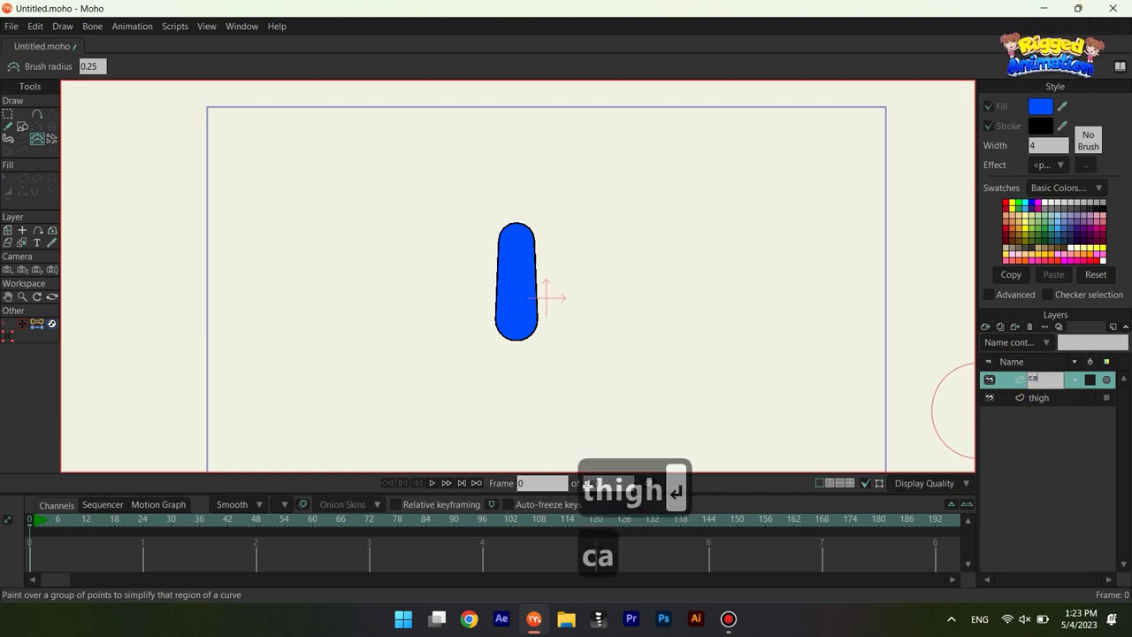
type("lf")
key("Return")
key("t")
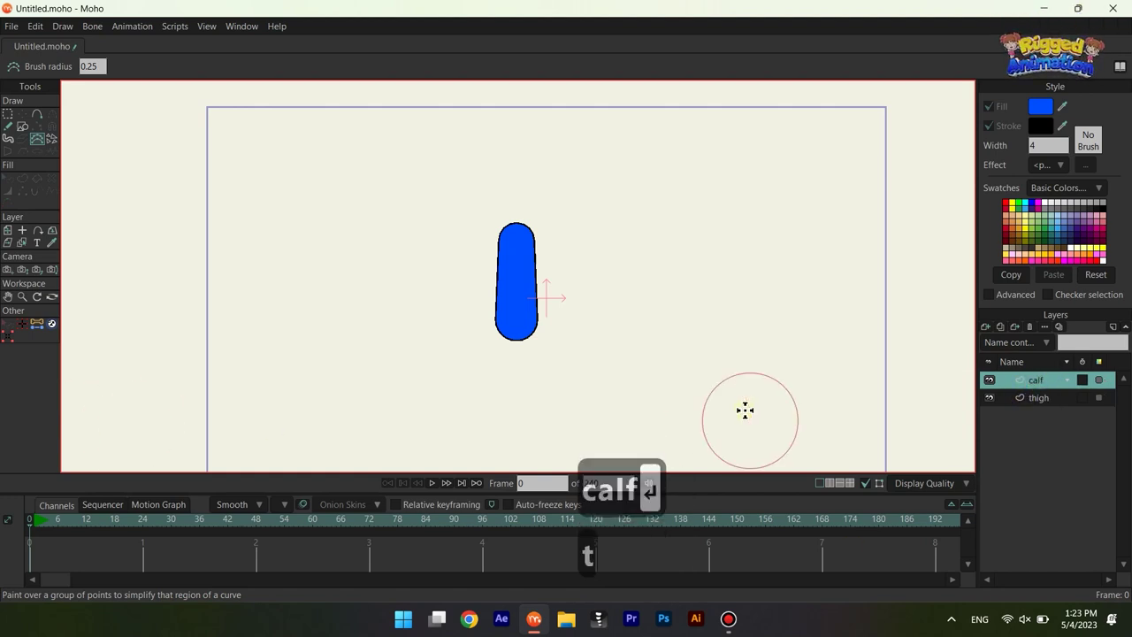
Step: Copy the thigh's lower circle and paste it into the calf layer
left_click(1038, 400)
key("t")
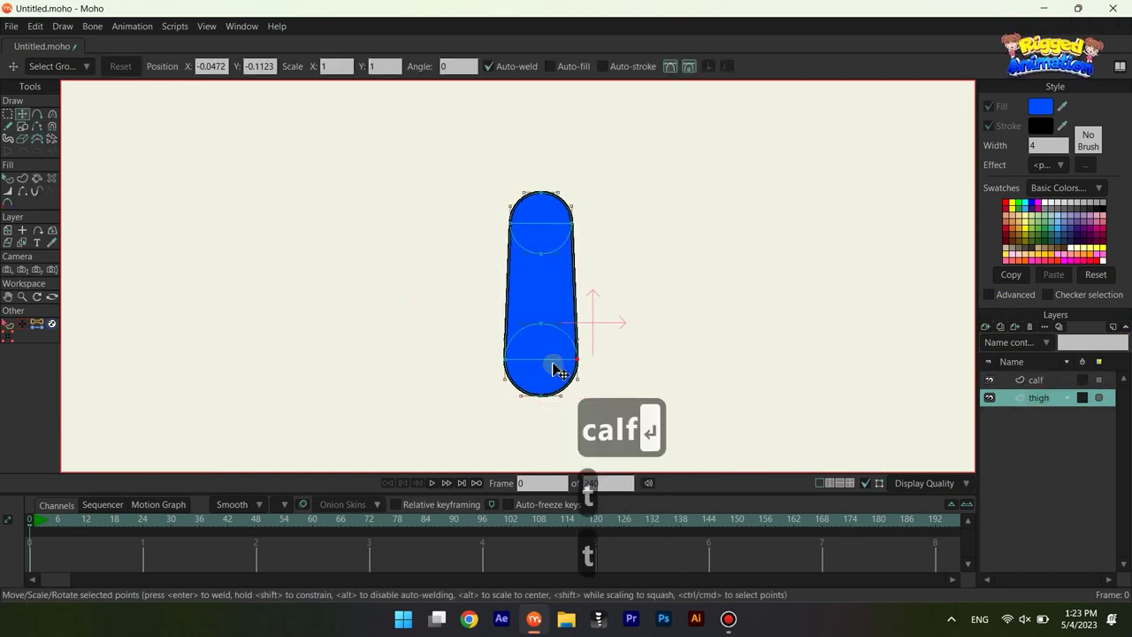
left_click(552, 379)
key("ctrl+c")
left_click(1035, 381)
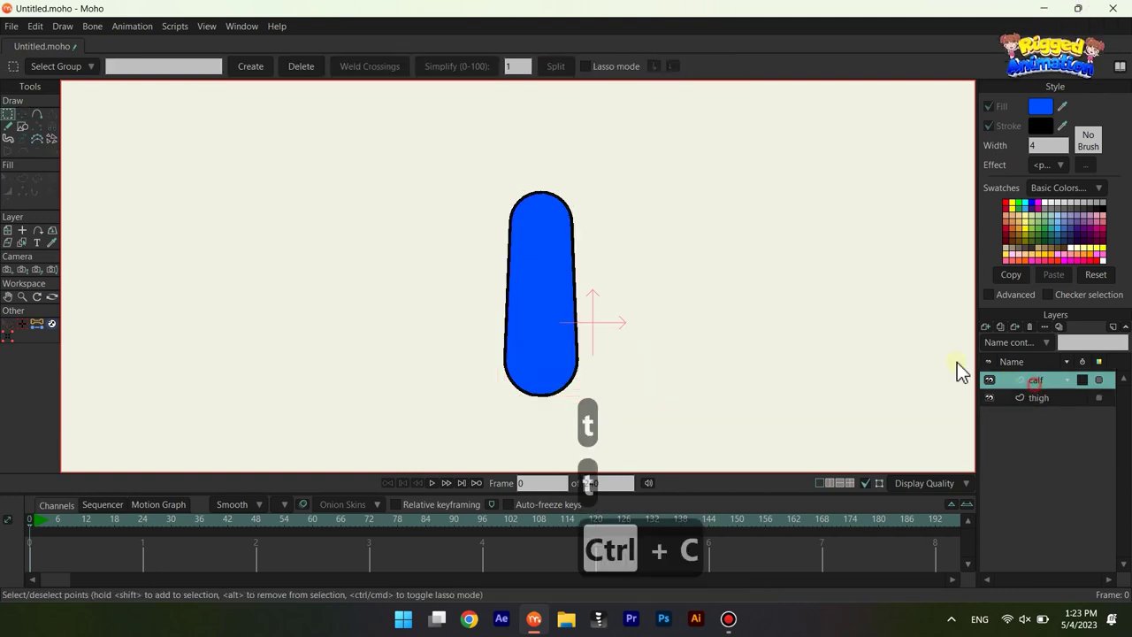
key("ctrl+v")
Step: Duplicate the calf layer's circle, placing the copy straight below it and slightly enlarged
left_click_drag(555, 330, 551, 361)
scroll(556, 245, "down", 1)
key("ctrl+c")
key("ctrl+v")
scroll(551, 354, "down", 1)
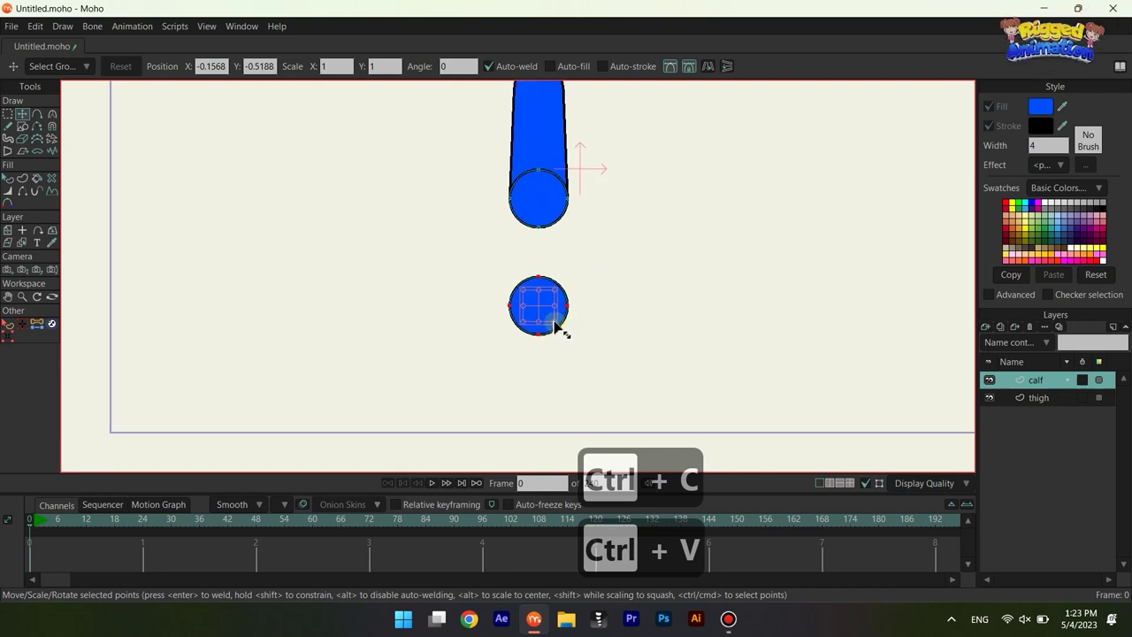
mouse_move(557, 328)
left_mouse_down()
mouse_move(549, 352)
mouse_move(545, 344)
left_mouse_up()
scroll(550, 293, "down", 3)
scroll(550, 349, "up", 2)
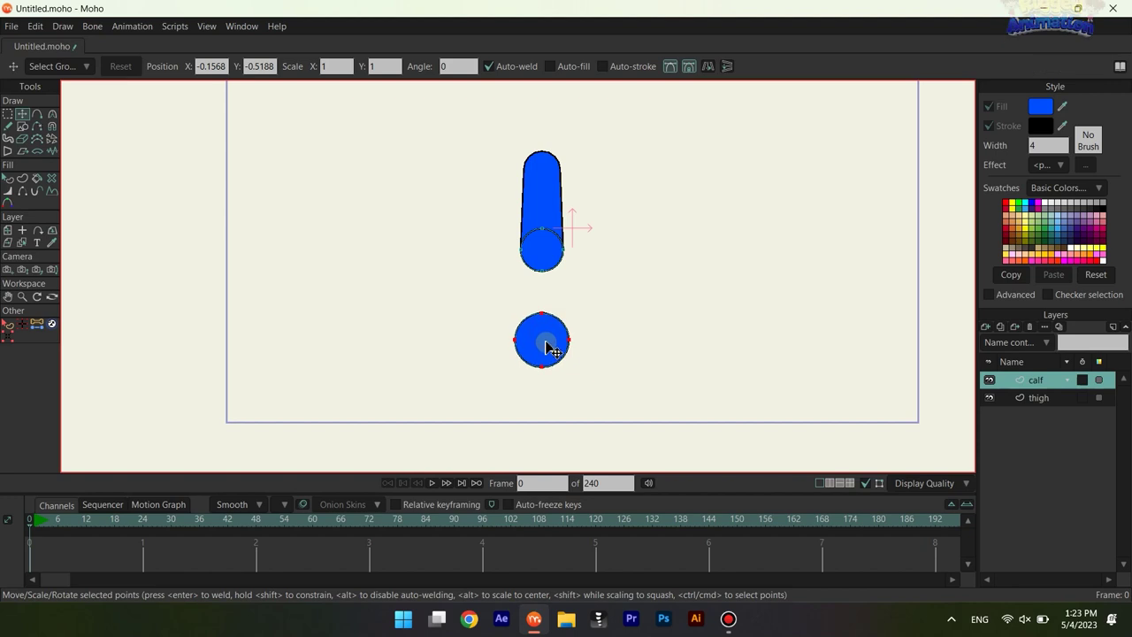
Step: Draw a rectangle on the calf layer between the middles of its two circles, slightly wider than both
left_click(22, 127)
scroll(576, 256, "up", 2)
mouse_move(550, 236)
left_mouse_down()
mouse_move(496, 202)
mouse_move(574, 313)
mouse_move(567, 349)
left_mouse_up()
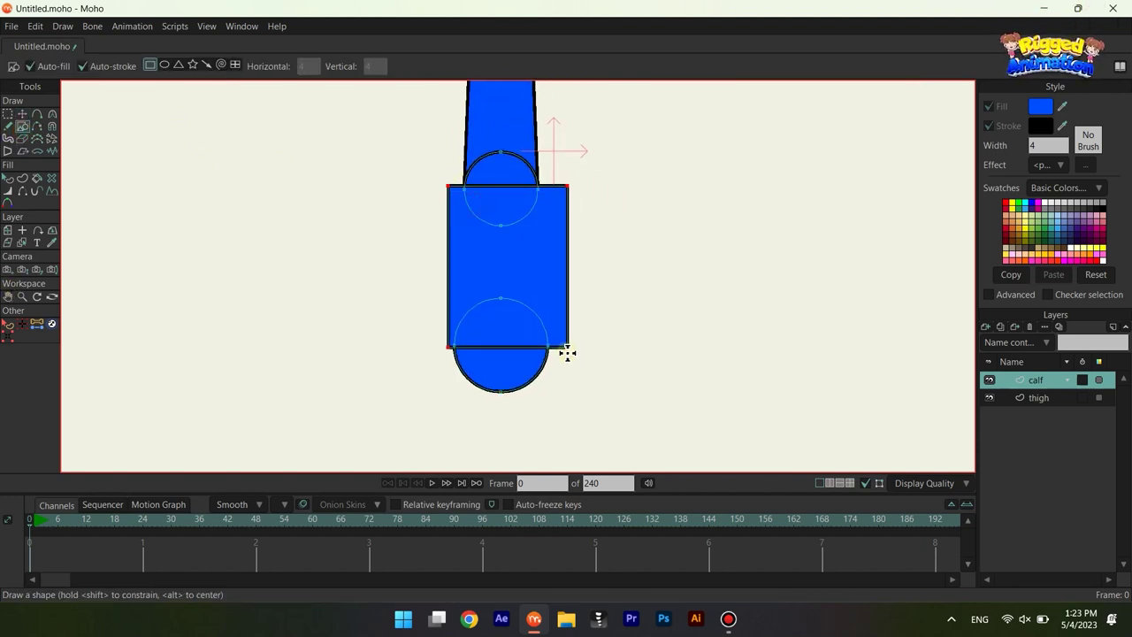
Step: Move the calf rectangle's upper corners onto the knee circle's side points at X -0.2665 and X -0.0472, Y -0.1123
scroll(487, 181, "up", 2)
key("f")
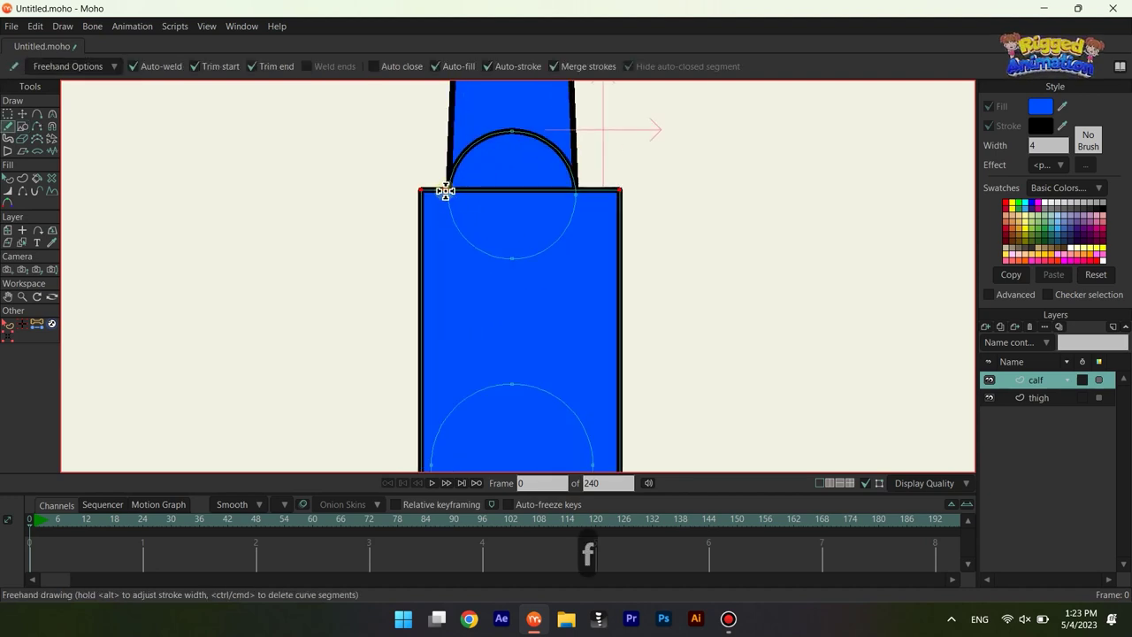
left_click(8, 336)
left_click(112, 66)
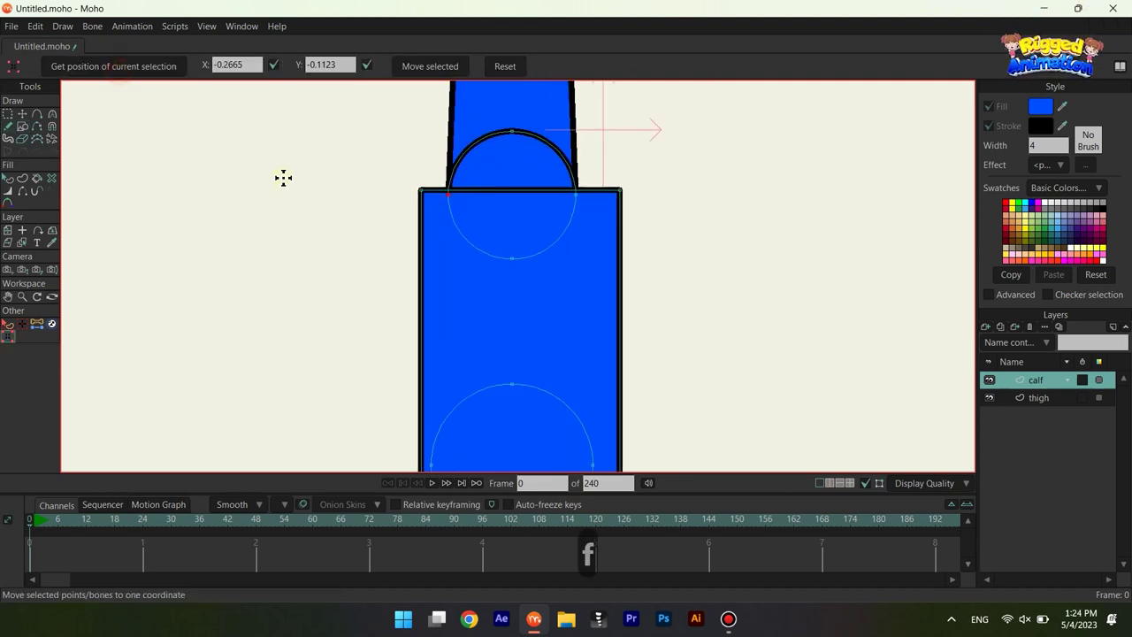
left_click(419, 71)
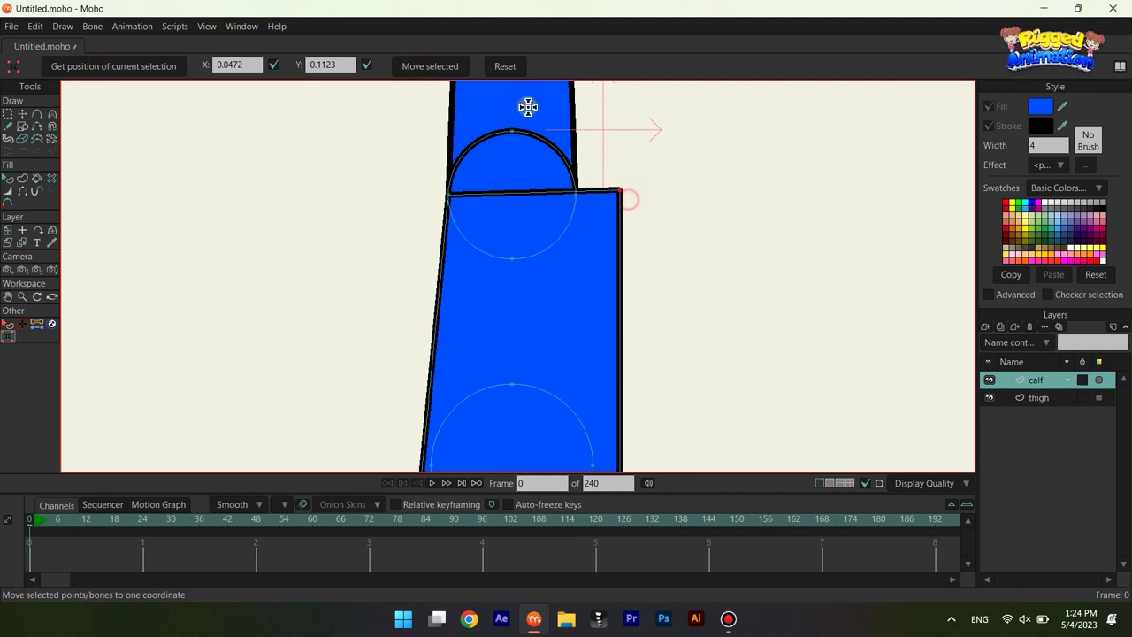
left_click(453, 66)
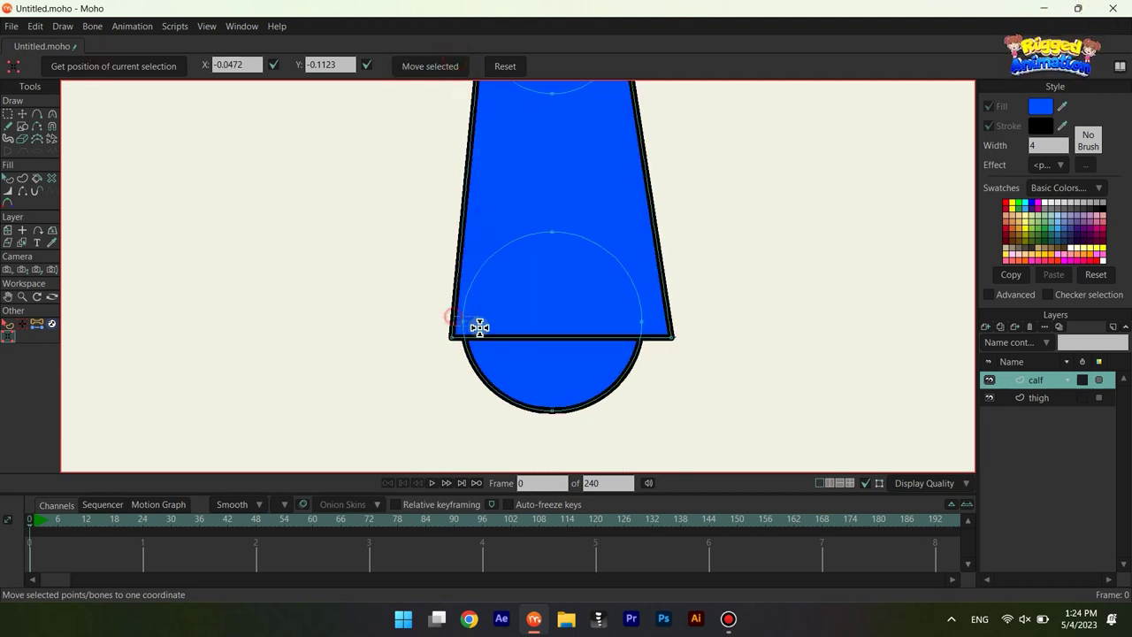
Step: Move the calf rectangle's lower corners onto the bottom circle's side points at X -0.2958 and X -0.0178, Y -0.5764
left_click(121, 71)
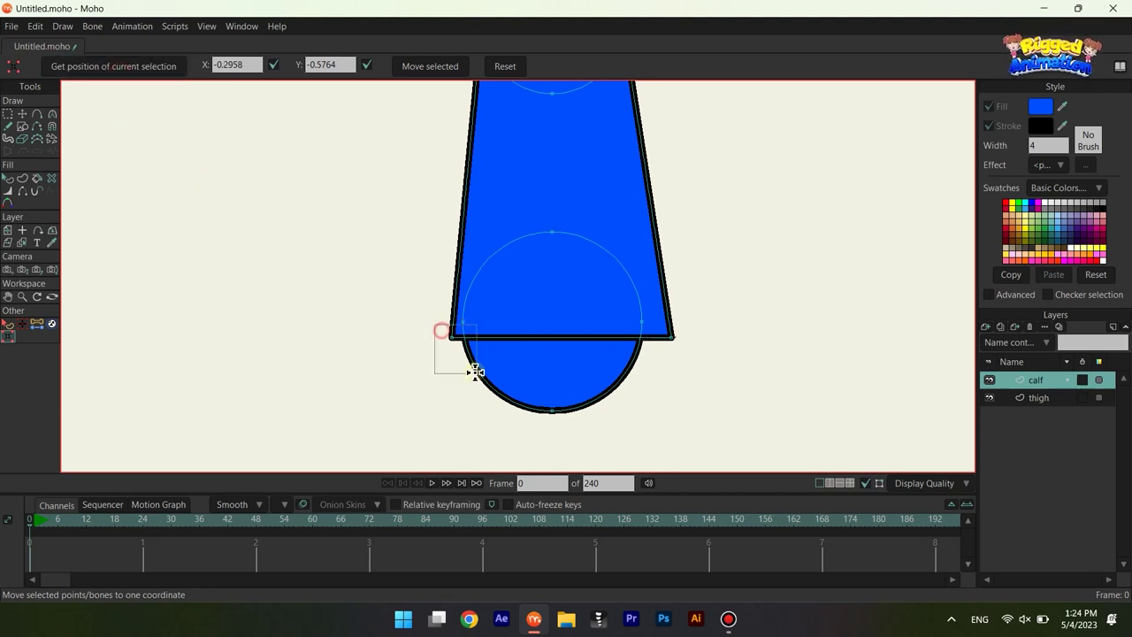
left_click(424, 75)
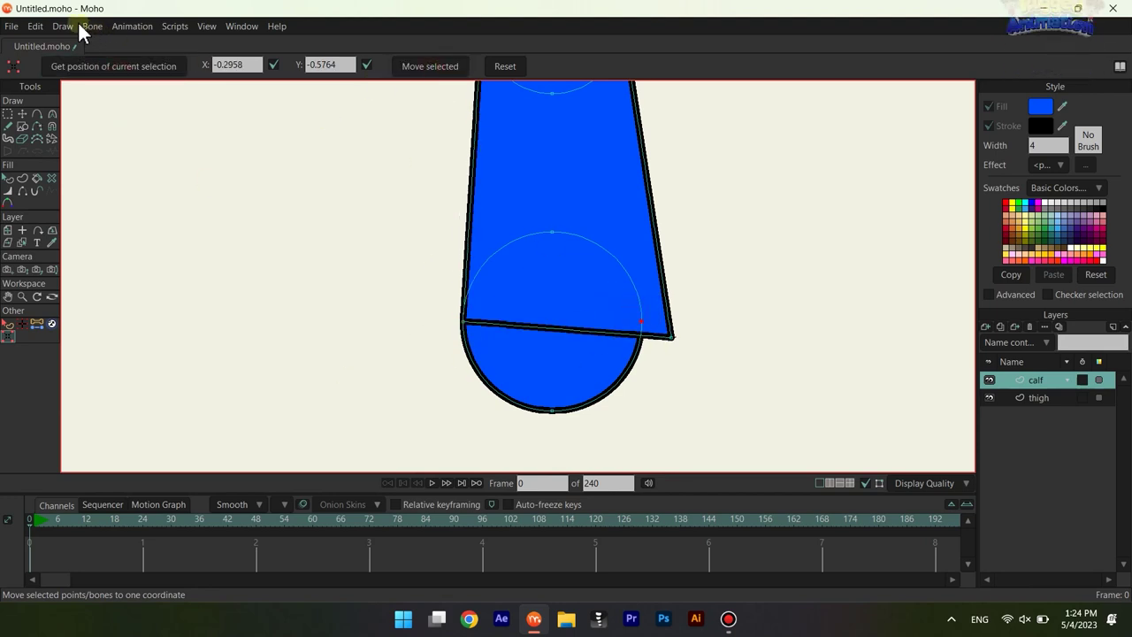
left_click(445, 75)
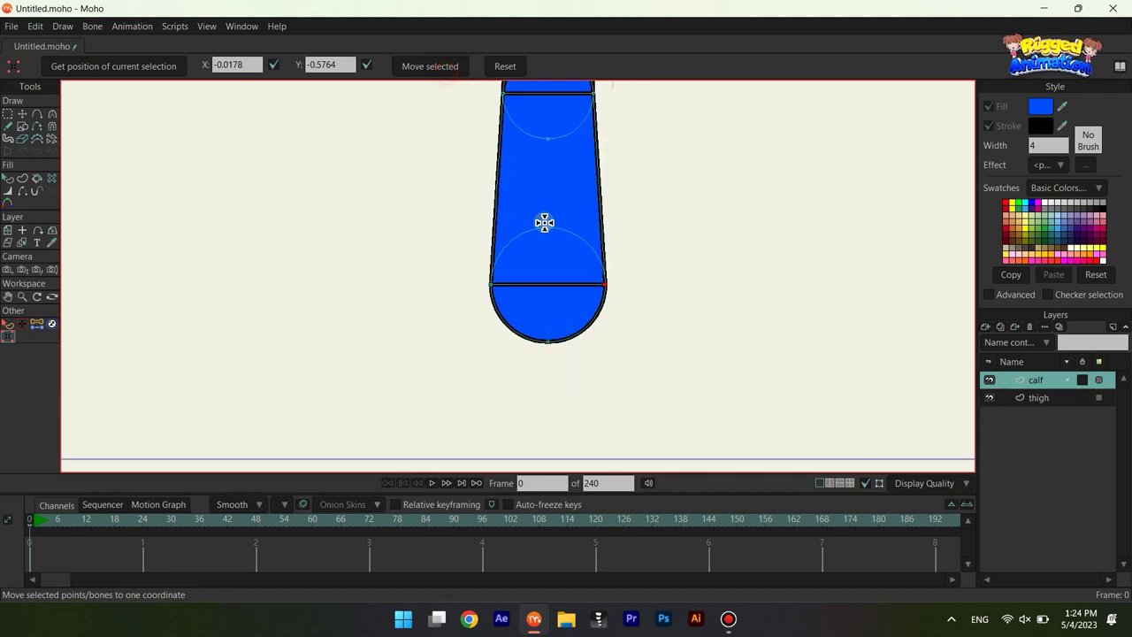
Step: Hide the calf rectangle's upper and lower edges, and turn off the knee circle's fill and stroke
left_click(23, 190)
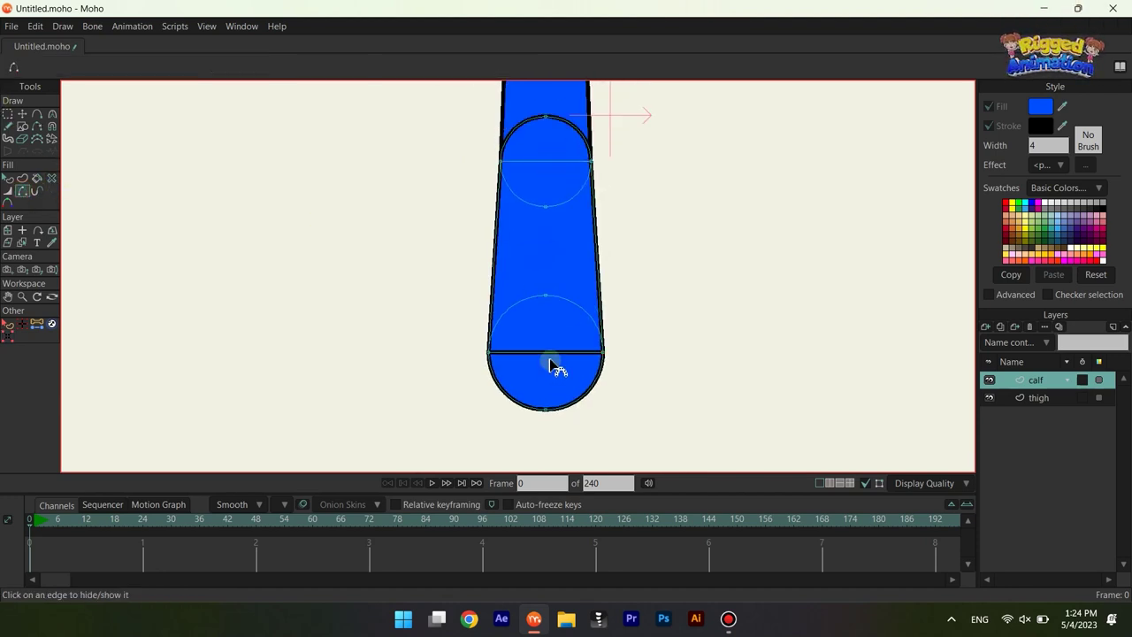
key("q")
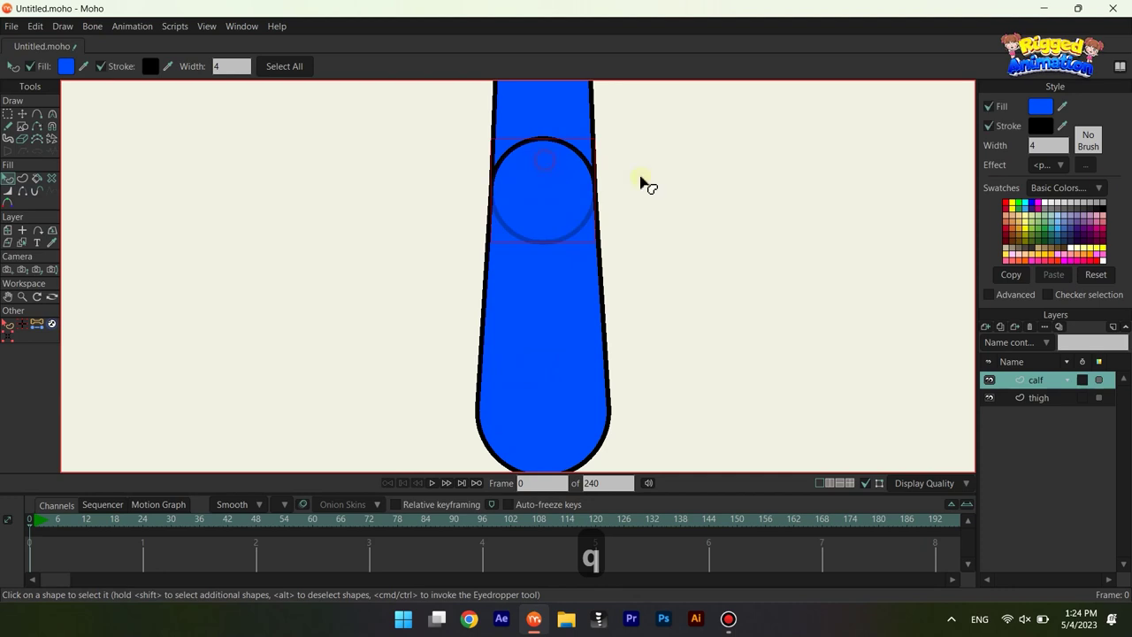
left_click(990, 110)
left_click(989, 126)
left_click(763, 218)
scroll(632, 232, "down", 3)
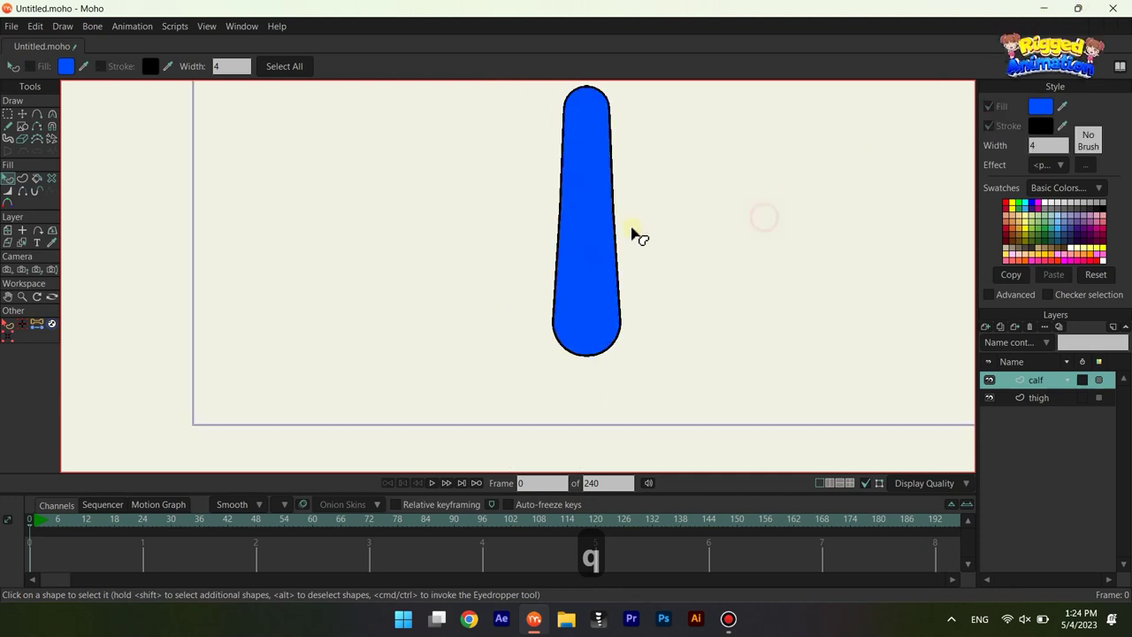
Step: Copy the calf's bottom circle and paste it in place onto a new vector layer named foot
scroll(622, 331, "up", 2)
key("t")
left_click(616, 361)
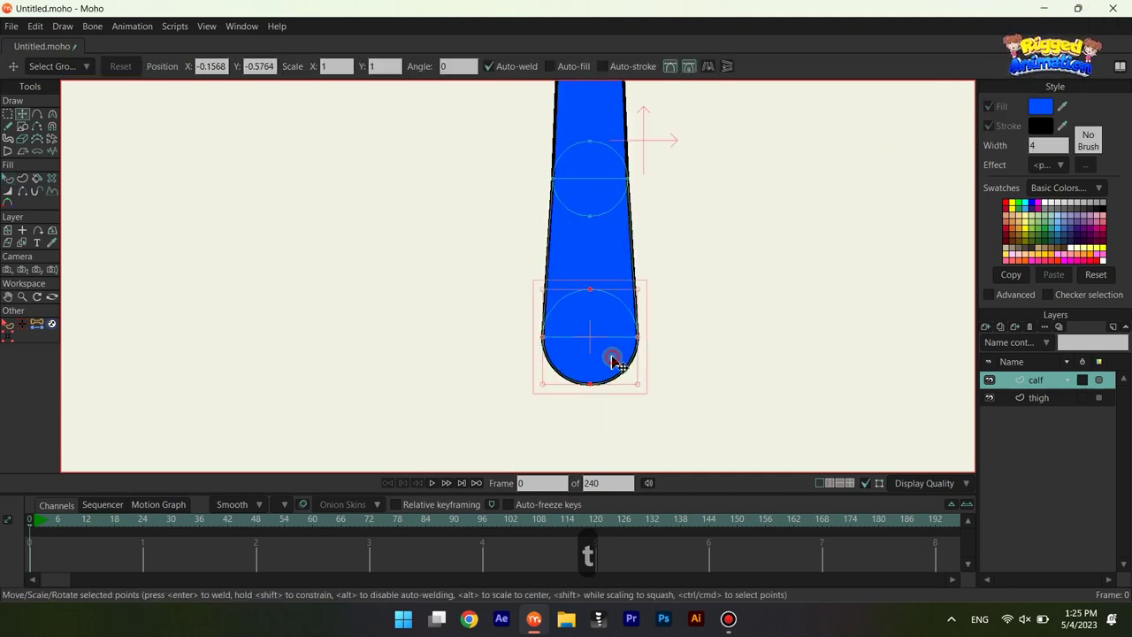
key("ctrl+c")
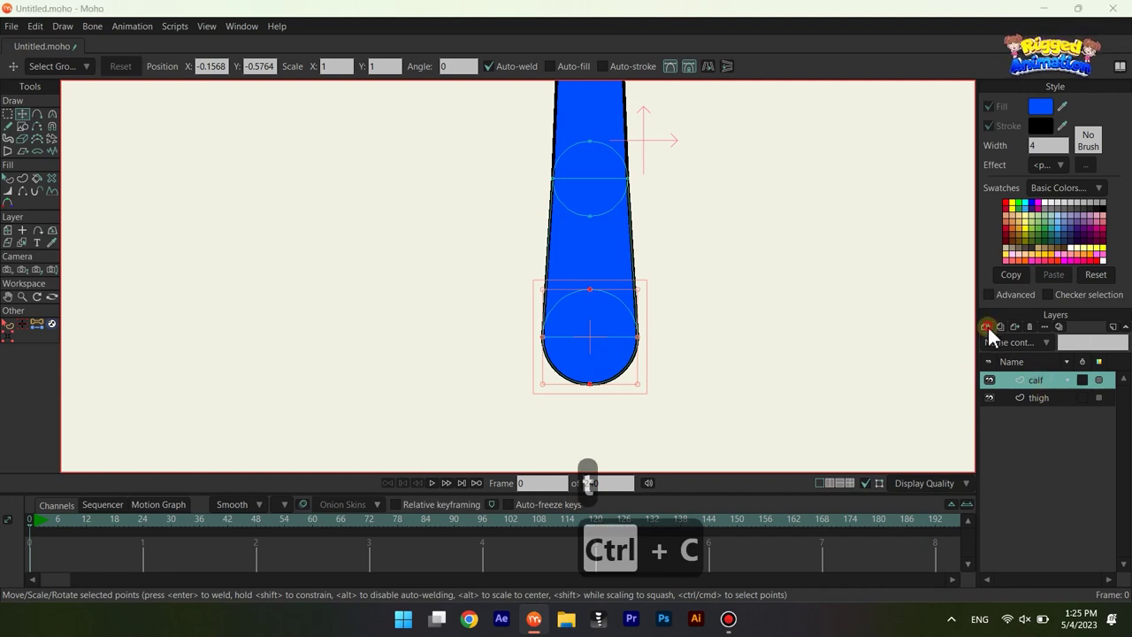
left_click(986, 327)
left_click(1032, 383)
type("foot")
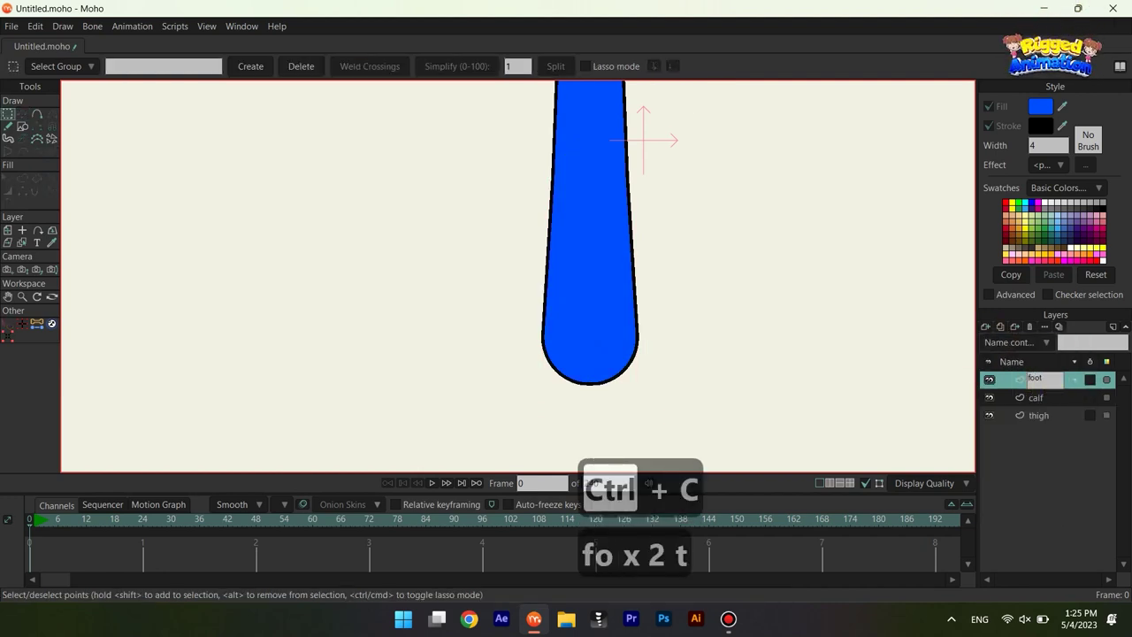
key("Return")
key("ctrl+v")
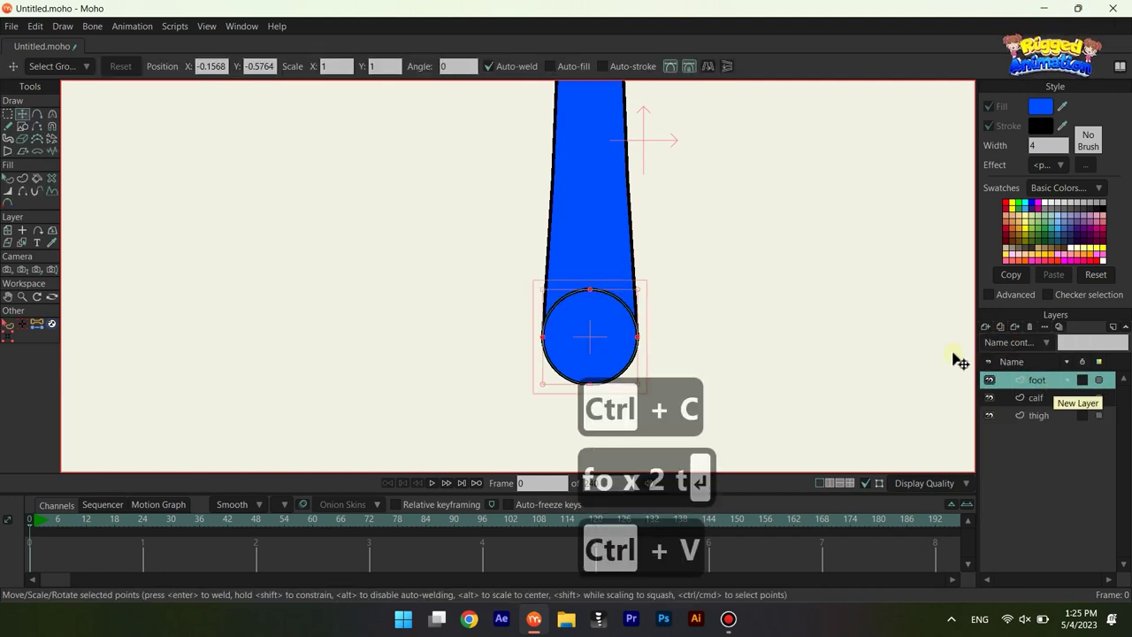
Step: Scale the foot circle down about its centre to roughly two thirds of the calf's bottom circle
scroll(625, 255, "up", 1)
scroll(633, 221, "up", 2)
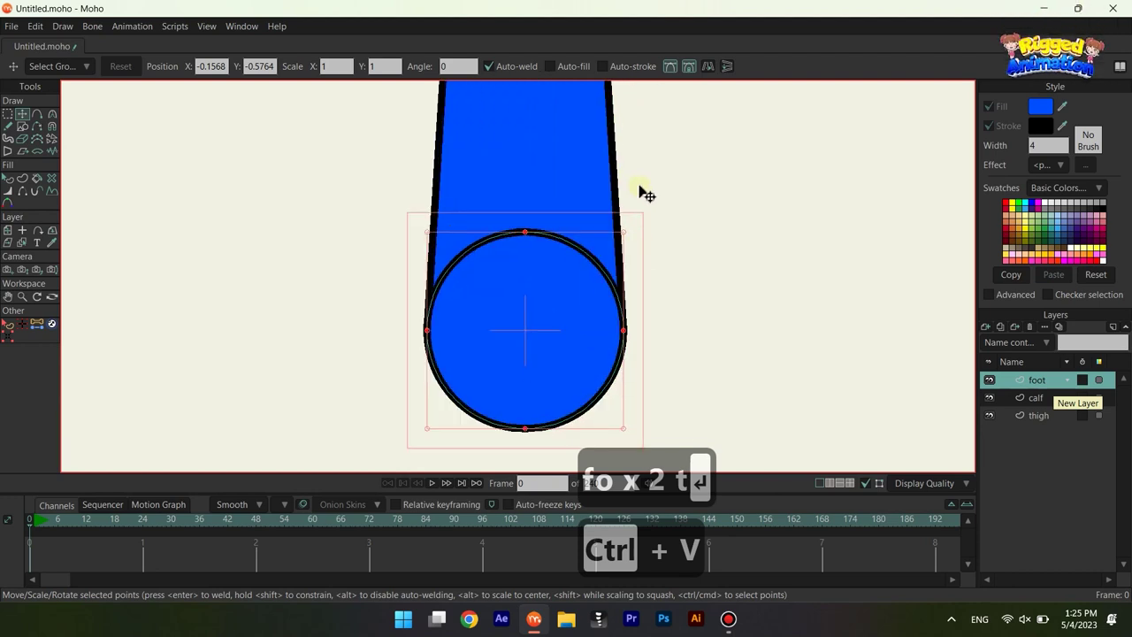
left_click(621, 234)
left_click_drag(622, 233, 576, 255)
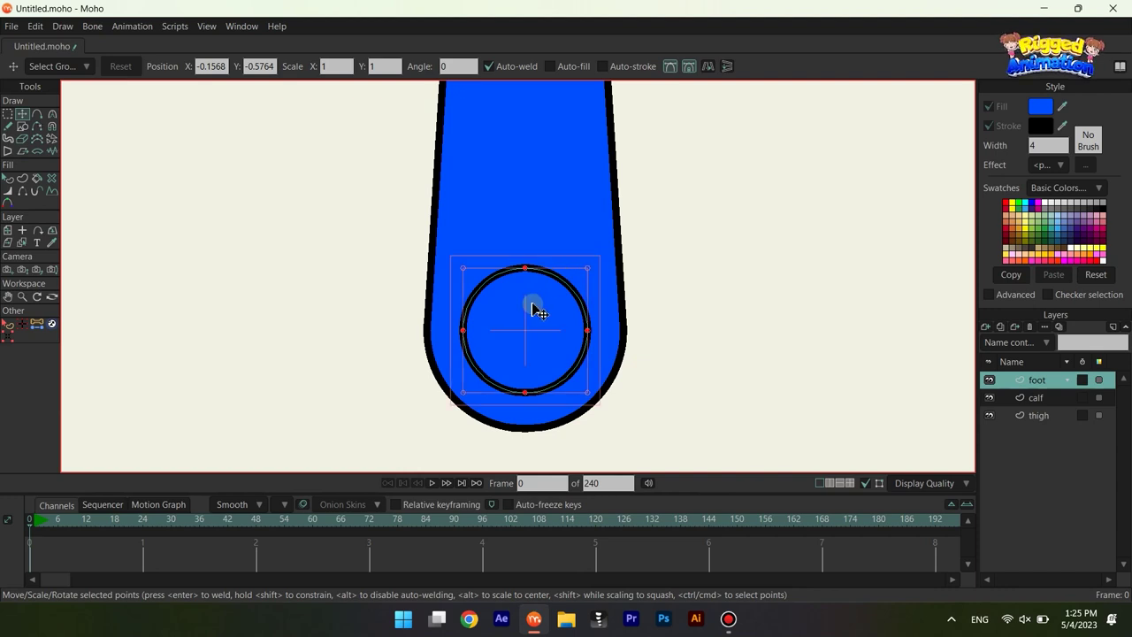
Step: Delete the lowest point of the calf's bottom circle to flatten the trouser end
scroll(530, 304, "down", 2)
left_click(1036, 397)
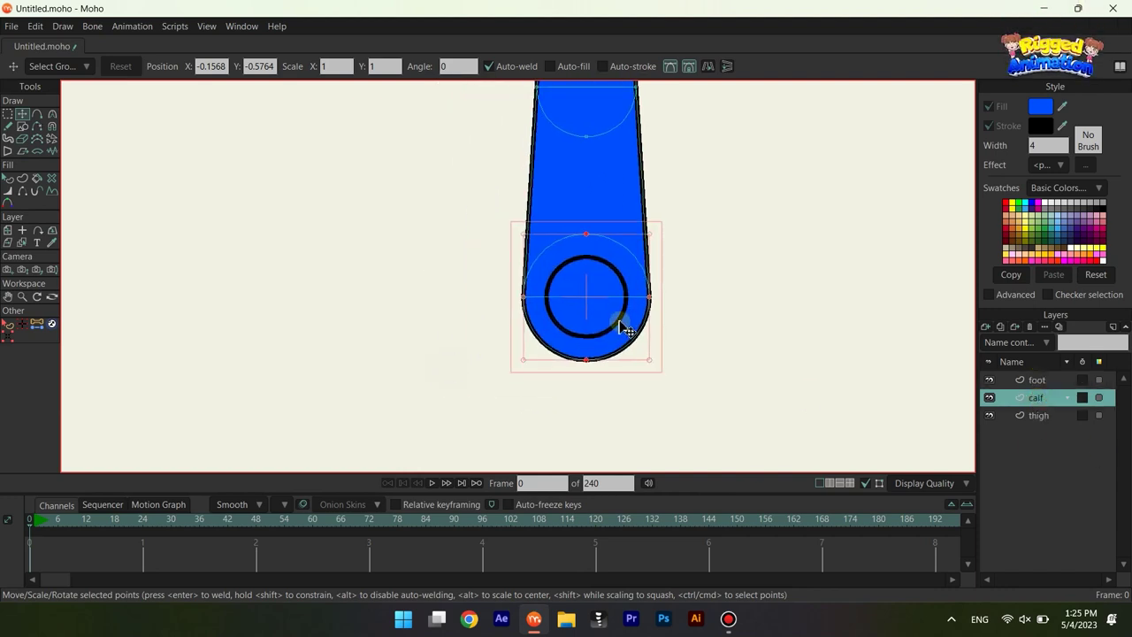
key("g")
key("BackSpace")
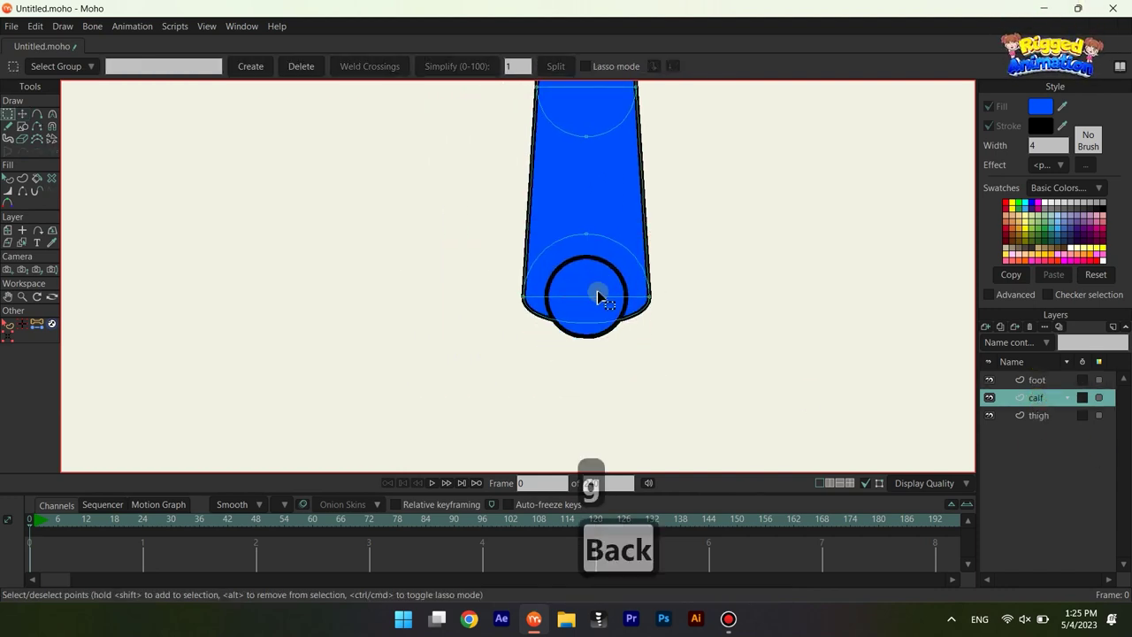
key("q")
scroll(597, 325, "down", 1)
left_click_drag(587, 300, 589, 324)
key("t")
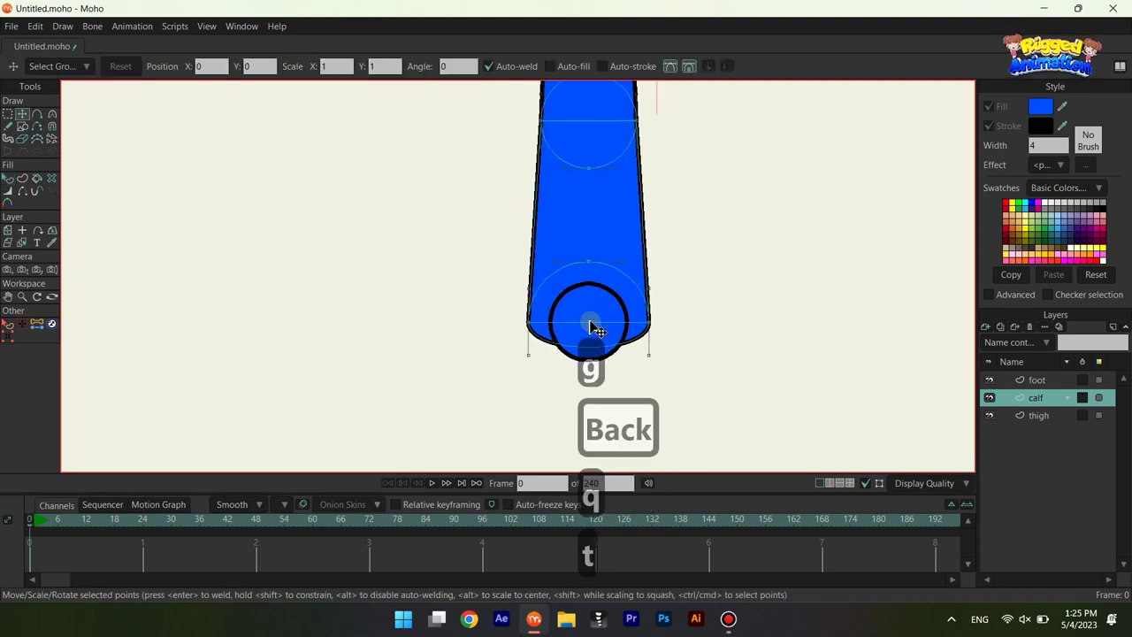
Step: Fill the foot circle with peach FFAB8D and place the foot layer directly beneath the calf layer
scroll(589, 323, "up", 2)
left_click(1032, 383)
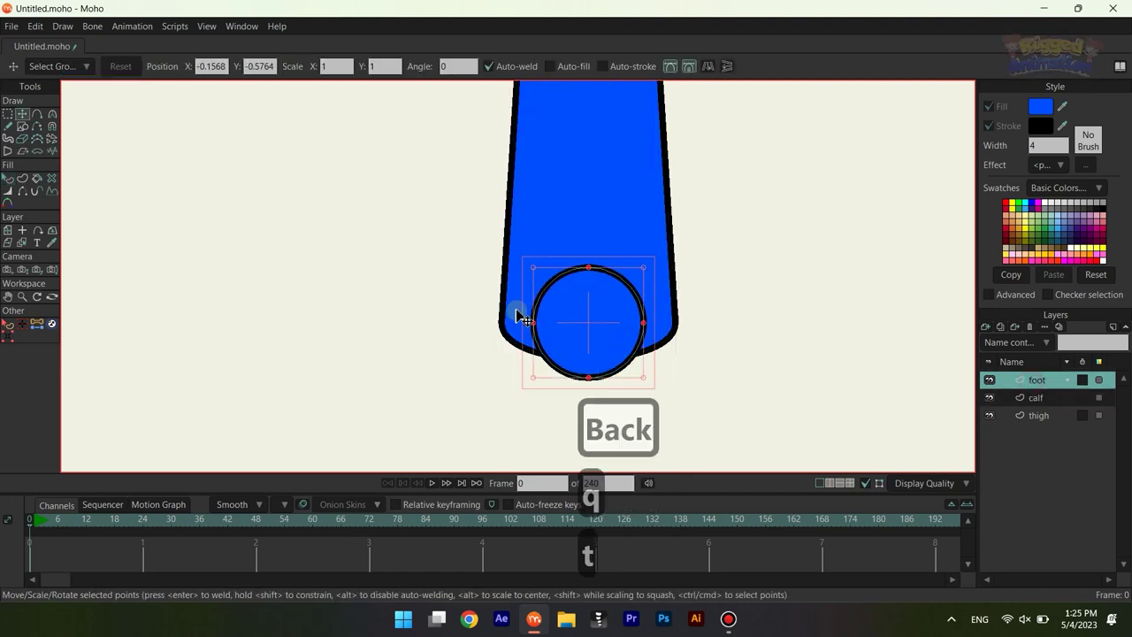
key("q")
left_click(589, 336)
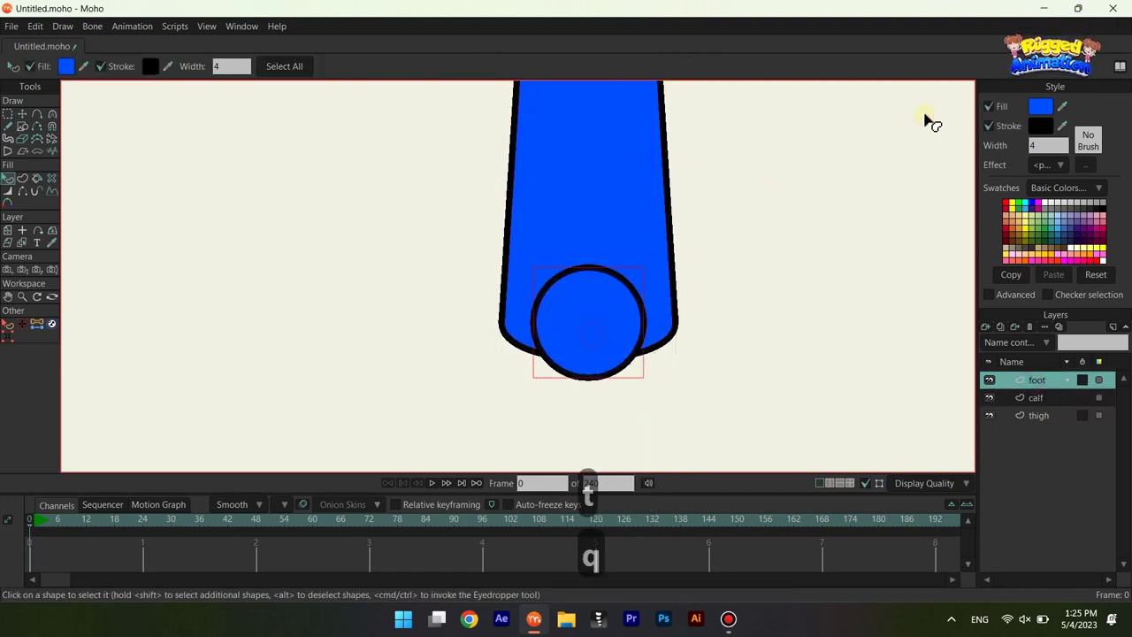
left_click(1040, 106)
left_click(827, 237)
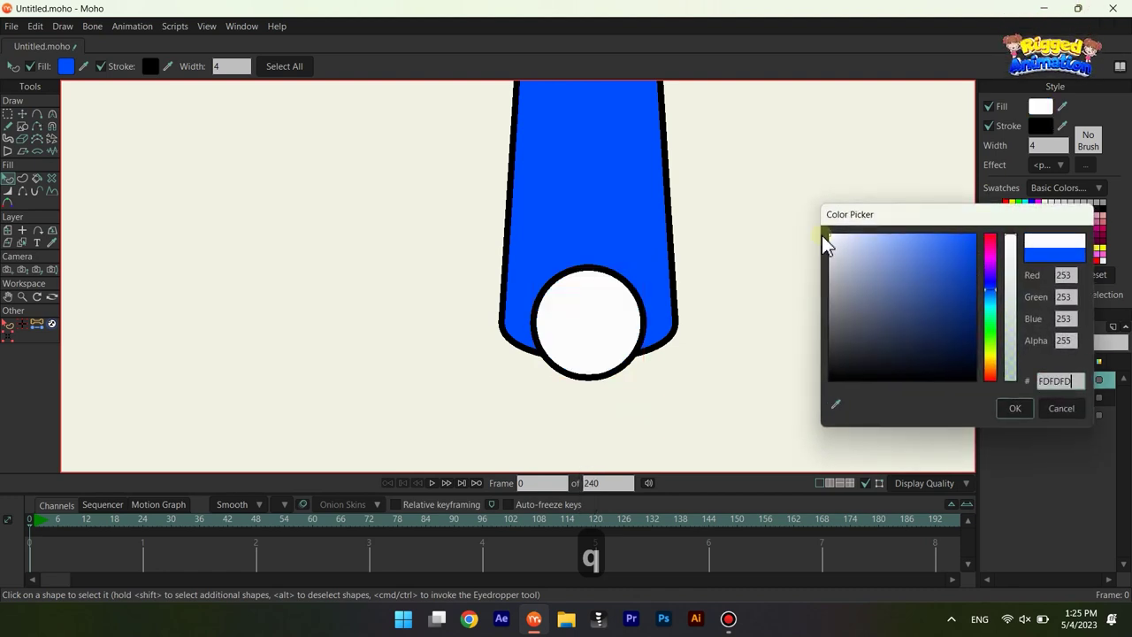
left_click(990, 366)
left_click_drag(864, 254, 906, 219)
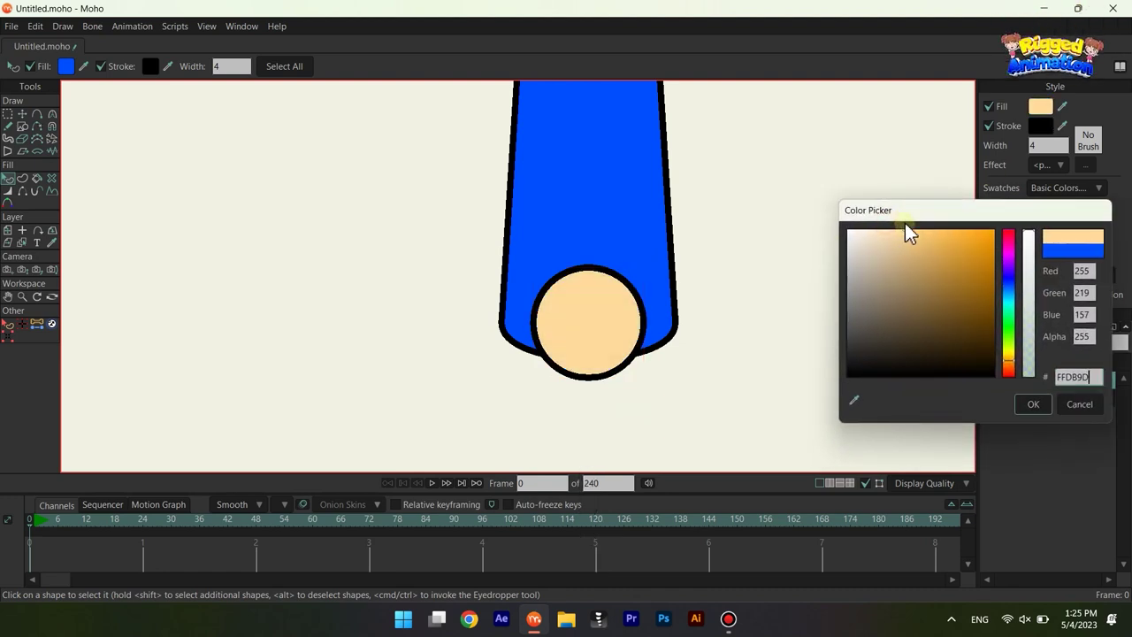
left_click(1010, 368)
left_click(1033, 404)
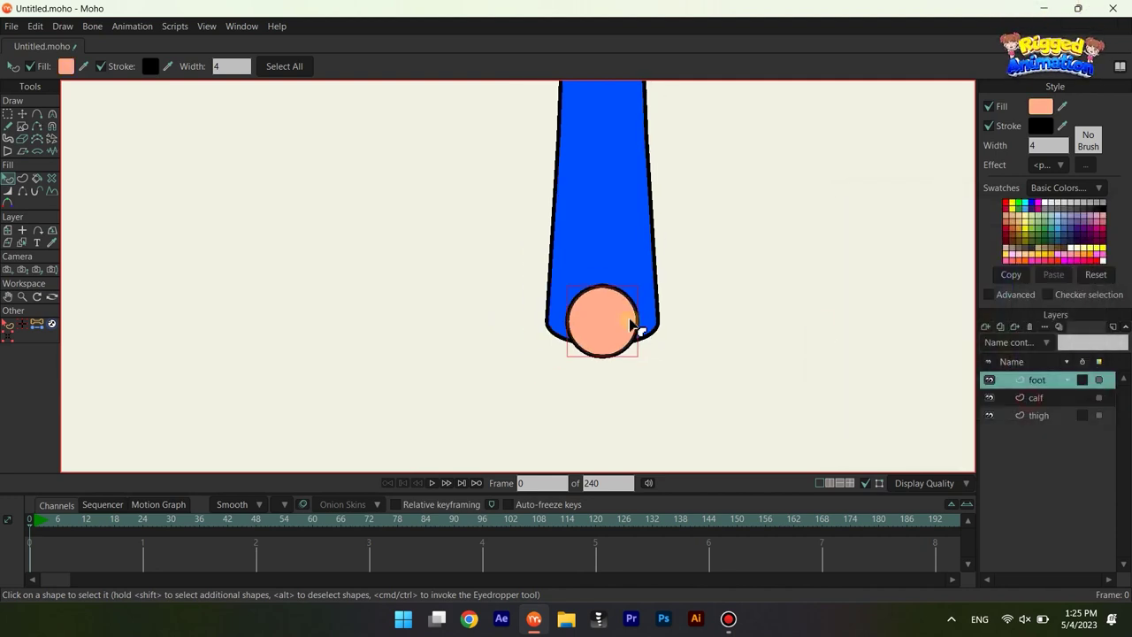
left_click_drag(1063, 381, 1051, 414)
Step: Draw a curved foot outline with Add Point, starting beside the foot circle and widening towards the sole
scroll(611, 359, "up", 3)
key("a")
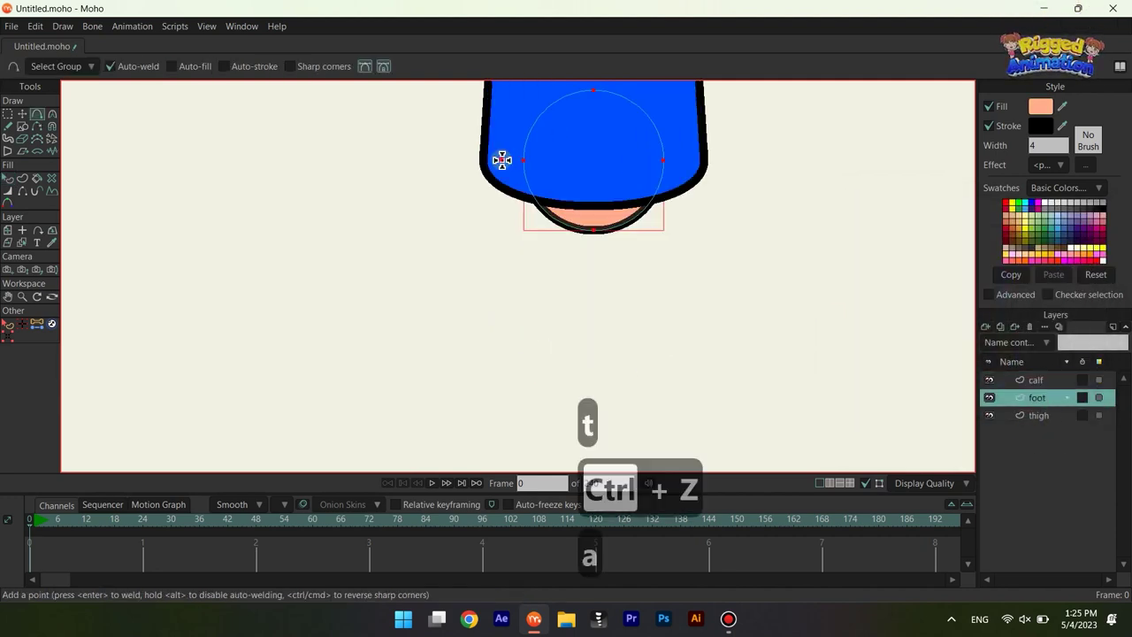
left_click_drag(501, 159, 662, 263)
scroll(668, 275, "down", 5)
scroll(662, 257, "up", 4)
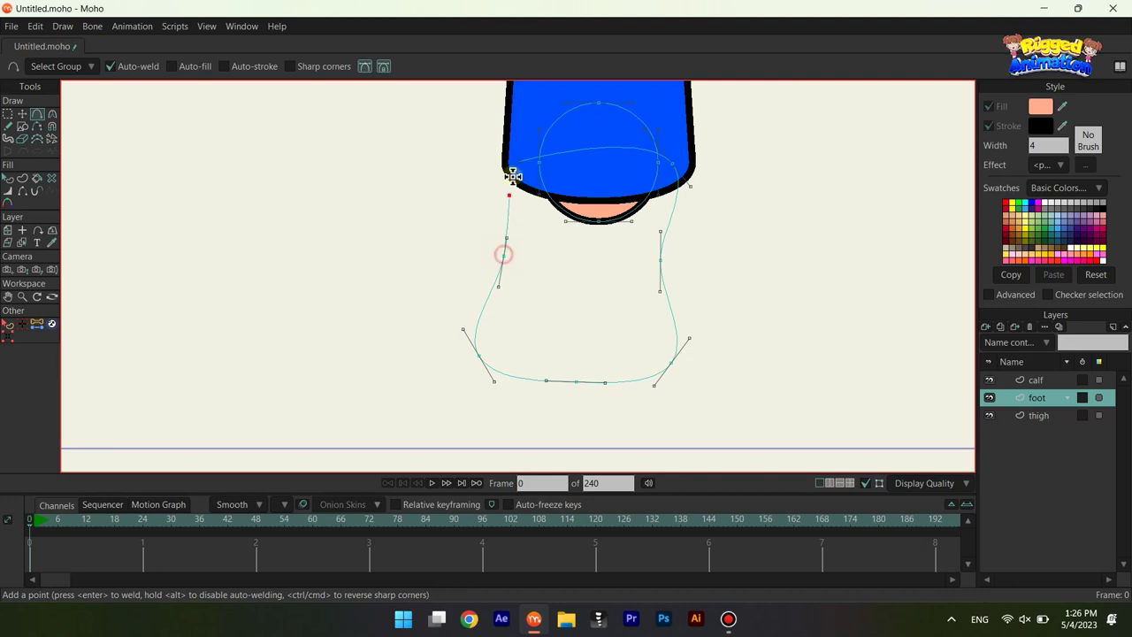
Step: Close the foot outline and turn its two upper points into sharp corners with curvature 0
key("g")
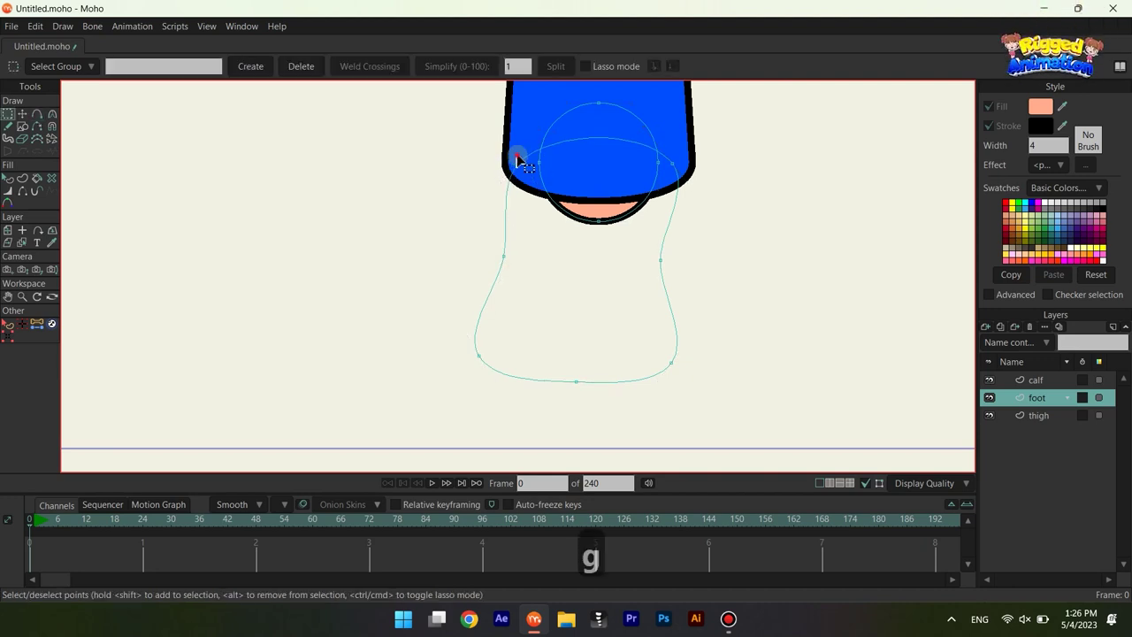
left_click(671, 160, "shift")
key("c")
left_click(200, 67)
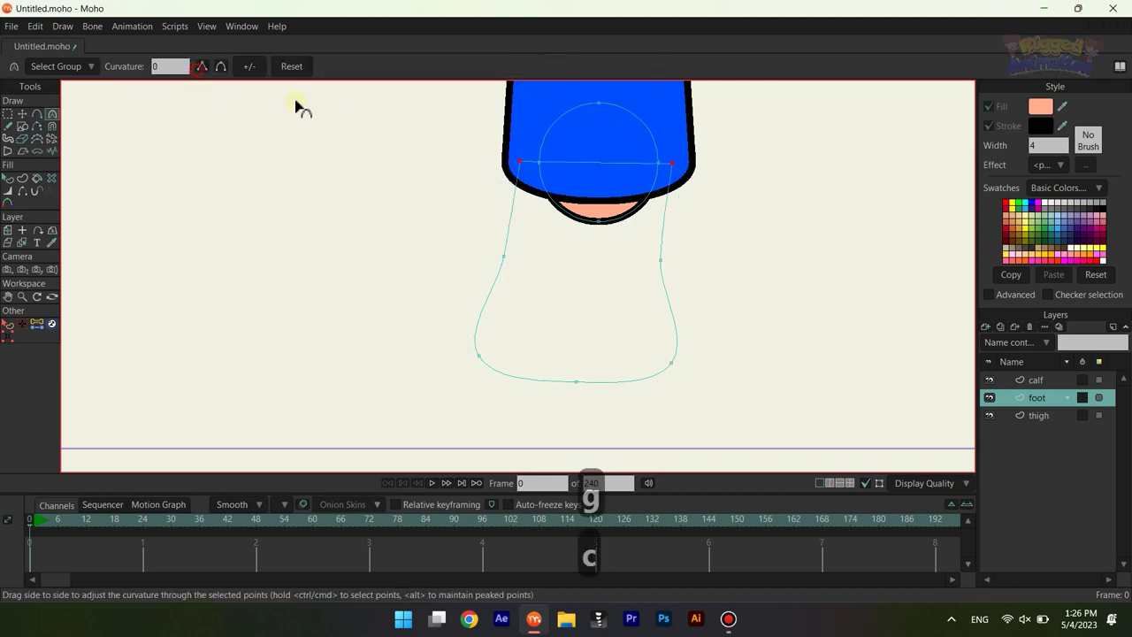
Step: Move the foot outline's upper corners onto the foot circle's side points at X -0.2449 and X -0.0687, Y -0.5764
scroll(557, 142, "up", 3)
key("g")
left_click(515, 173)
left_click(12, 336)
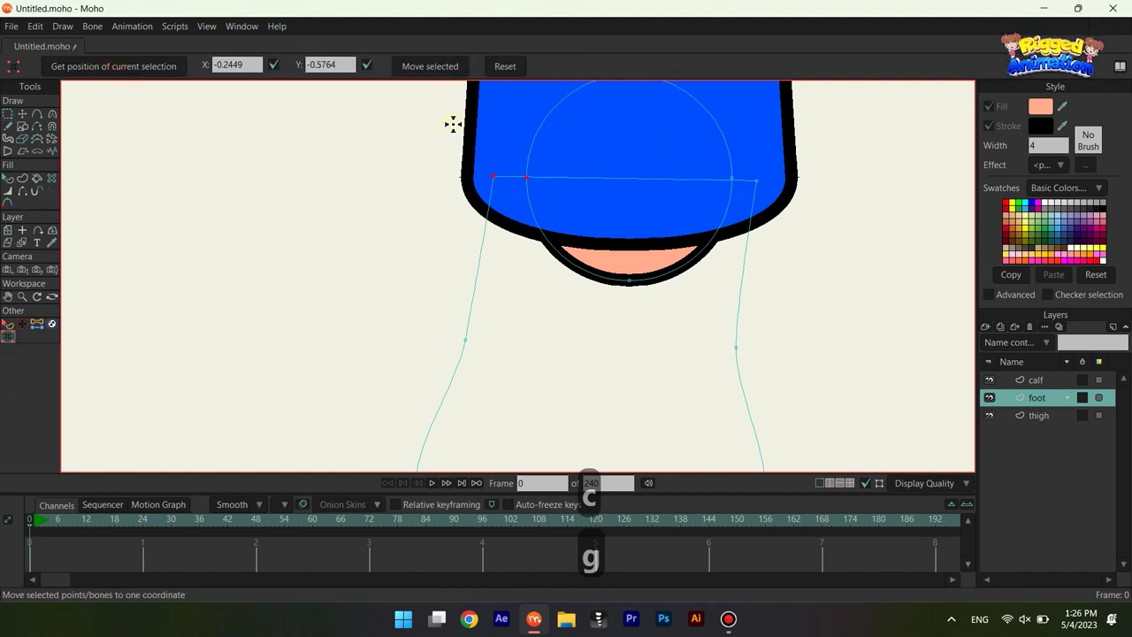
left_click(445, 65)
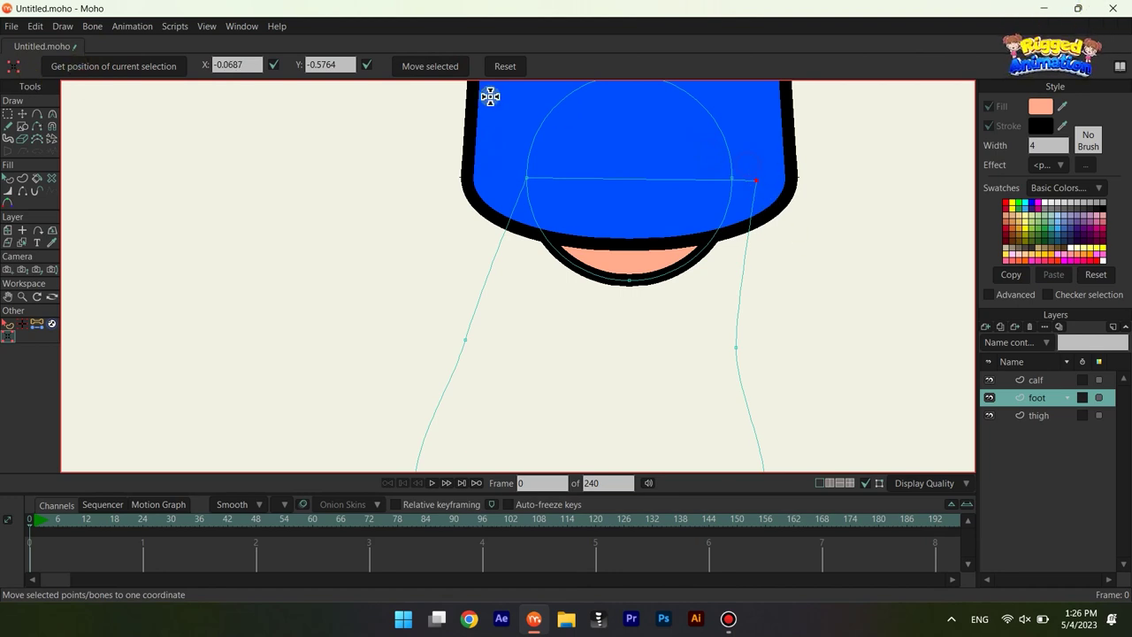
left_click(451, 70)
Step: Move the left ankle point inward to about X -0.2689, Y -0.7113 and tilt the right ankle point's curve handle
scroll(569, 278, "down", 5)
scroll(544, 270, "up", 3)
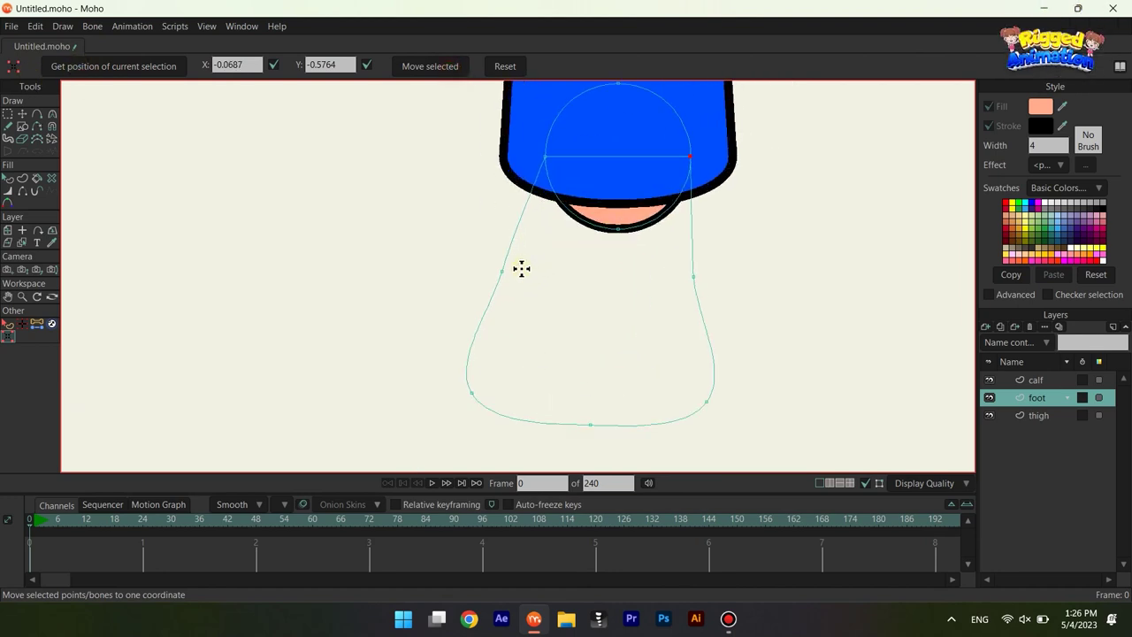
key("t")
left_click_drag(501, 280, 528, 268)
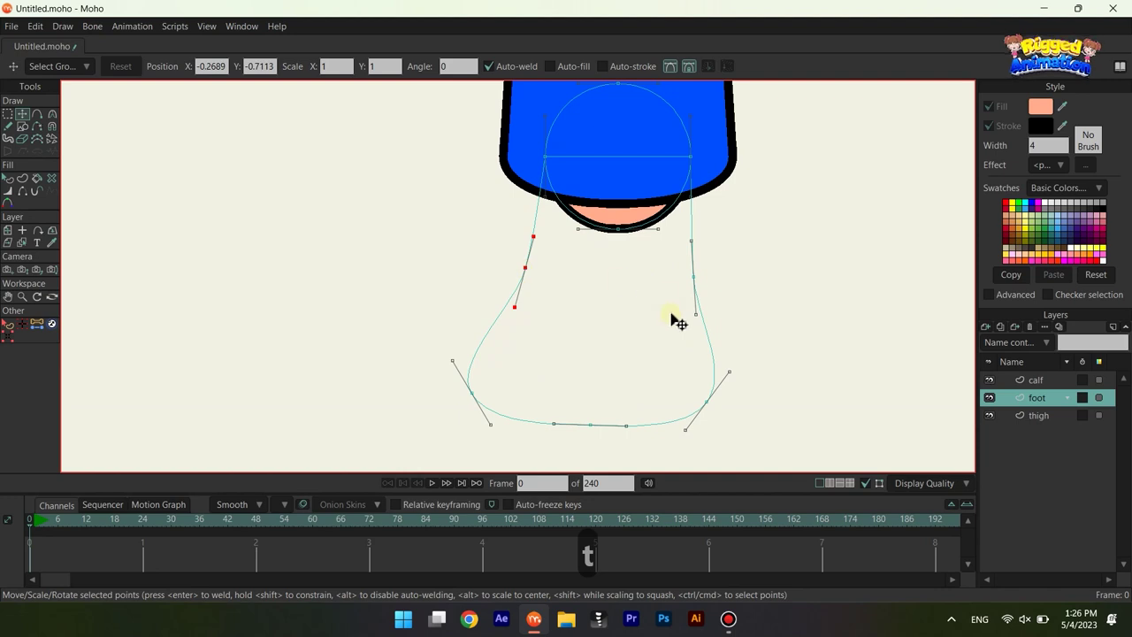
left_click_drag(695, 322, 688, 333)
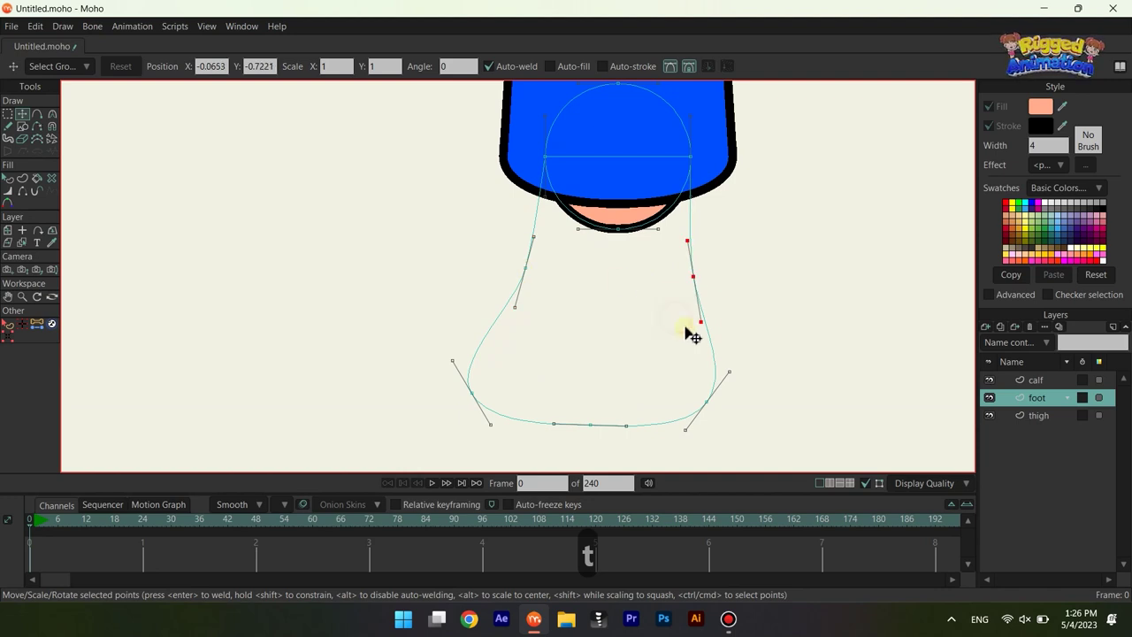
Step: Create a shape with both fill and stroke from the closed foot outline
double_click(531, 243)
left_click(23, 178)
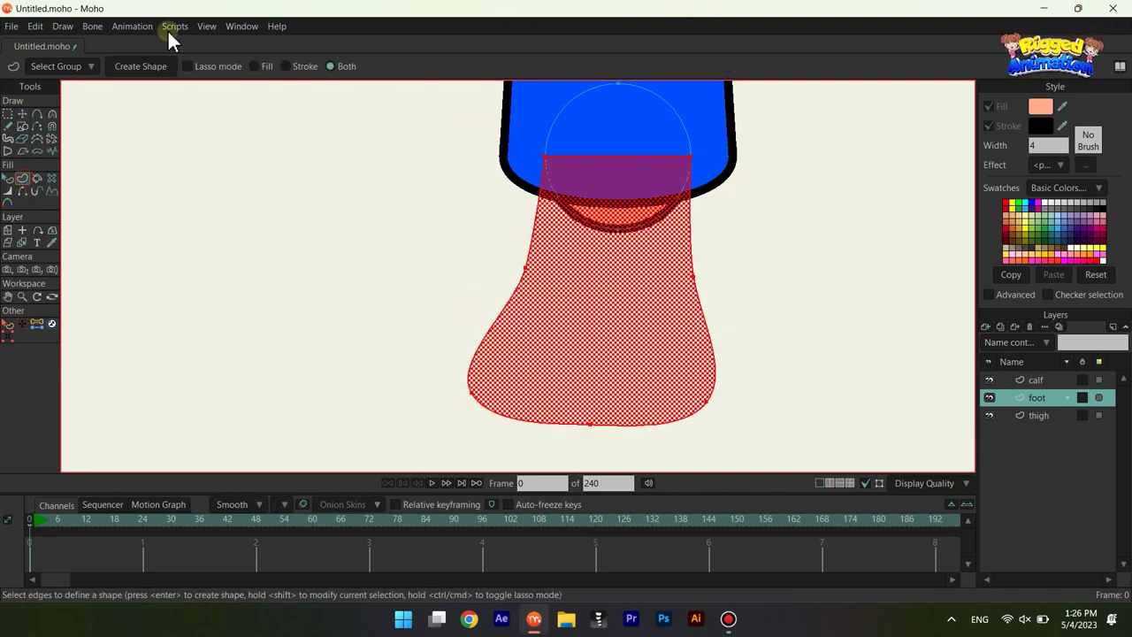
left_click(139, 66)
scroll(713, 285, "down", 10)
key("q")
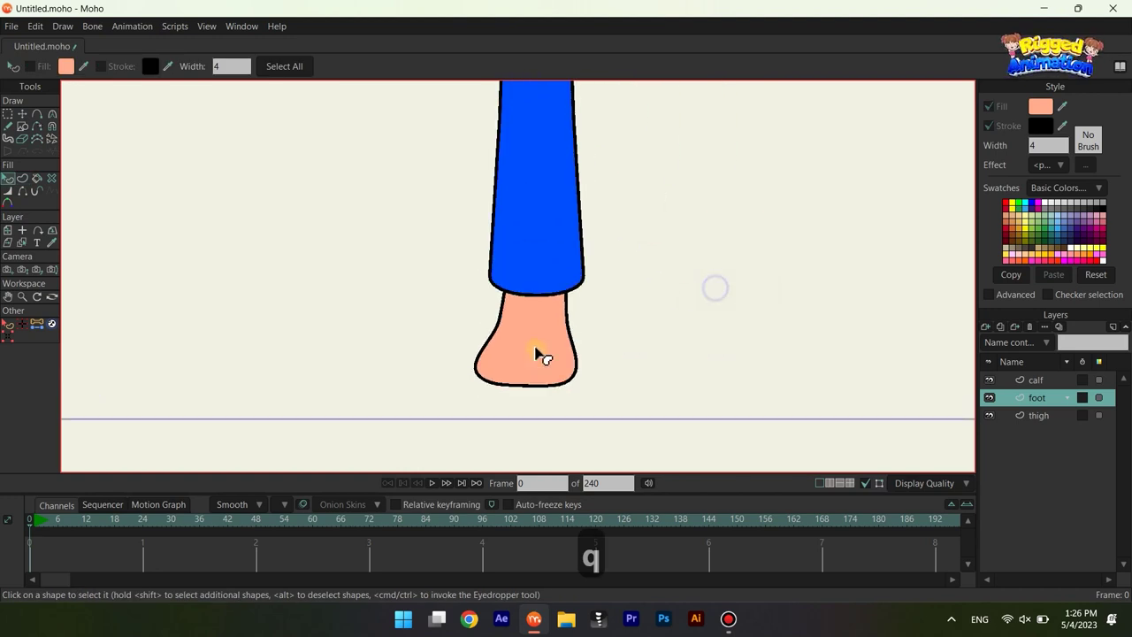
Step: Hide the calf layer and set the fill of both foot shapes to dark grey 232323
scroll(538, 361, "up", 10)
key("t")
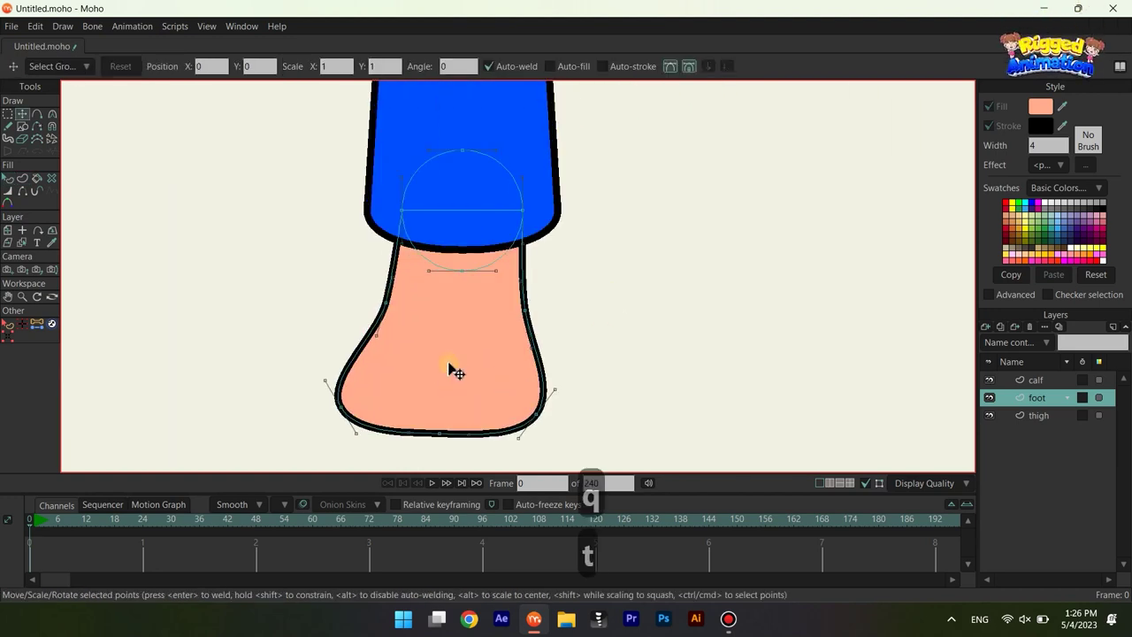
key("q")
scroll(476, 354, "down", 6)
left_click(510, 356)
scroll(513, 313, "up", 3)
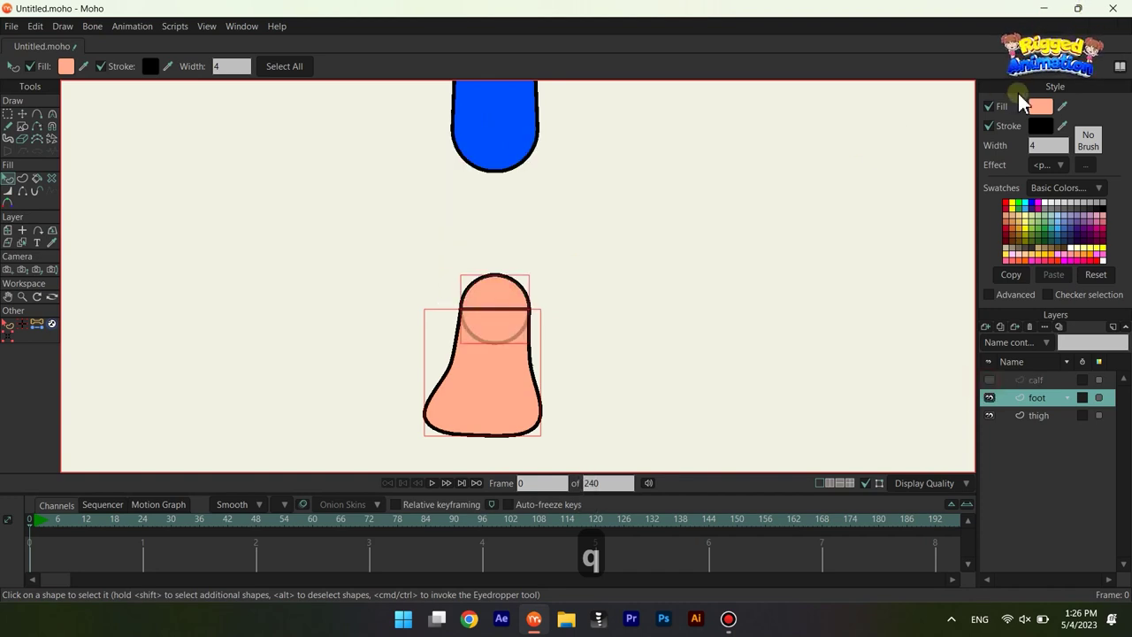
left_click(1040, 106)
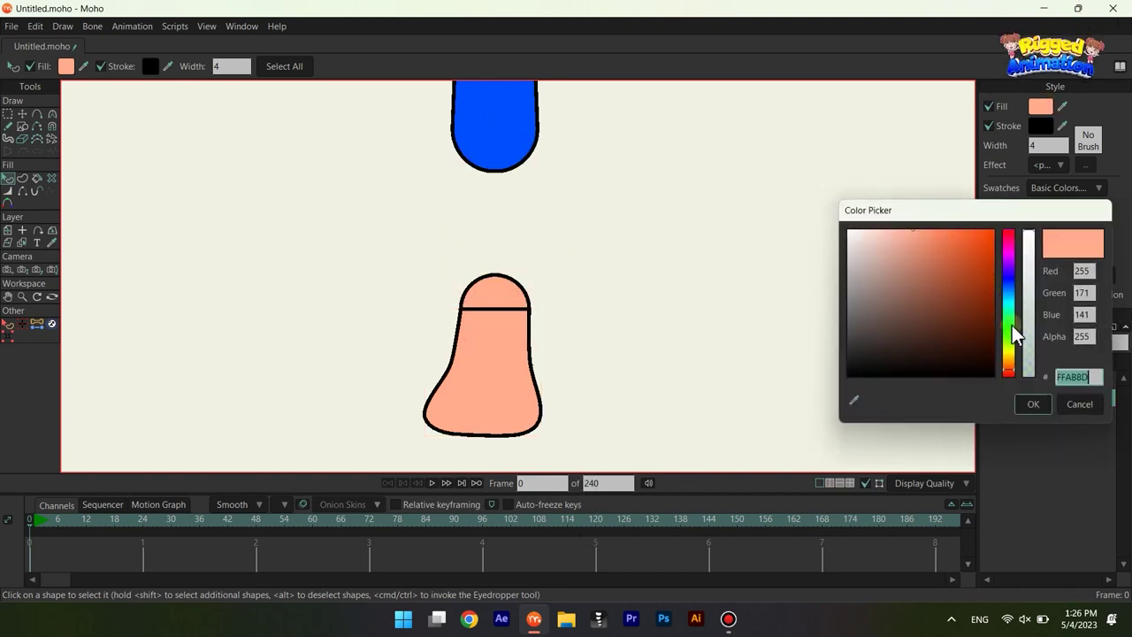
left_click_drag(909, 339, 840, 355)
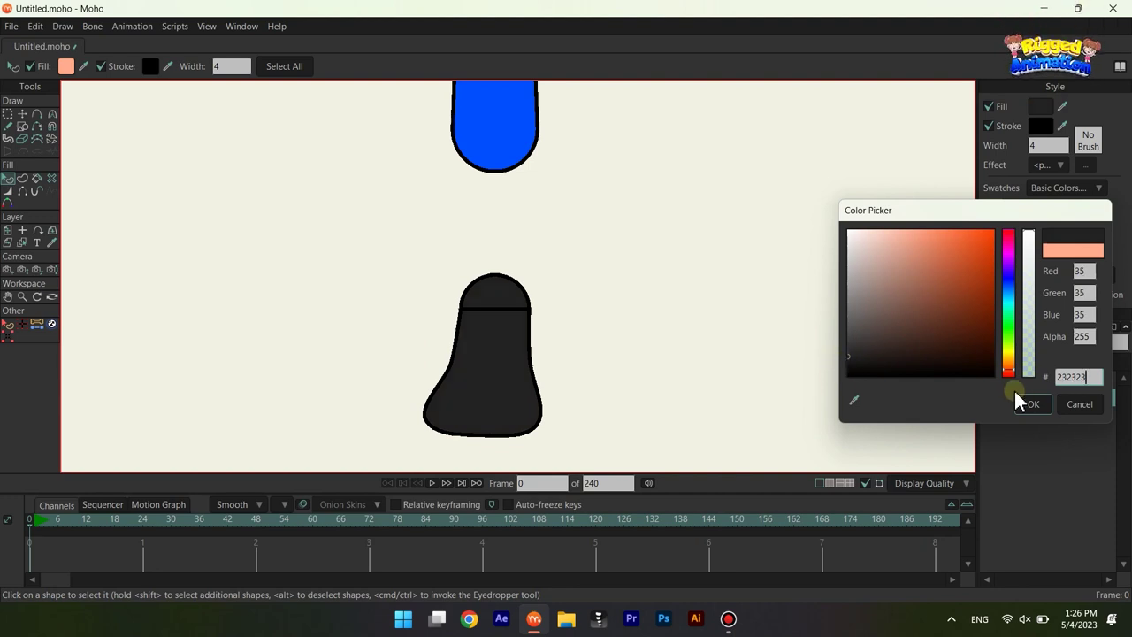
left_click(1031, 404)
Step: Hide the foot outline's straight upper edge across the ankle circle and show the calf layer again
scroll(489, 361, "up", 6)
left_click(23, 192)
left_click(529, 175)
key("q")
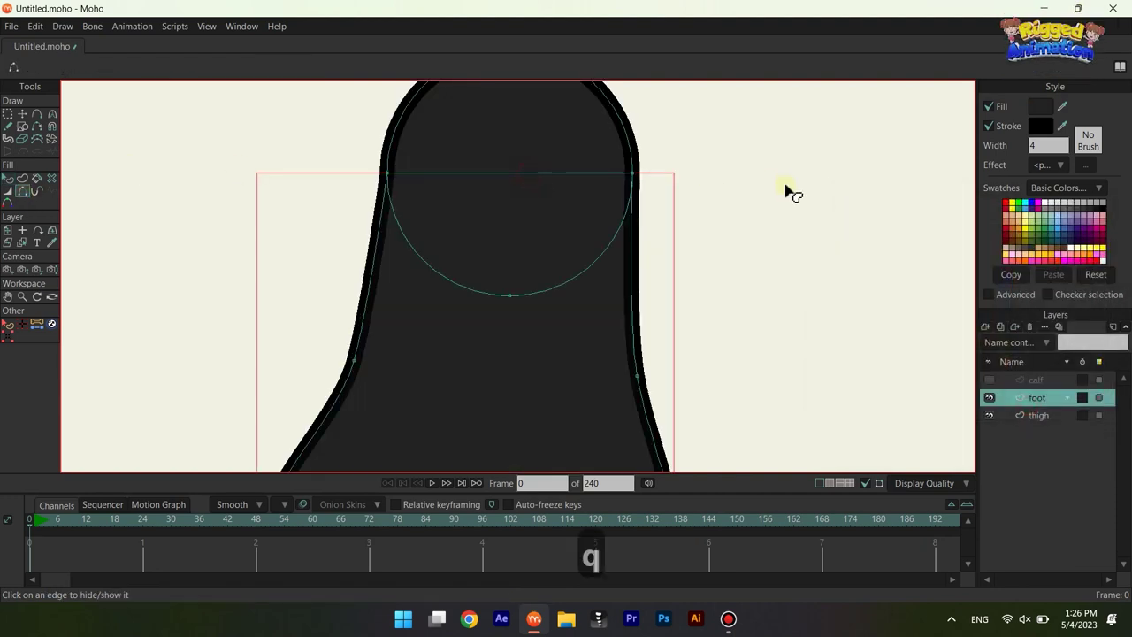
left_click(787, 187)
scroll(432, 234, "down", 6)
left_click(990, 380)
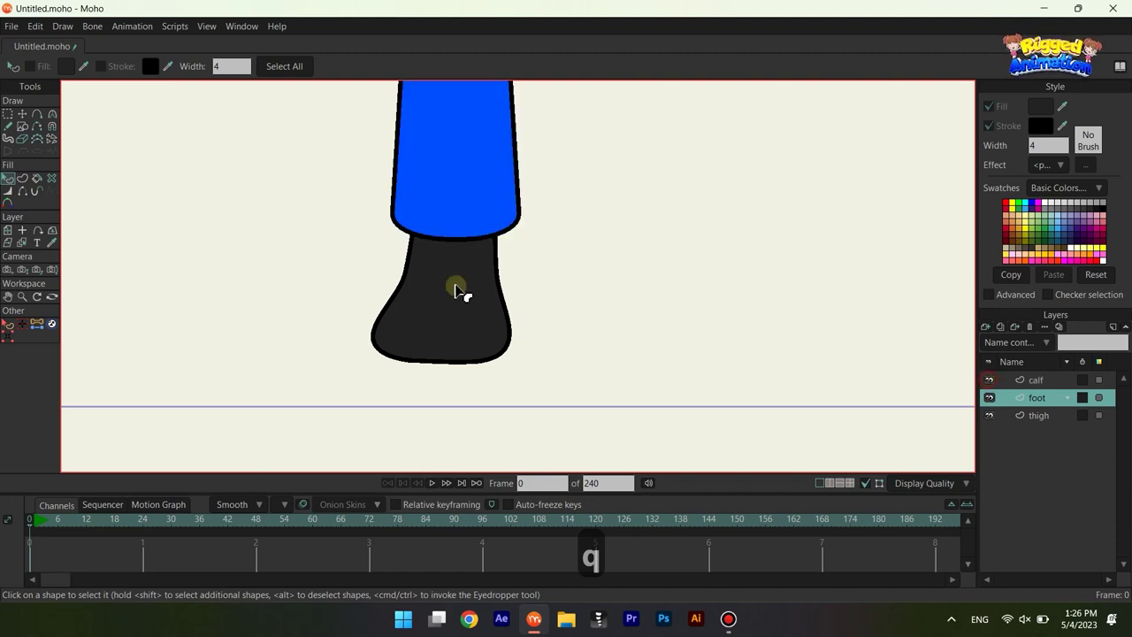
Step: Adjust the upper curve handles of the foot's left and right ankle points to smooth the ankle contour
left_click_drag(460, 280, 579, 206)
scroll(592, 217, "down", 5)
key("t")
key("q")
scroll(640, 306, "up", 6)
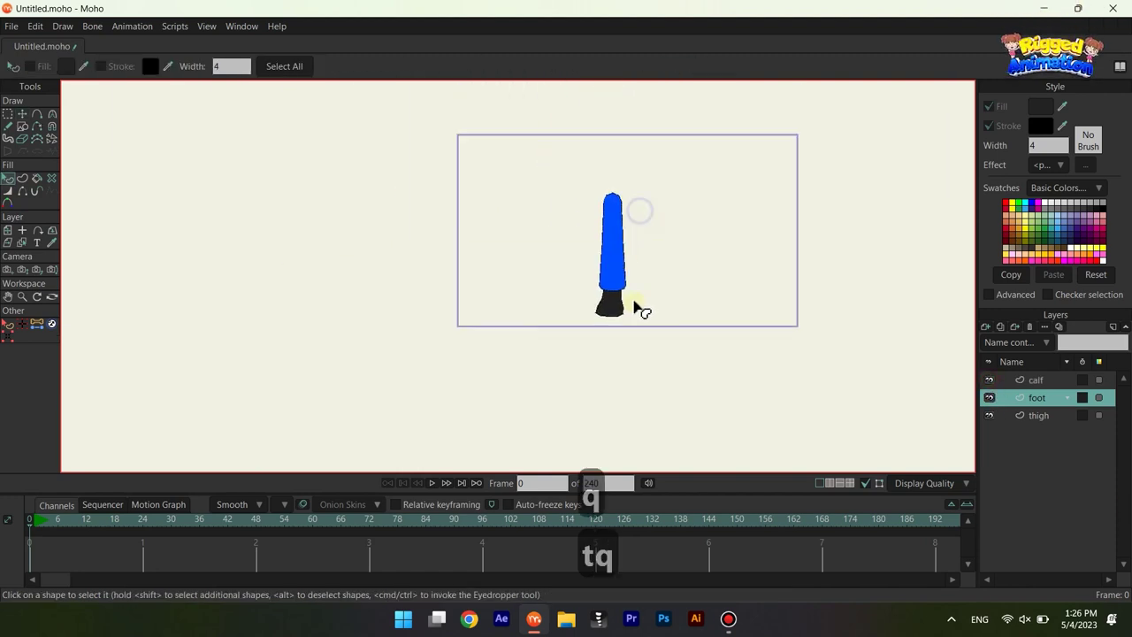
key("t")
scroll(619, 297, "up", 1)
left_click_drag(536, 270, 532, 197)
scroll(532, 196, "up", 4)
left_click(459, 199)
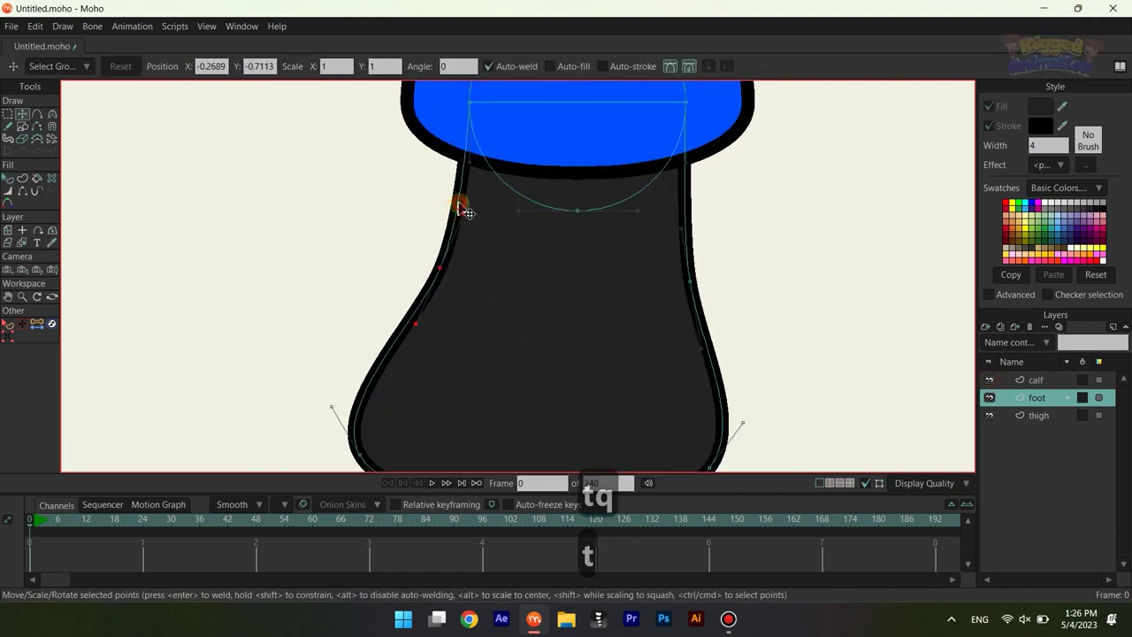
left_click(783, 219)
left_click_drag(683, 215, 674, 218)
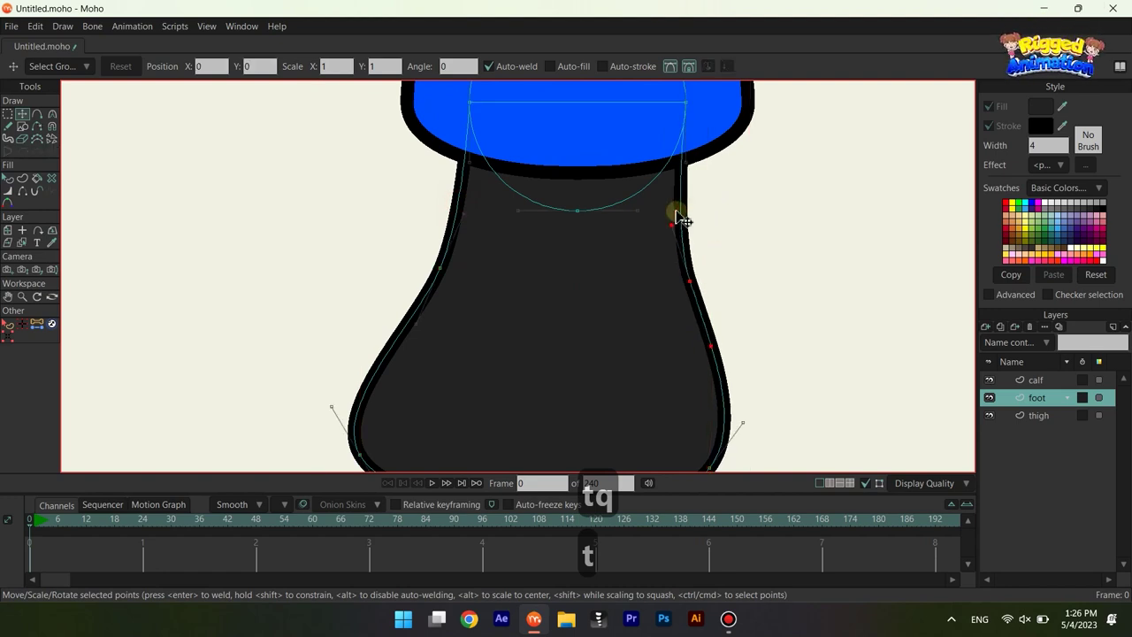
Step: Raise the foot's two lower corner points and move them inward to round and narrow the bottom contour
scroll(685, 211, "down", 2)
key("g")
left_click_drag(434, 237, 748, 464)
key("t")
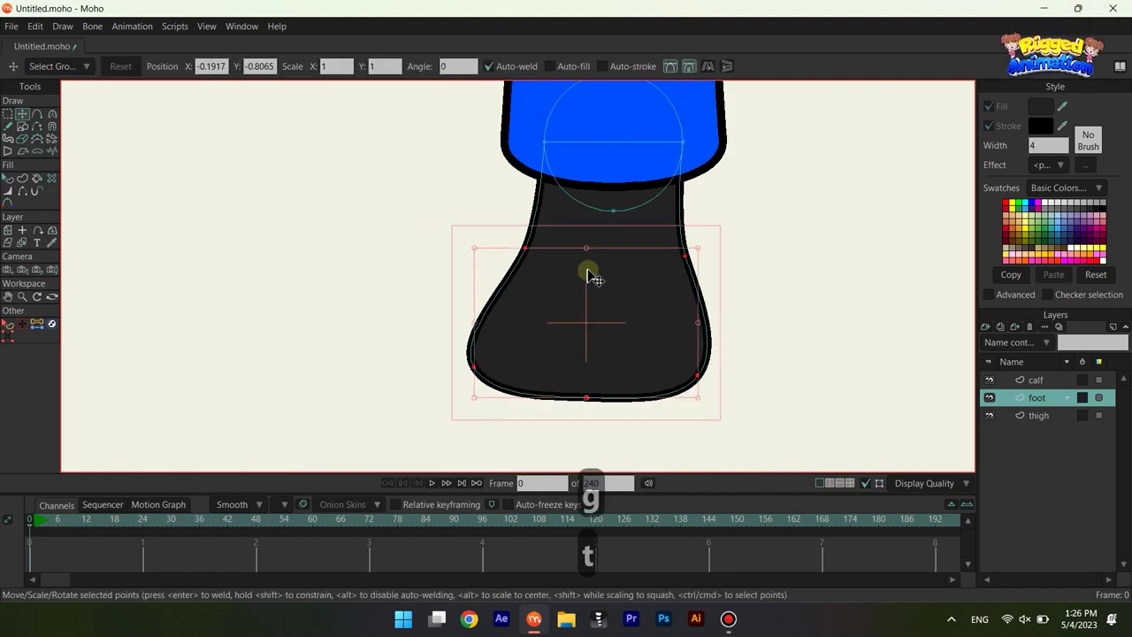
scroll(624, 315, "up", 2)
key("q")
key("t")
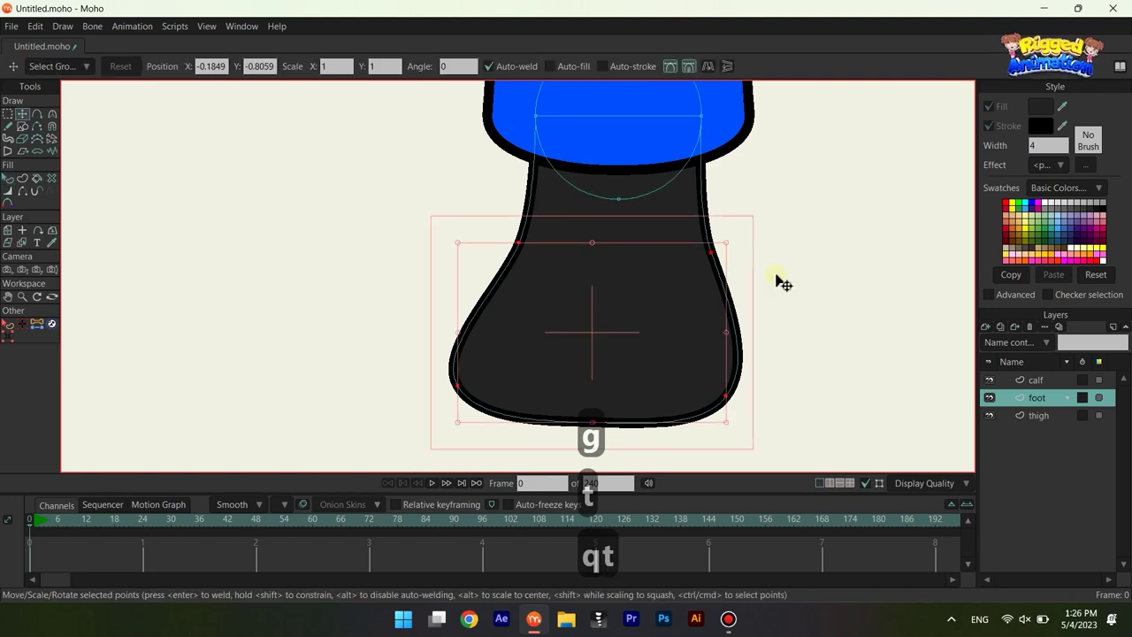
left_click(776, 281)
left_click_drag(763, 373, 738, 317)
left_click_drag(706, 338, 700, 324)
left_click_drag(435, 328, 458, 310)
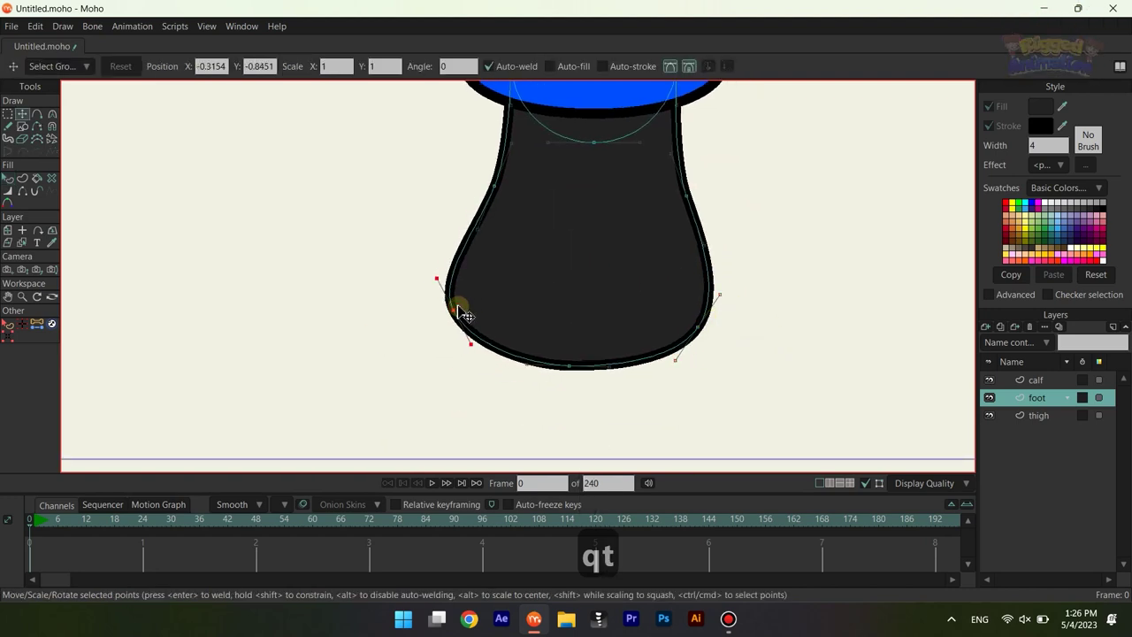
Step: Move the side points below the ankle inward and shift the lower right corner point slightly outward to balance the foot's sides
left_click(503, 184)
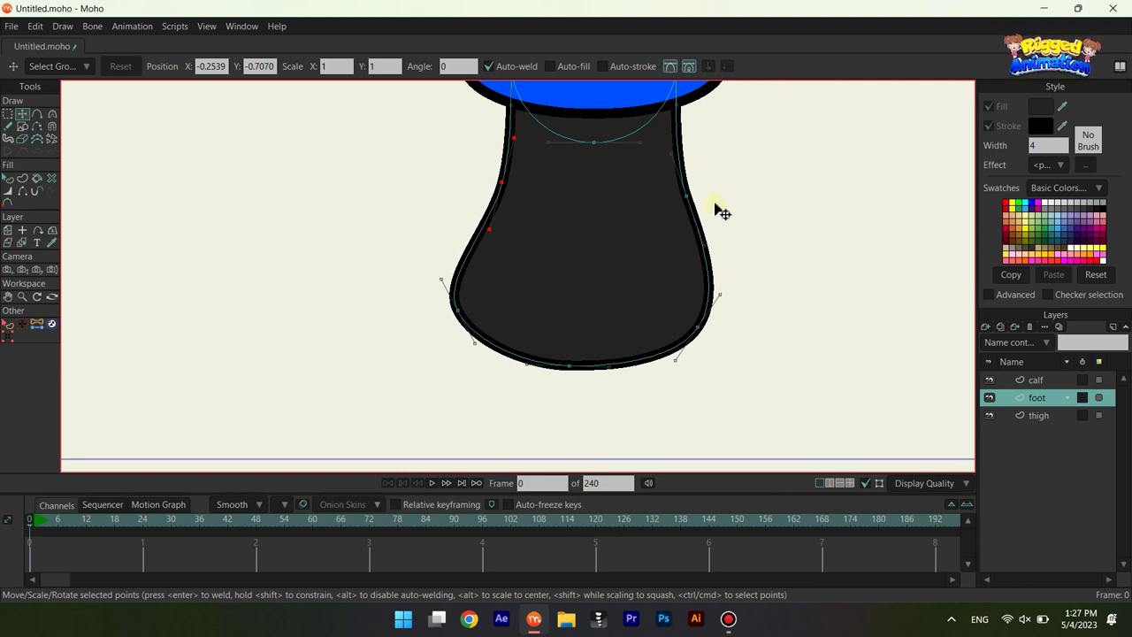
left_click(670, 159)
left_click_drag(672, 162, 688, 180)
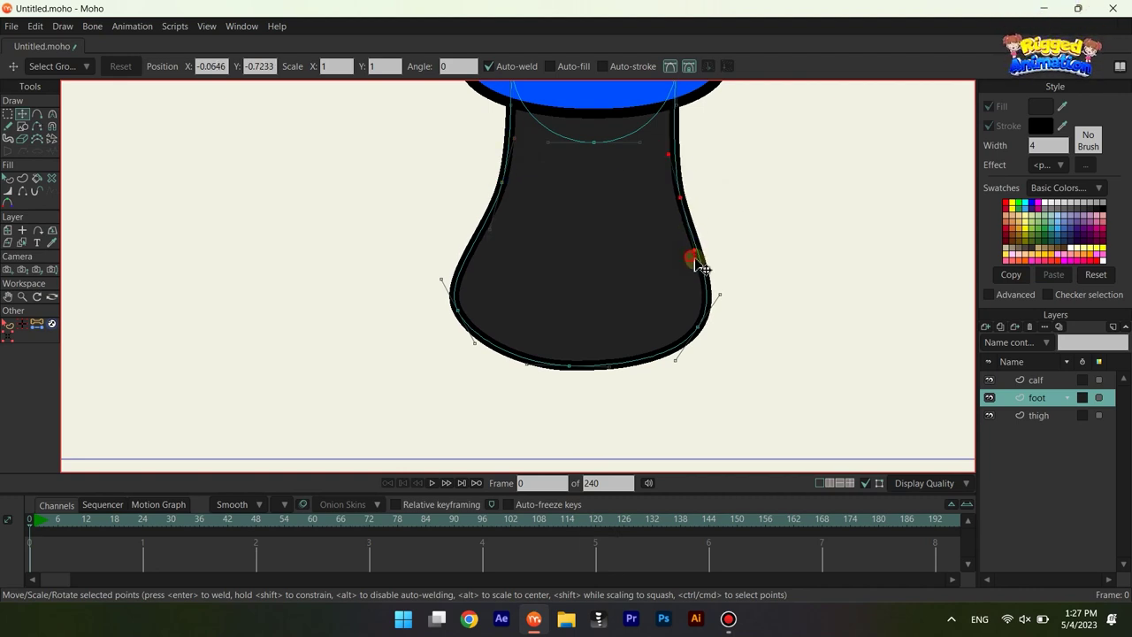
left_click_drag(720, 313, 719, 339)
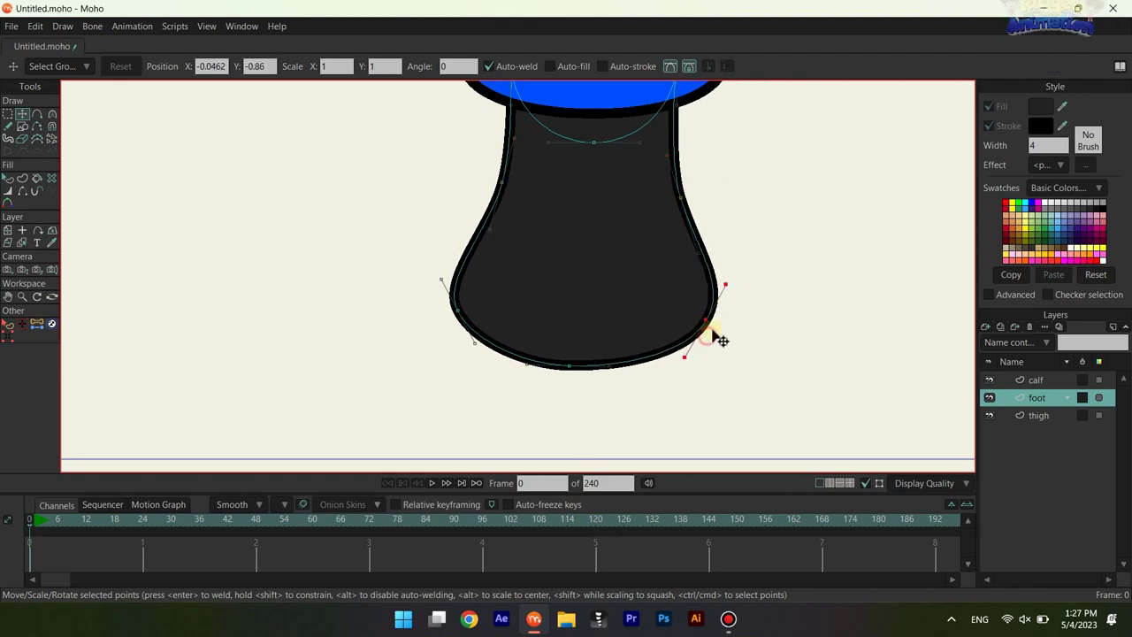
key("q")
scroll(579, 343, "down", 5)
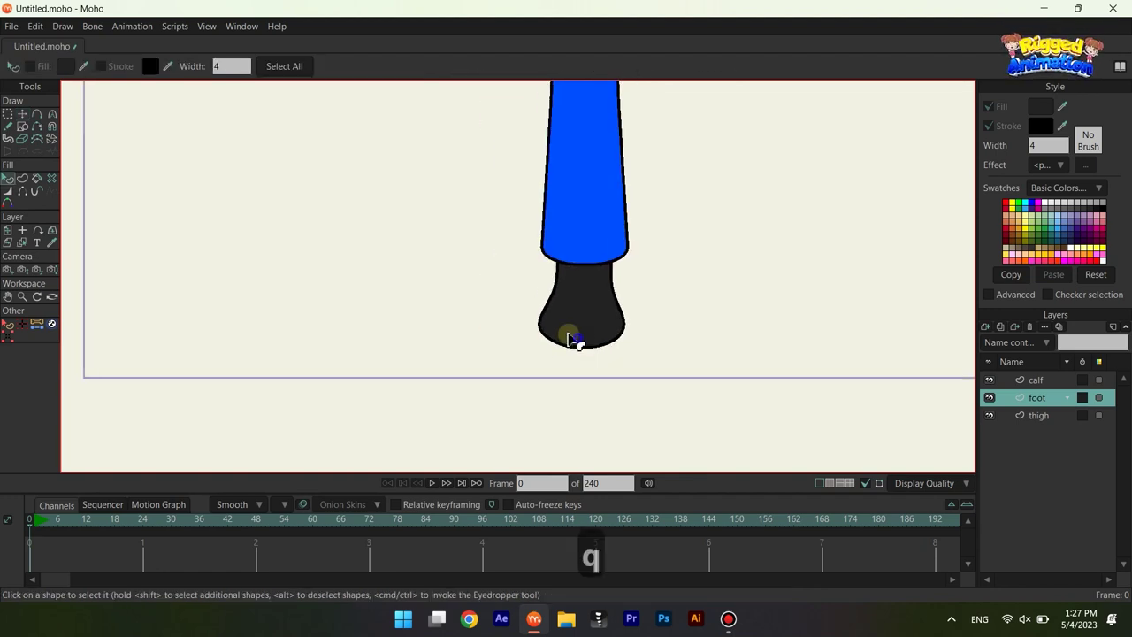
scroll(567, 350, "up", 6)
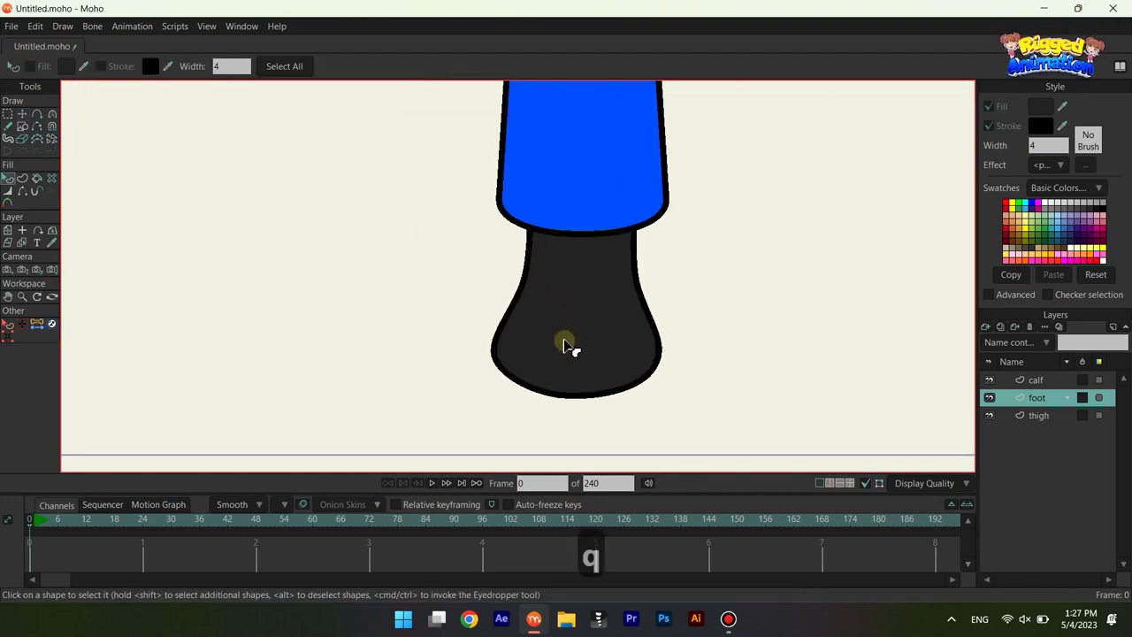
Step: Select the foot's bottom point and two lower corner points and shift them left so the foot points sideways
key("a")
scroll(522, 354, "up", 2)
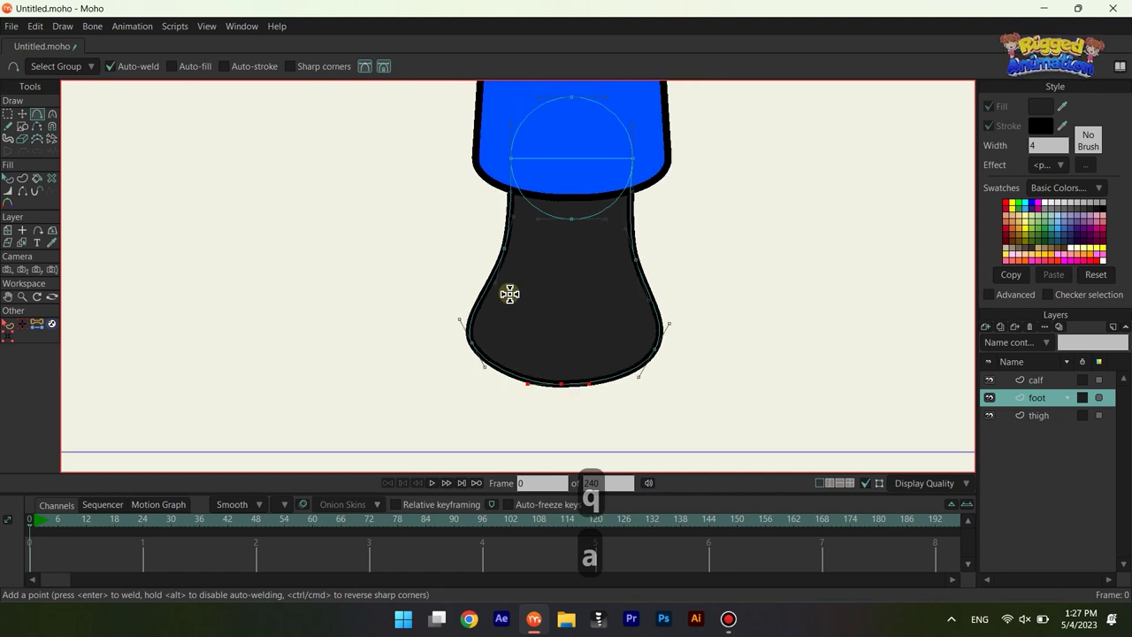
key("g")
left_click_drag(766, 467, 766, 467)
key("t")
left_click_drag(586, 348, 531, 349)
key("t")
left_click(682, 281)
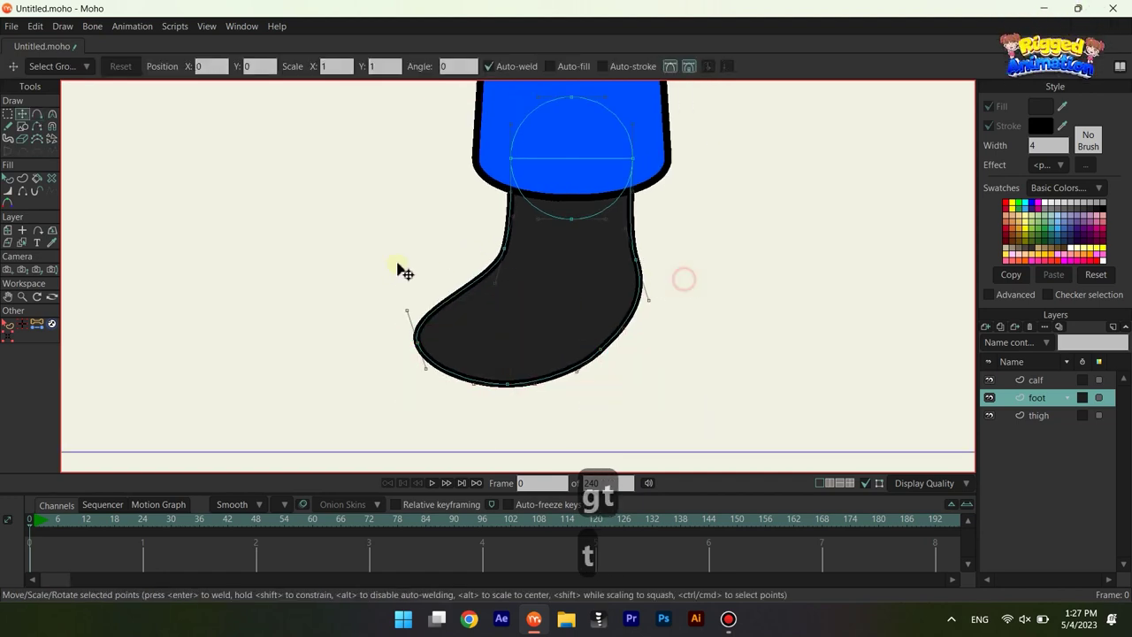
Step: Move the point at the back of the ankle up and outward, then adjust the front ankle point and raise the toe point
scroll(460, 247, "up", 2)
left_click_drag(521, 303, 505, 297)
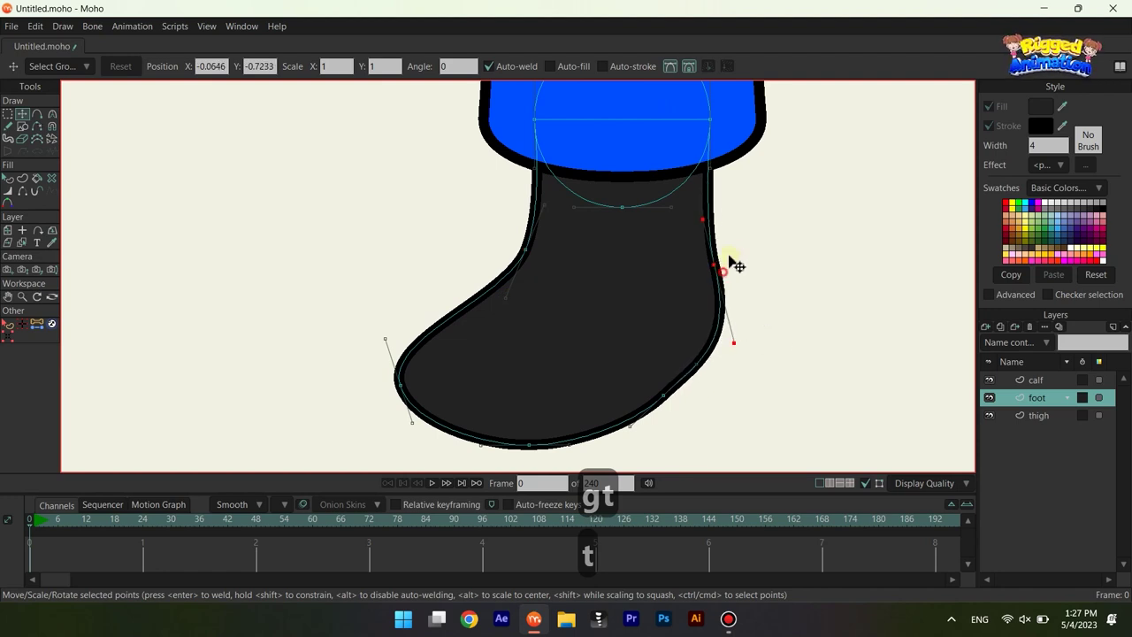
left_click_drag(730, 258, 706, 197)
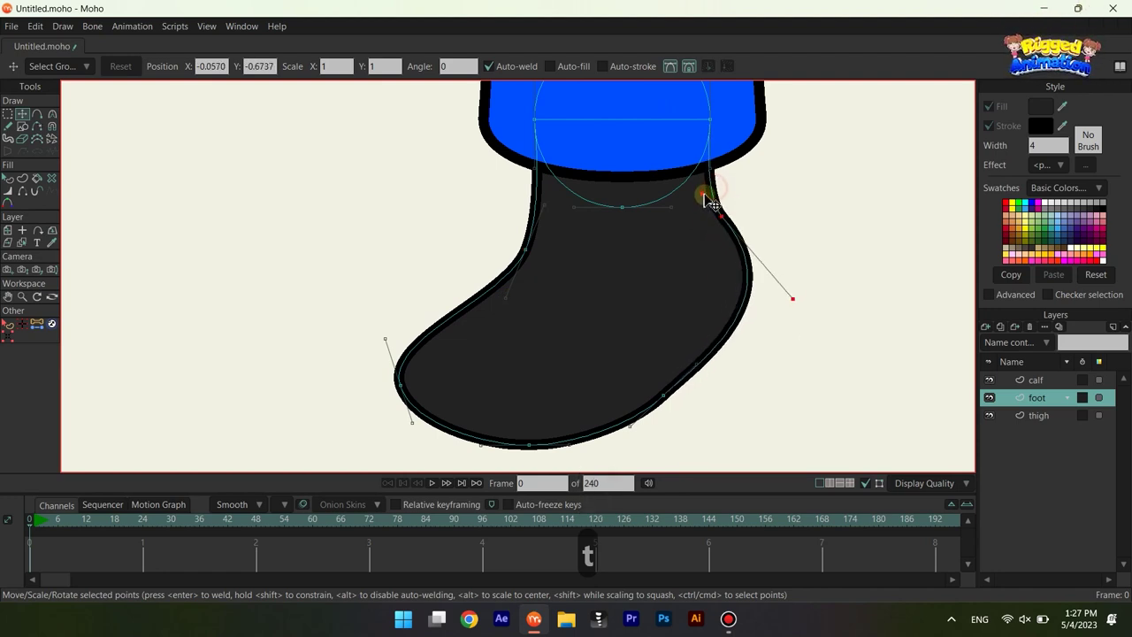
left_click_drag(527, 251, 526, 253)
left_click_drag(386, 384, 362, 351)
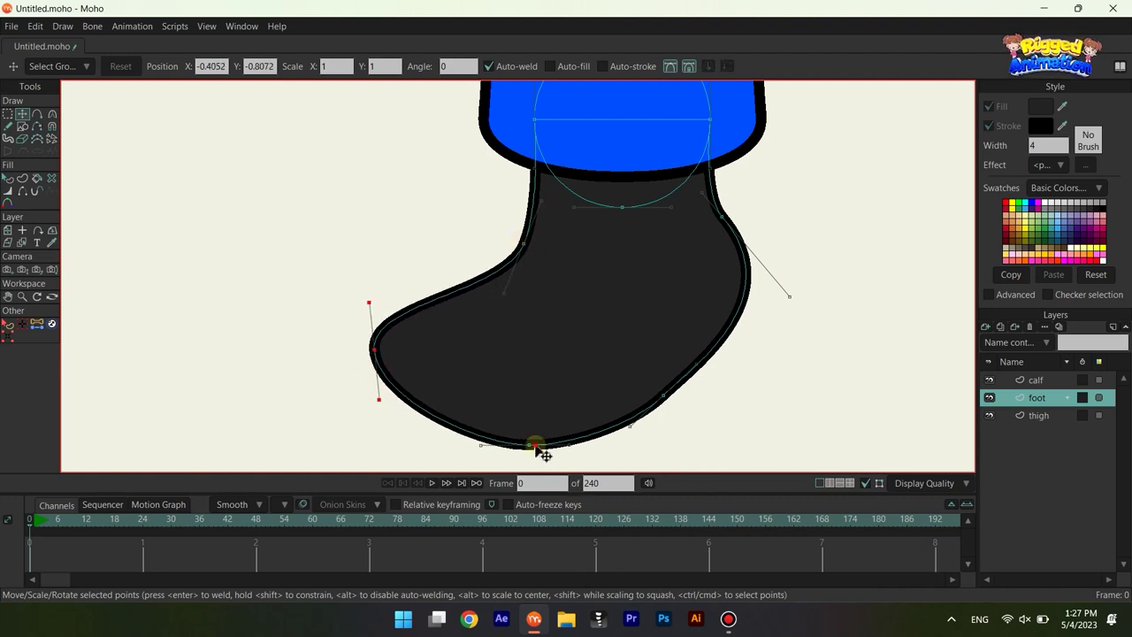
Step: Shift the two points along the underside toward the toes to form the arch and the ball of the foot
left_click_drag(535, 447, 492, 442)
left_click_drag(654, 452, 635, 451)
left_click_drag(673, 411, 623, 399)
left_click_drag(511, 454, 498, 434)
left_click_drag(626, 382, 628, 371)
scroll(696, 239, "down", 6)
key("q")
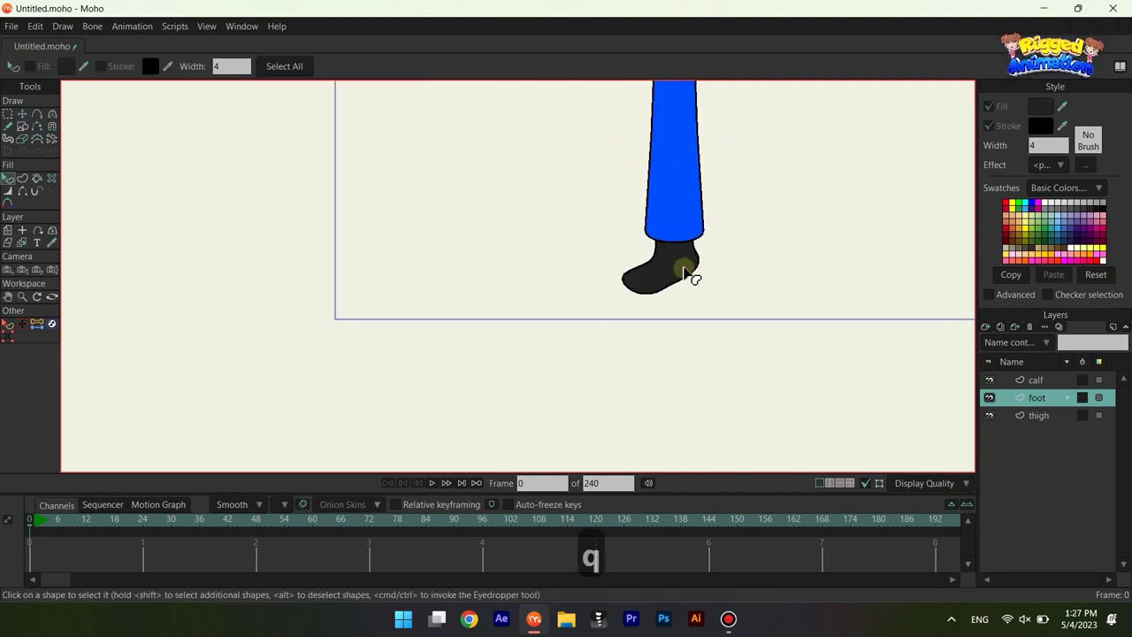
Step: Move the heel point down to round the back of the foot
left_click_drag(683, 268, 618, 337)
scroll(617, 336, "up", 4)
key("g")
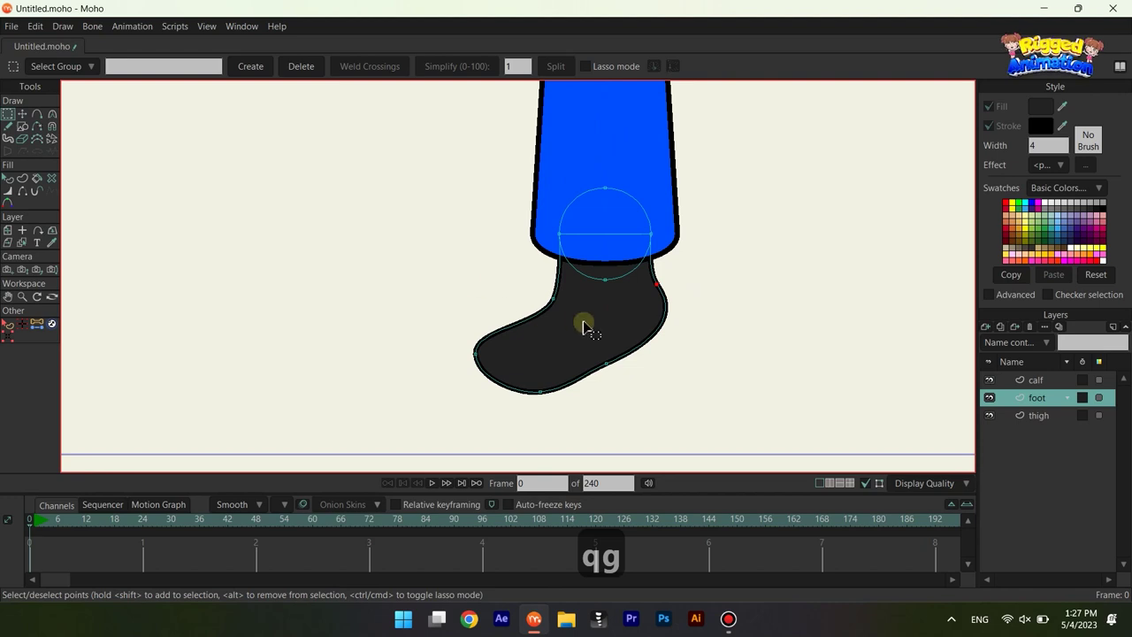
key("t")
left_click_drag(668, 305, 698, 380)
key("g")
scroll(625, 348, "down", 5)
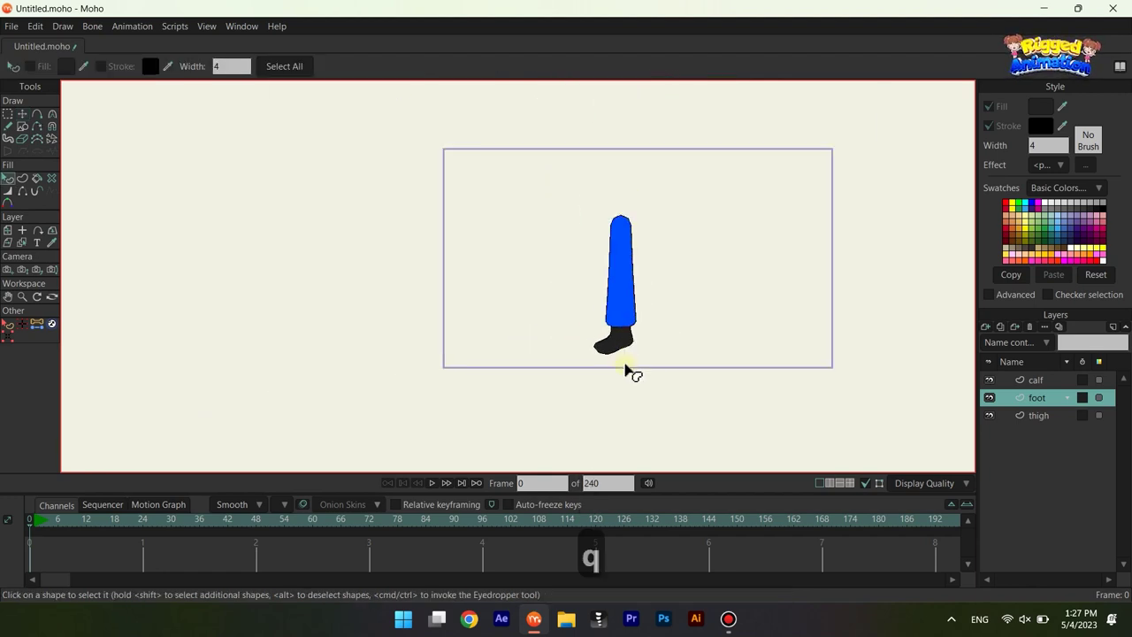
Step: Select the toe, ball and arch points and shift them left to lengthen the foot
scroll(627, 369, "up", 4)
scroll(542, 309, "up", 2)
left_click_drag(509, 278, 706, 476)
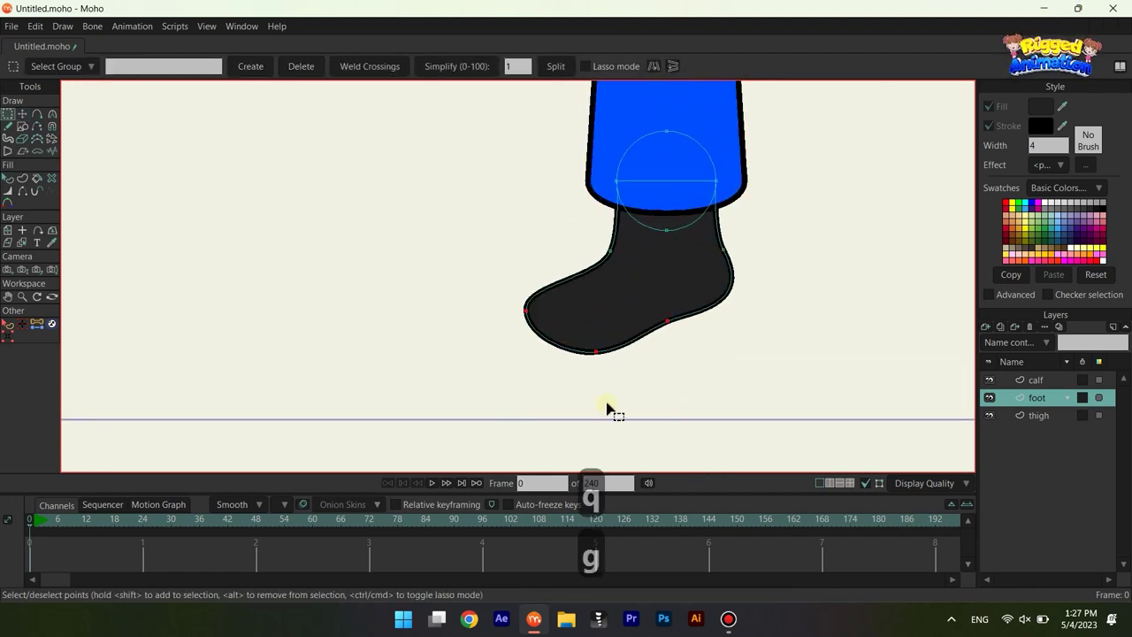
key("t")
scroll(597, 360, "up", 1)
left_click_drag(574, 318, 536, 323)
key("q")
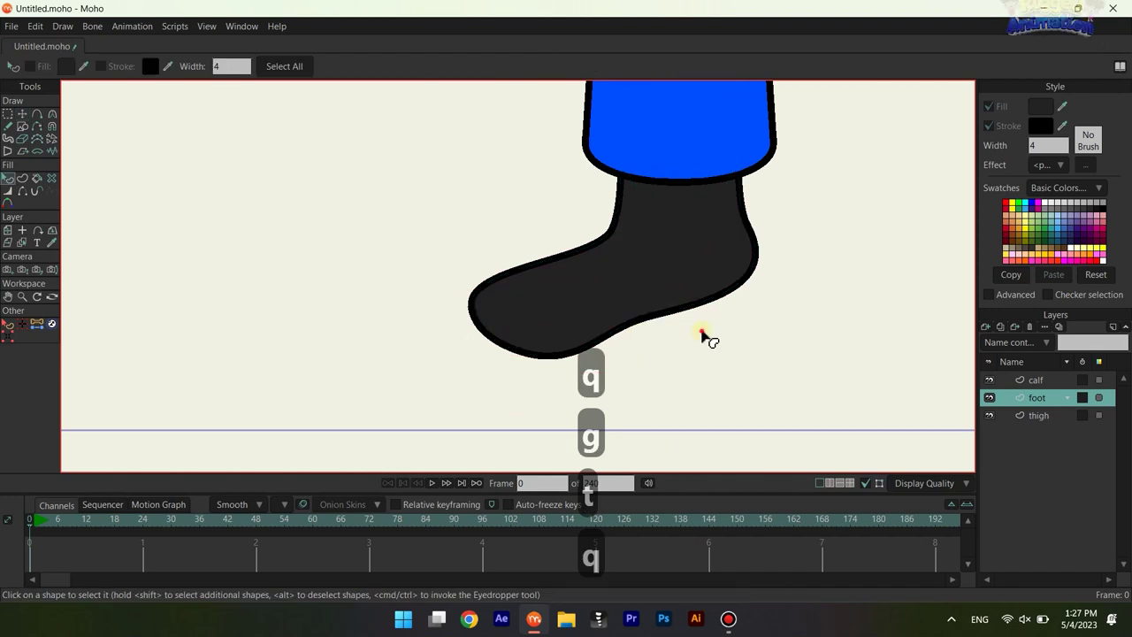
Step: Refine the foot's underside by moving the arch, toe and ball points and adjusting their curve handles
key("t")
left_click_drag(641, 318, 656, 320)
mouse_move(451, 300)
left_mouse_down()
mouse_move(445, 278)
mouse_move(443, 294)
left_mouse_up()
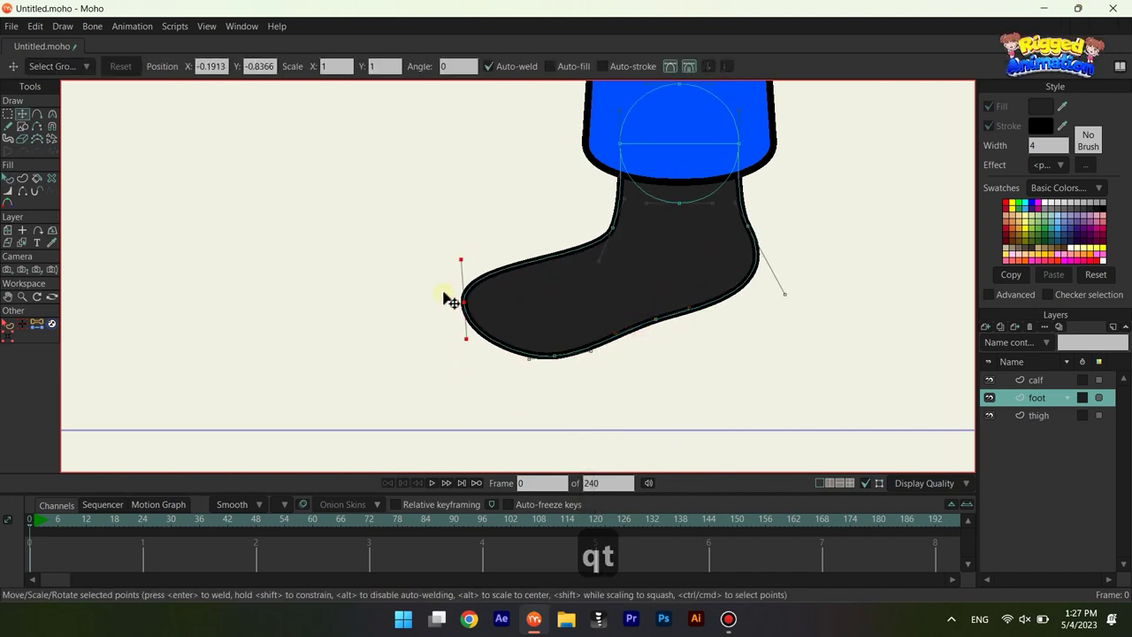
left_click_drag(545, 355, 554, 371)
left_click_drag(457, 294, 457, 302)
mouse_move(460, 265)
left_mouse_down()
mouse_move(467, 285)
mouse_move(480, 286)
mouse_move(469, 282)
left_mouse_up()
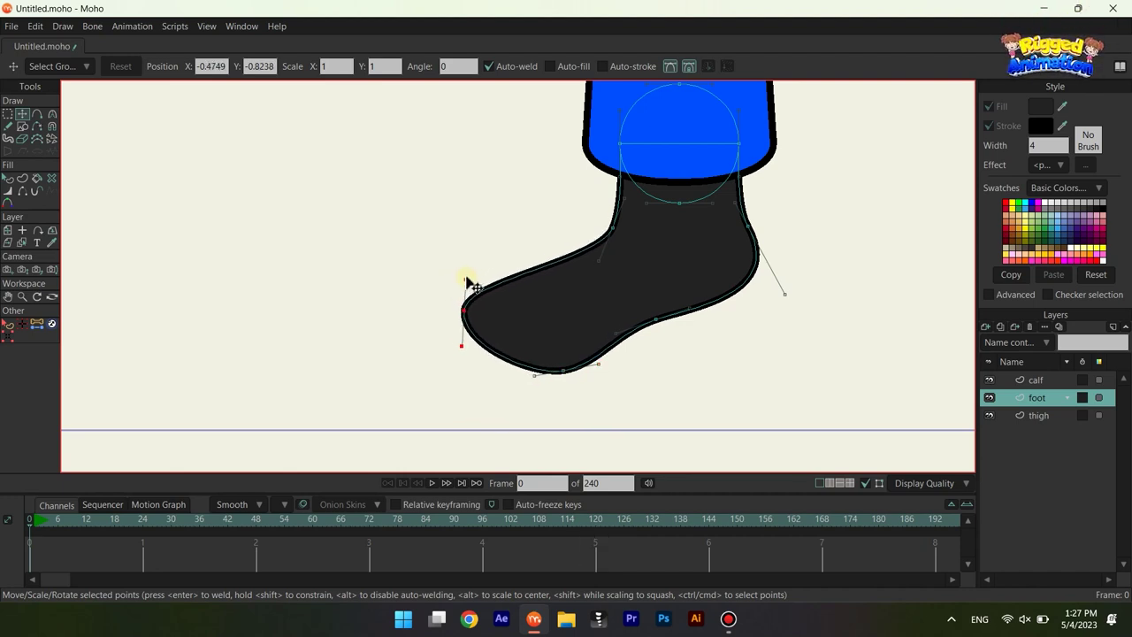
mouse_move(566, 378)
left_mouse_down()
mouse_move(561, 397)
mouse_move(597, 404)
mouse_move(531, 384)
mouse_move(562, 386)
left_mouse_up()
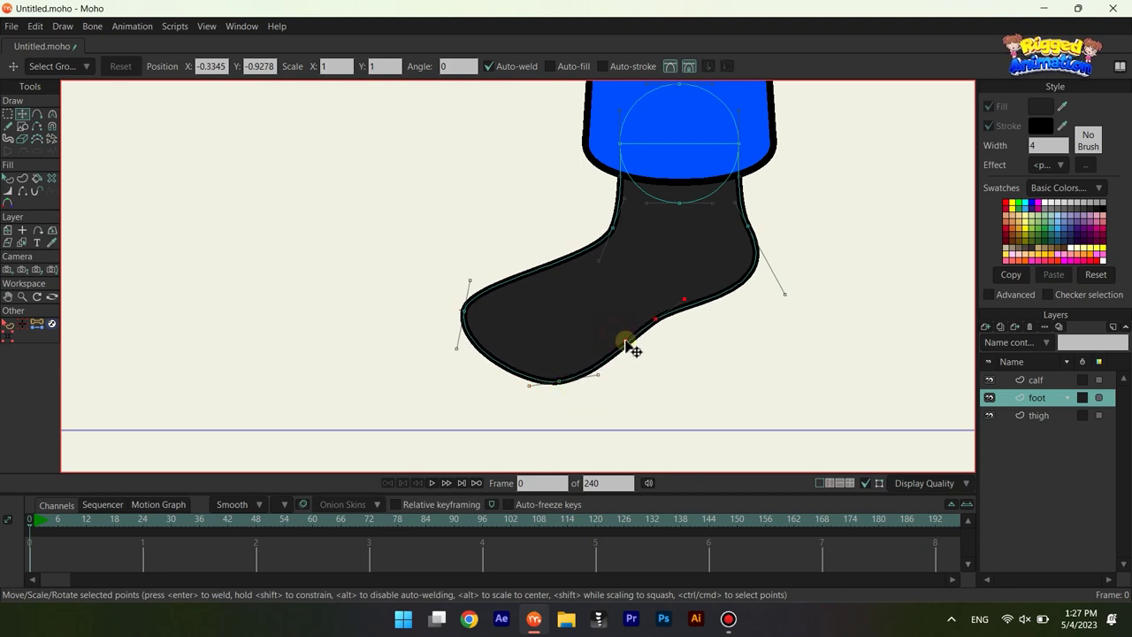
key("q")
scroll(659, 323, "down", 5)
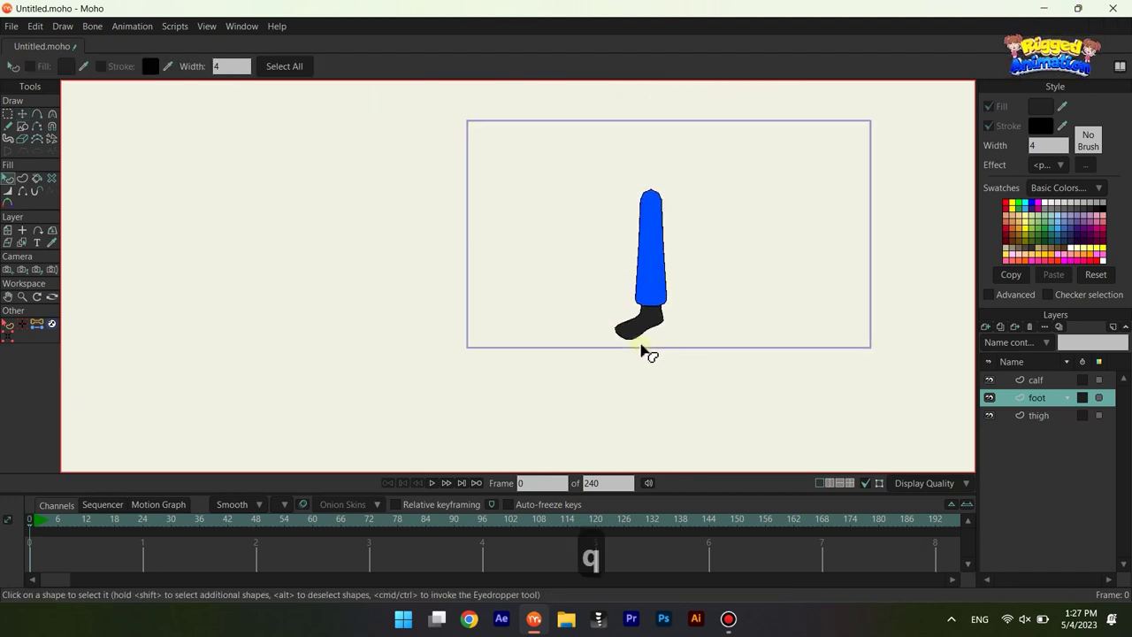
scroll(647, 352, "up", 8)
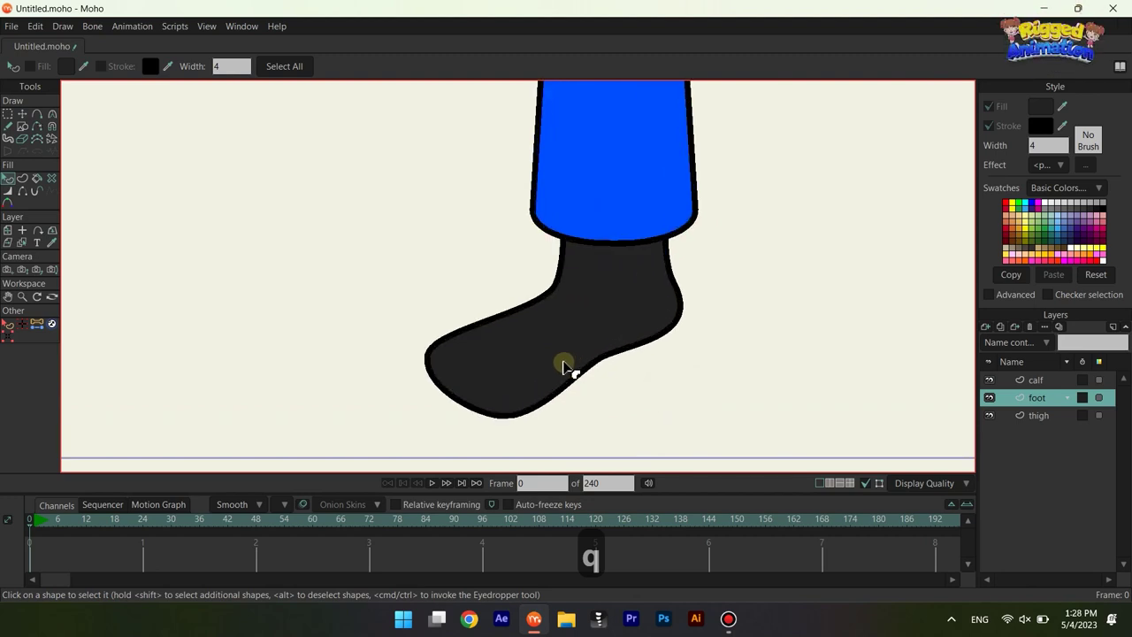
Step: Nudge the ball point on the foot's underside slightly toward the toes
key("t")
scroll(454, 379, "up", 2)
scroll(491, 383, "down", 3)
left_click_drag(503, 397, 440, 409)
key("q")
scroll(569, 351, "down", 6)
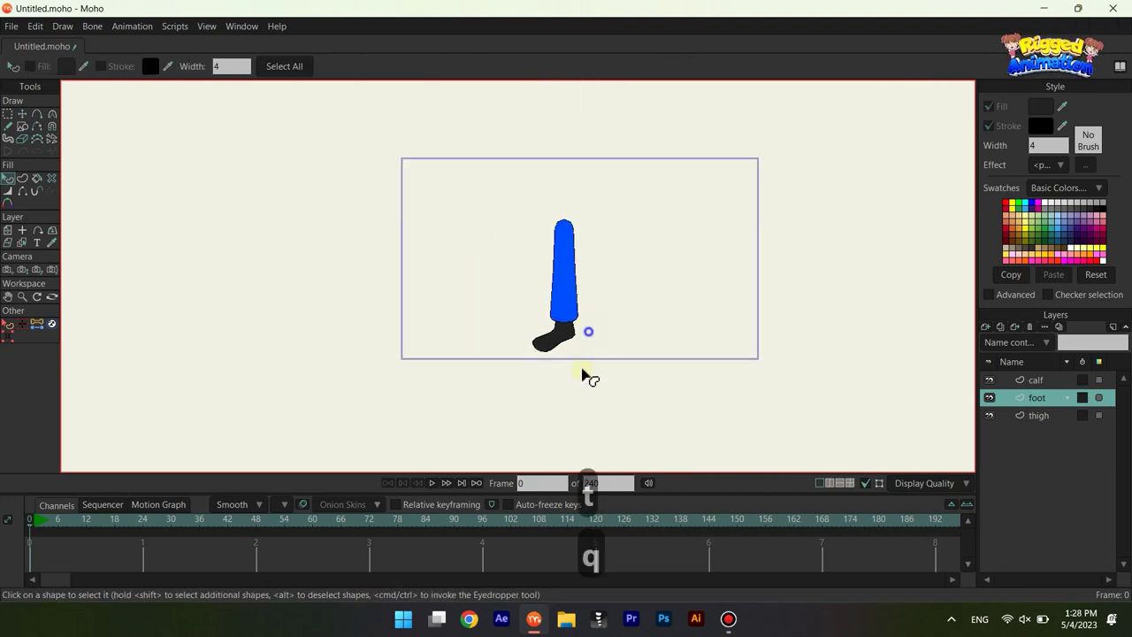
Step: Draw a closed shoe-sole outline with Add Point, crossing the foot from toe to heel and returning below its underside
scroll(639, 202, "up", 3)
key("a")
scroll(472, 248, "up", 6)
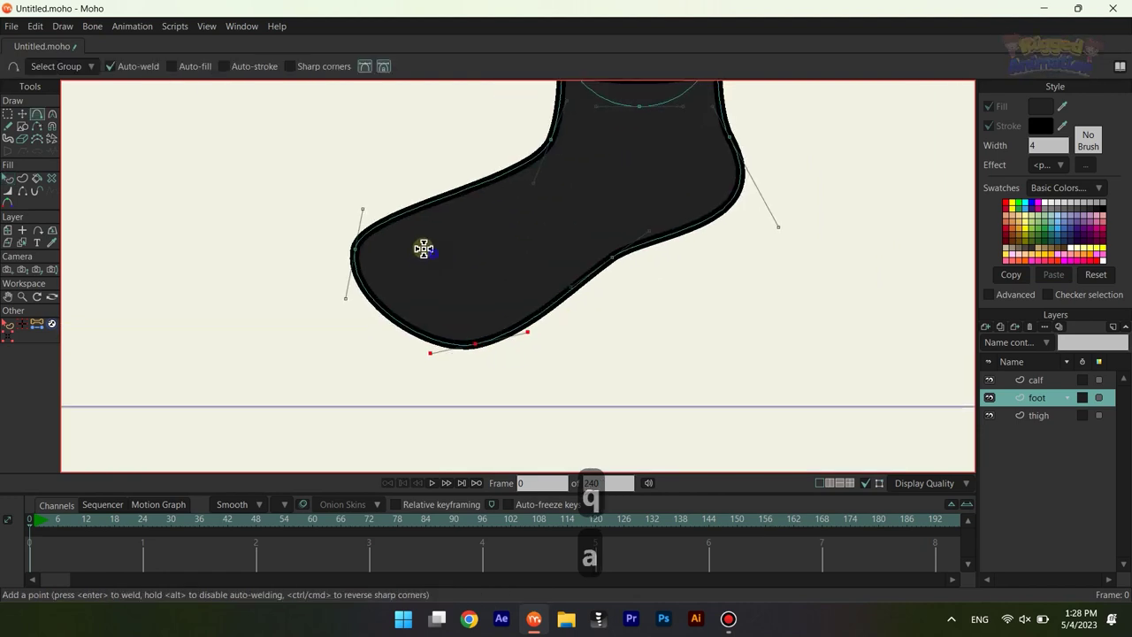
scroll(417, 218, "down", 1)
scroll(333, 245, "up", 2)
scroll(321, 243, "down", 2)
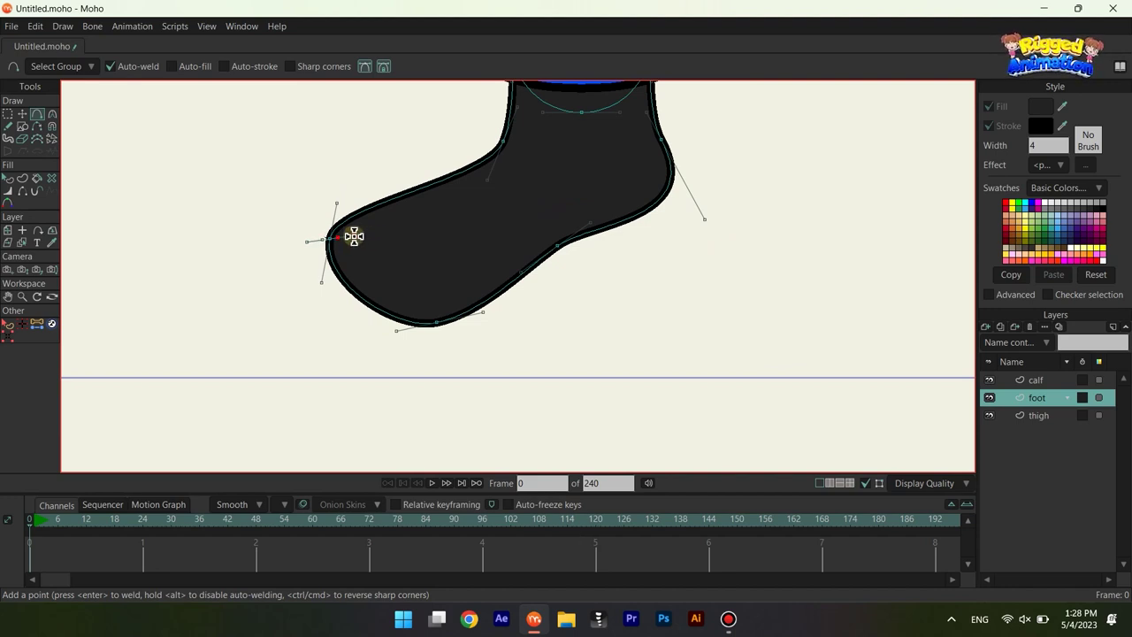
left_click_drag(354, 235, 562, 282)
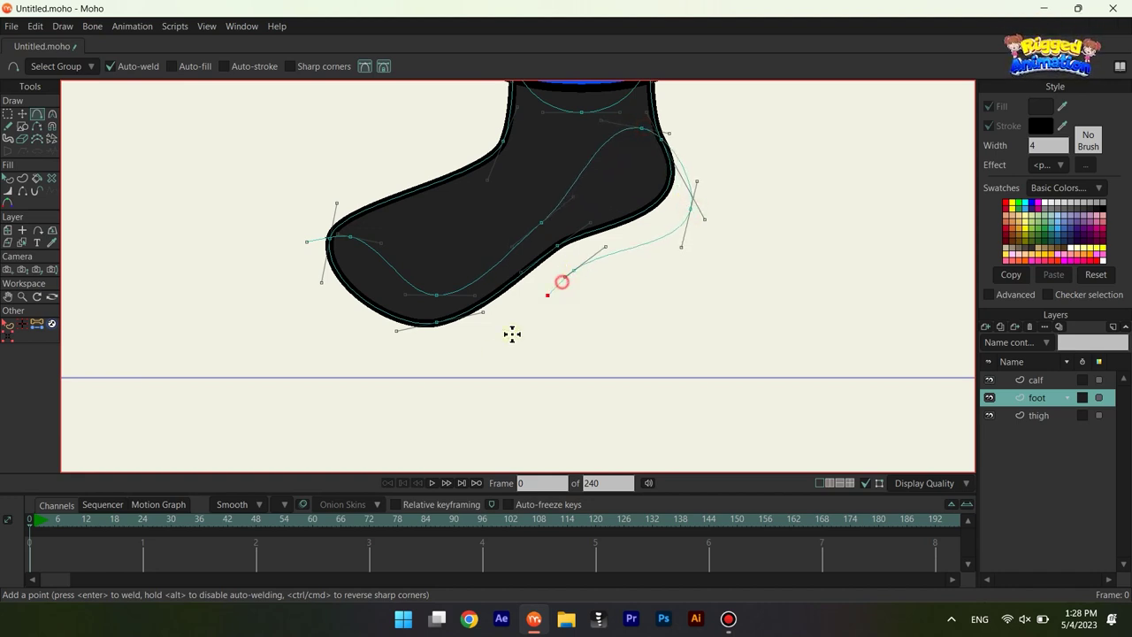
left_click_drag(512, 333, 311, 252)
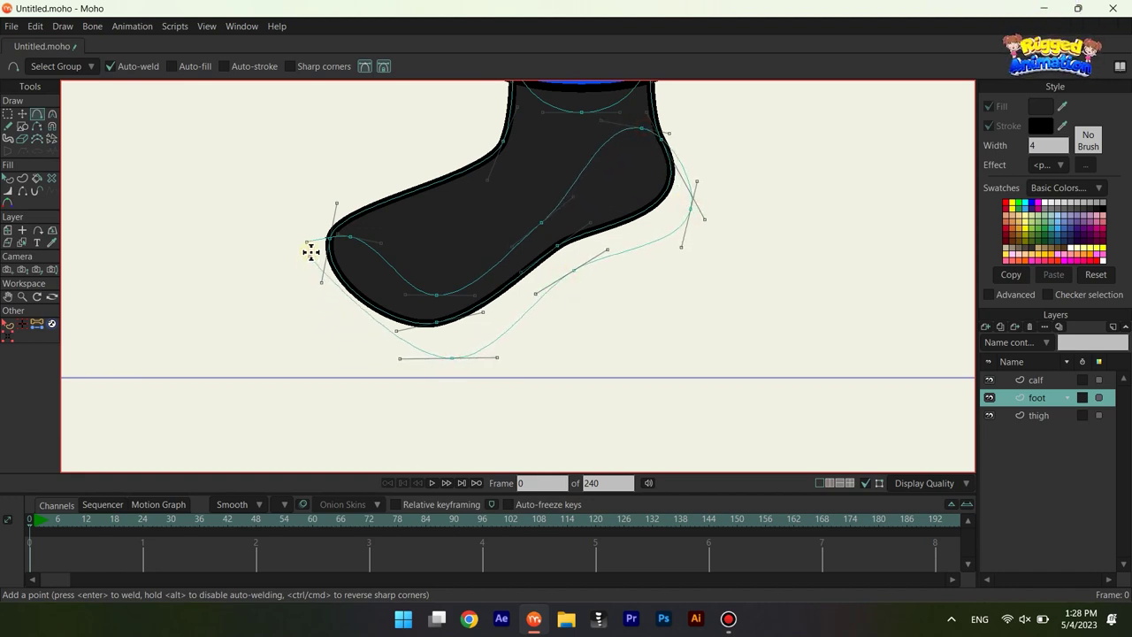
Step: Create a shape with both fill and stroke from the sole outline and set its fill to light grey
key("t")
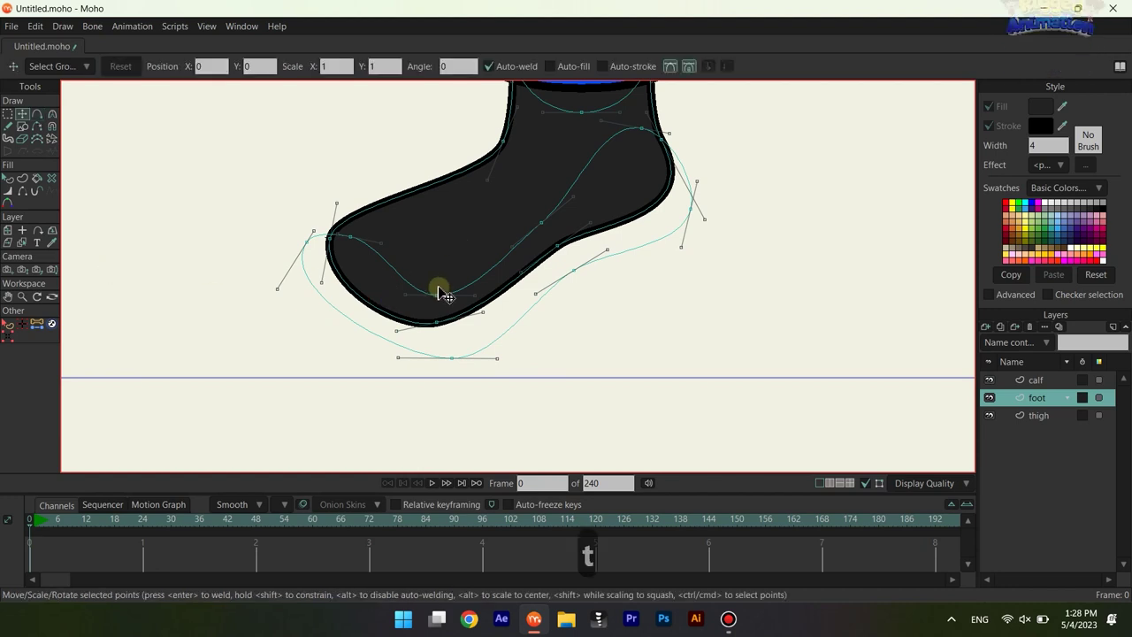
key("ctrl+a")
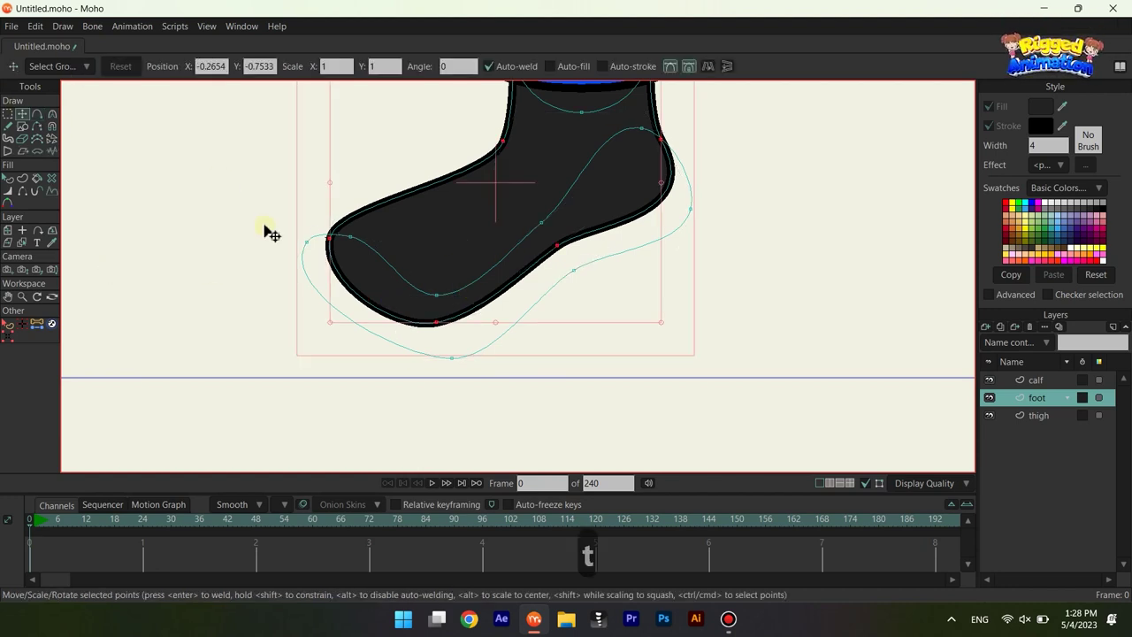
left_click(23, 178)
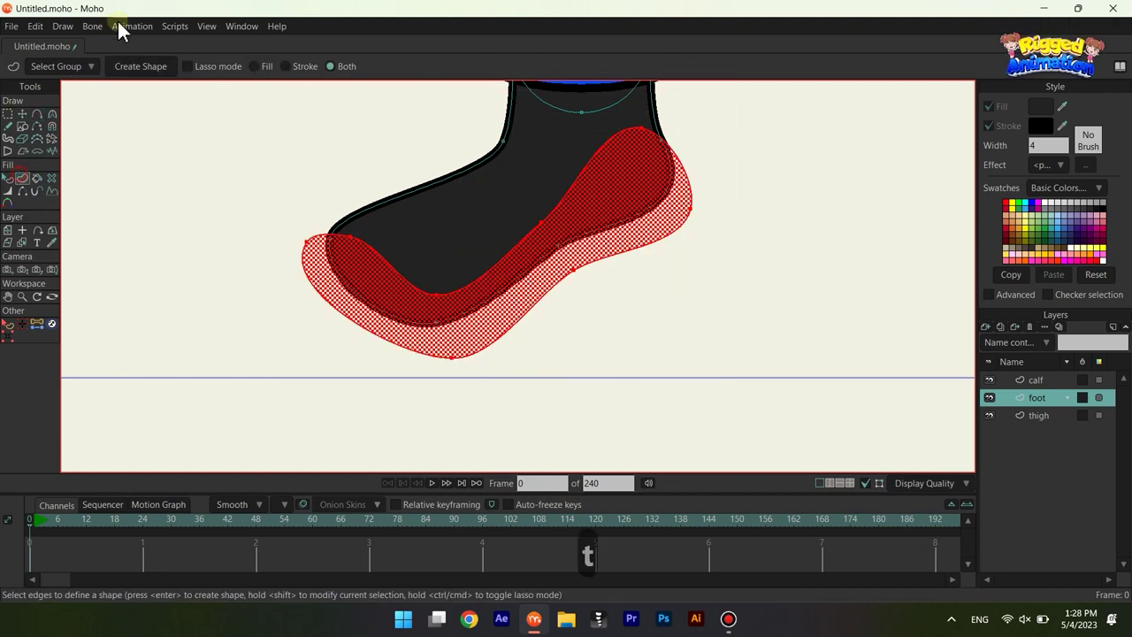
left_click(145, 71)
left_click(1045, 106)
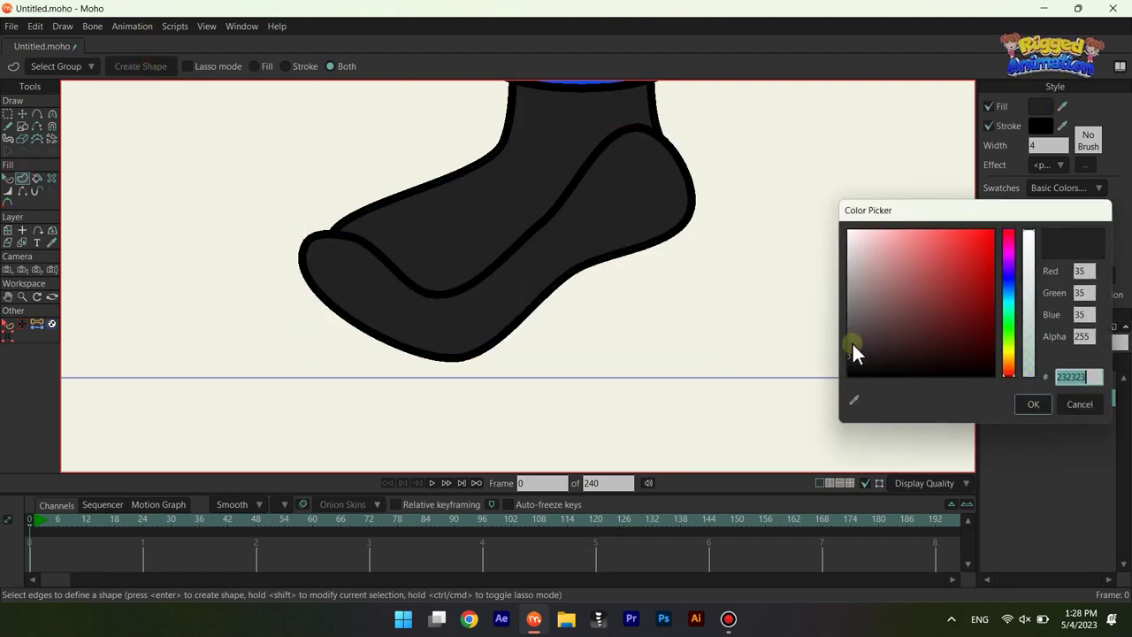
left_click_drag(853, 343, 824, 262)
left_click(1033, 405)
Step: Select the light grey sole shape and lower it behind the dark foot shape
key("q")
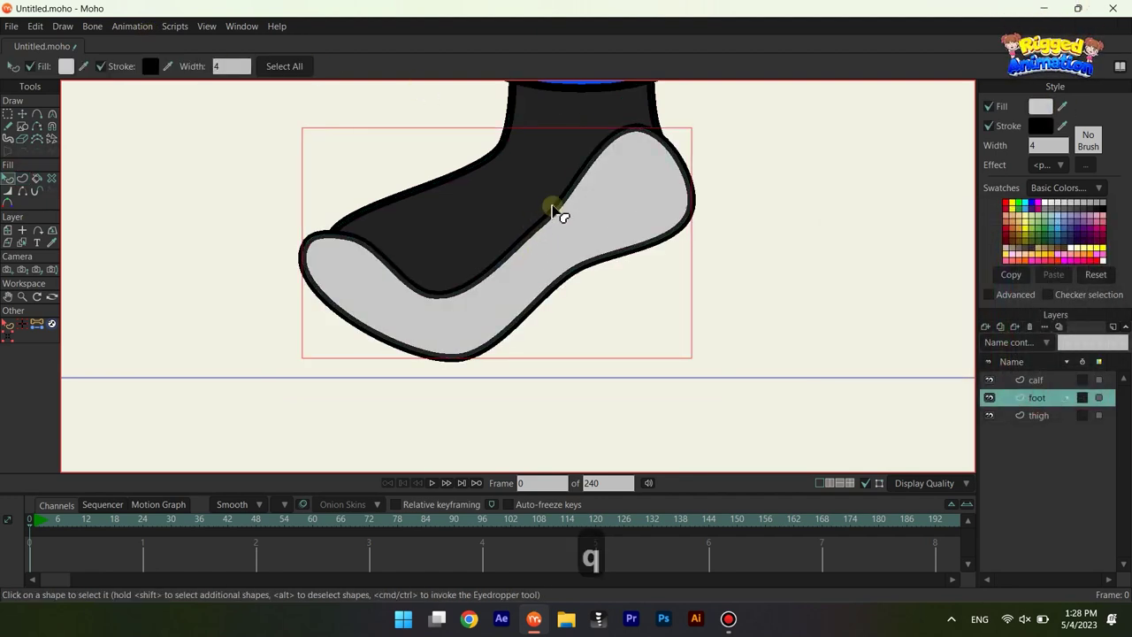
left_click(599, 202)
key("alt+Down")
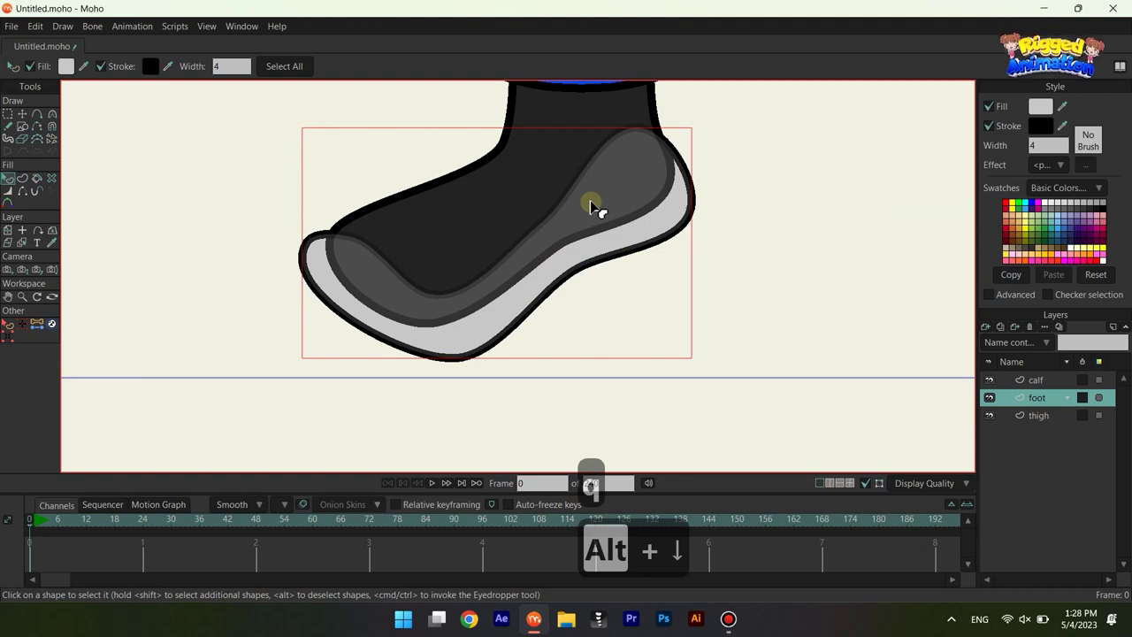
key("t")
scroll(655, 183, "up", 3)
scroll(654, 183, "down", 2)
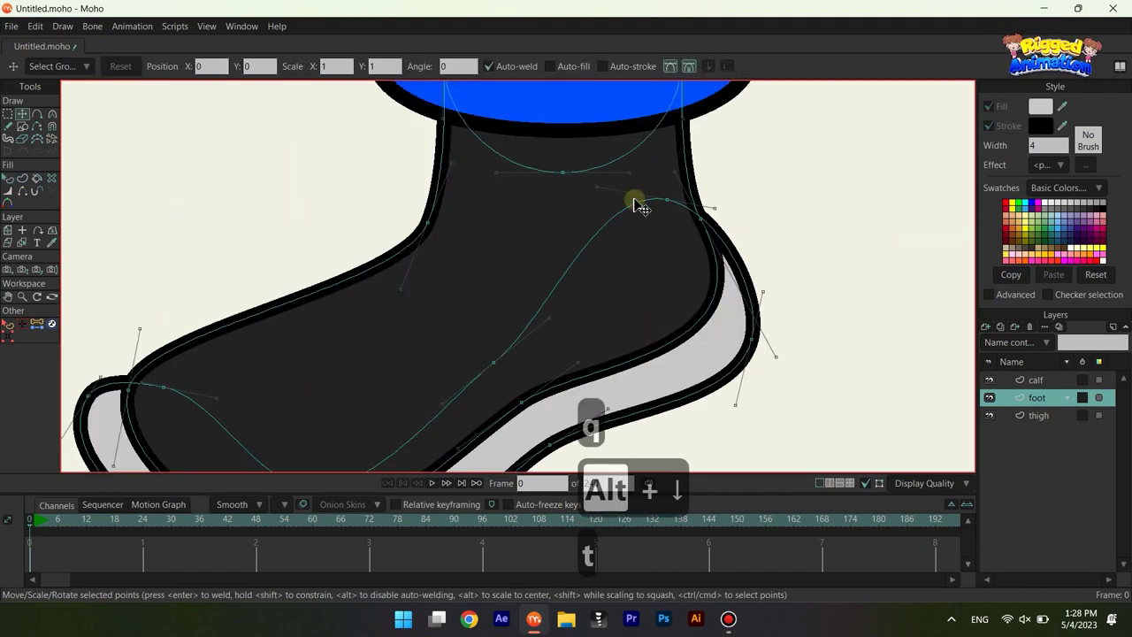
Step: Move the sole outline's upper heel and toe points onto the foot's outline and tighten the sole's curve around the toe
left_click_drag(638, 198, 690, 227)
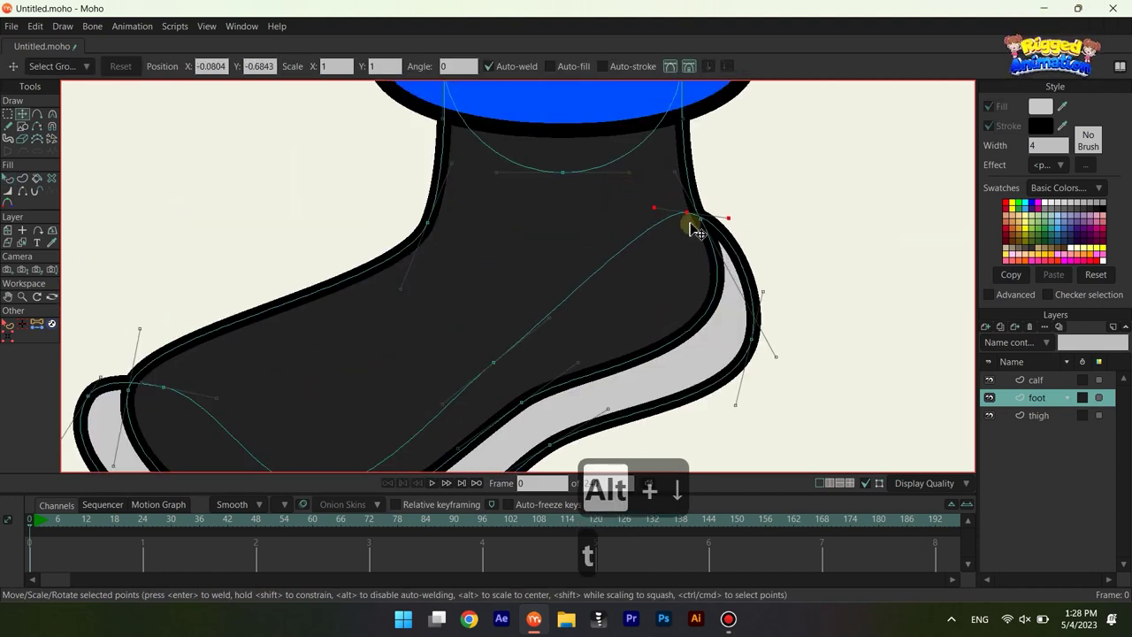
scroll(704, 265, "down", 2)
scroll(425, 384, "up", 3)
left_click_drag(518, 302, 502, 314)
left_click_drag(411, 301, 444, 350)
scroll(434, 327, "up", 1)
mouse_move(479, 284)
left_mouse_down()
mouse_move(447, 284)
mouse_move(457, 285)
left_mouse_up()
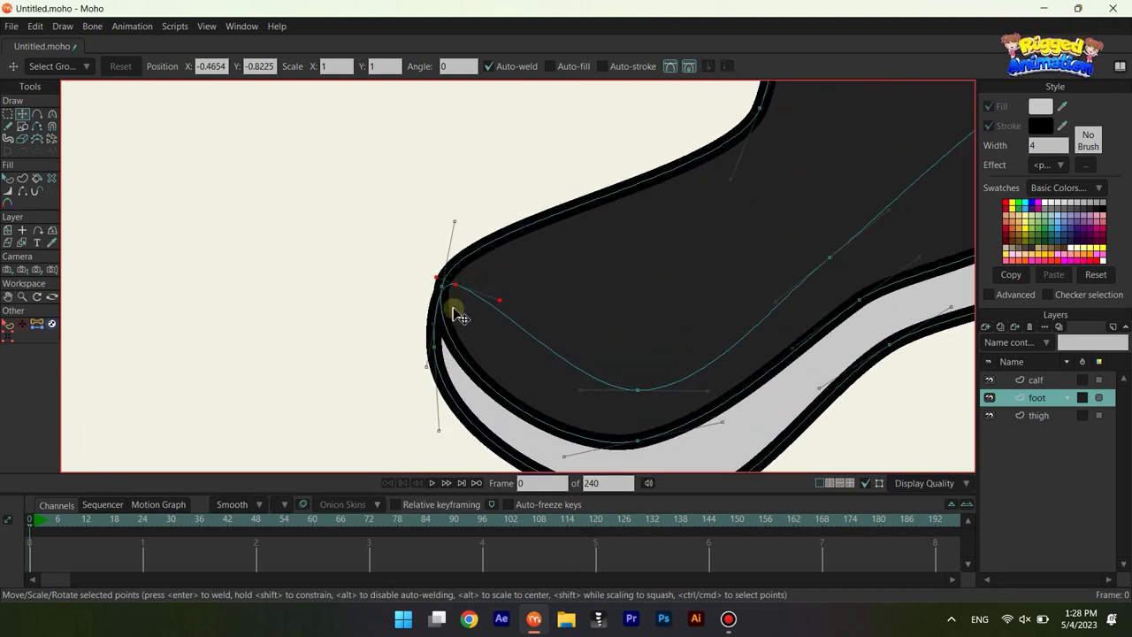
scroll(453, 310, "up", 2)
left_click_drag(426, 362, 417, 364)
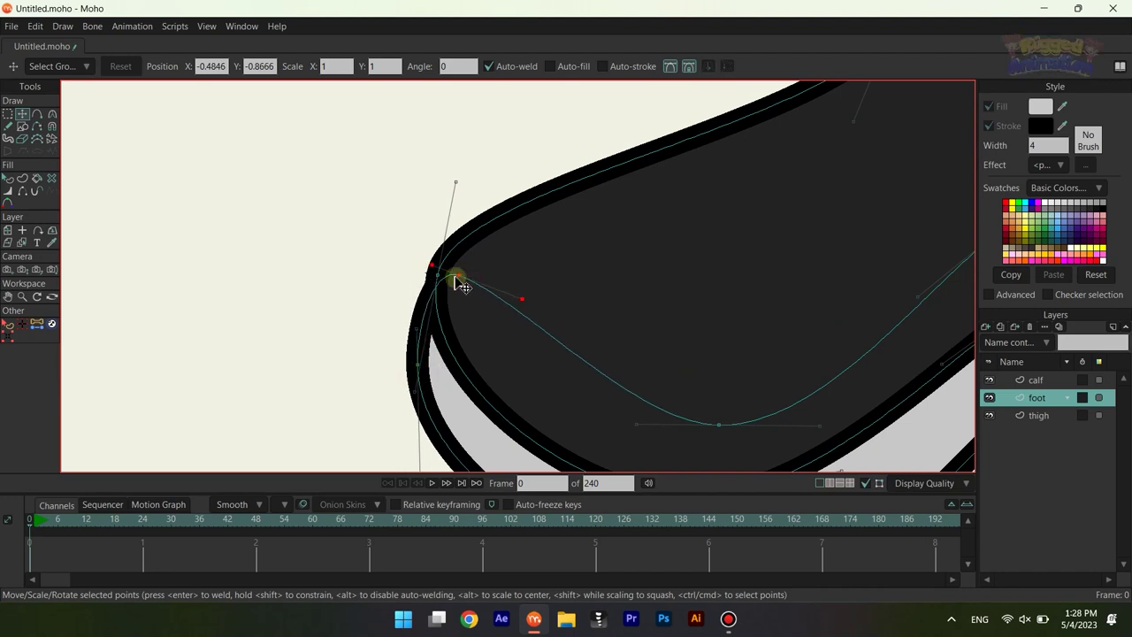
scroll(442, 271, "down", 3)
key("q")
key("t")
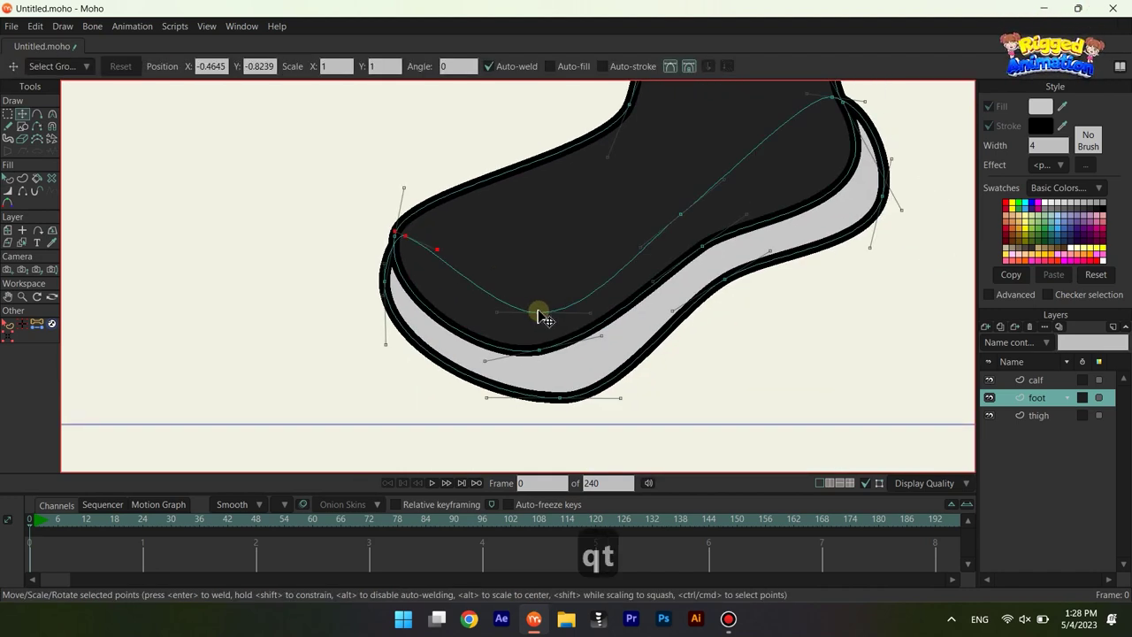
Step: Adjust the curve of the sole's underside beneath the ball of the foot
left_click_drag(577, 409, 550, 407)
left_click_drag(732, 315, 859, 278)
key("q")
scroll(782, 277, "down", 3)
key("t")
Step: Move the sole's rear heel point inward and shift its upper heel point closer to the foot's back edge
scroll(836, 226, "up", 4)
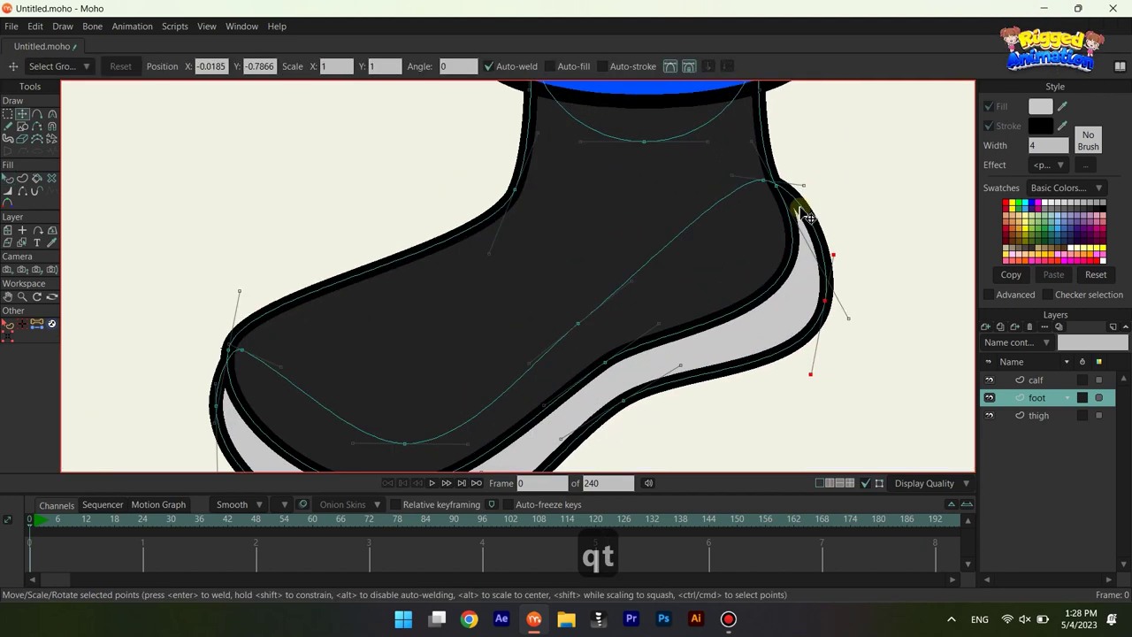
left_click(821, 344)
left_click_drag(826, 358, 815, 366)
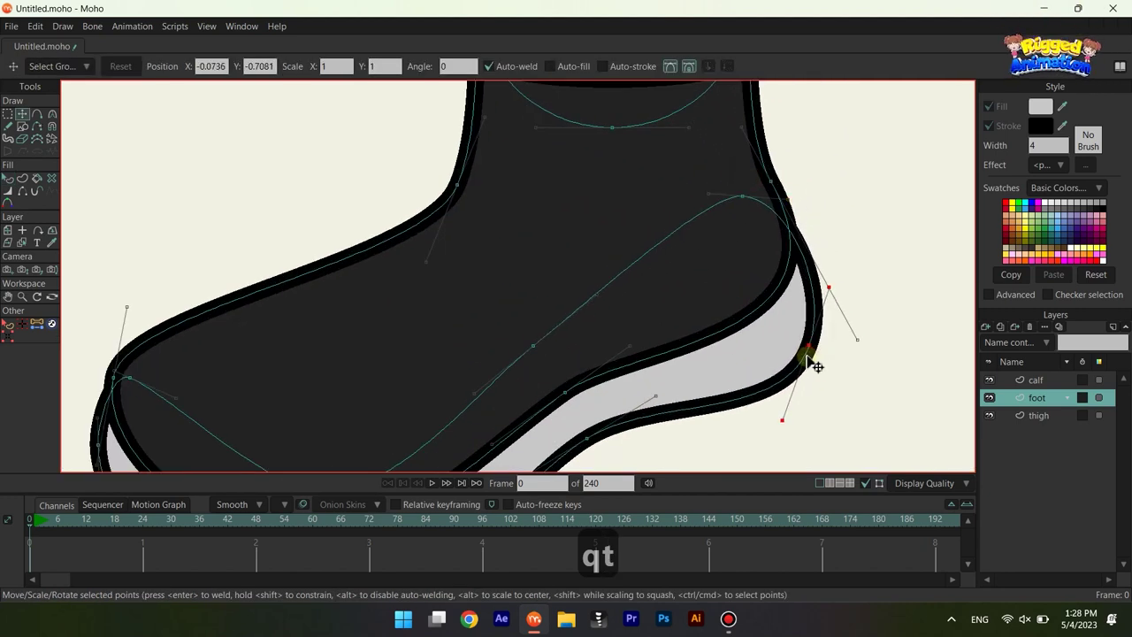
left_click_drag(746, 203, 761, 201)
key("q")
scroll(863, 268, "down", 5)
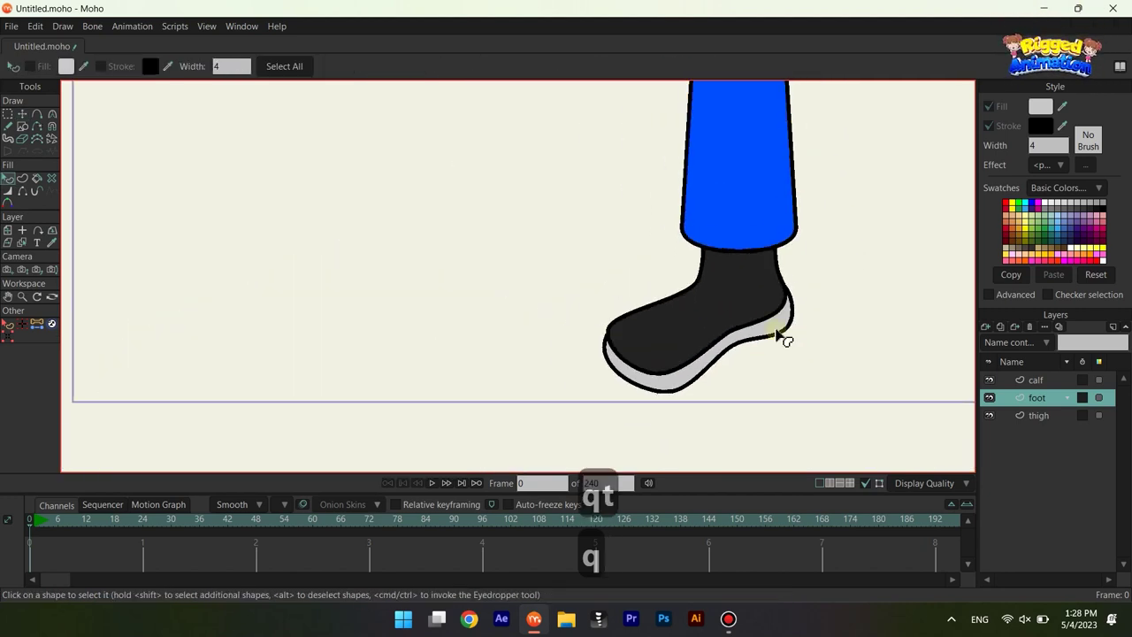
Step: Pull the sole's front points and handles inward so its curve follows the tip of the toe more closely
scroll(657, 392, "down", 2)
scroll(658, 394, "up", 2)
key("t")
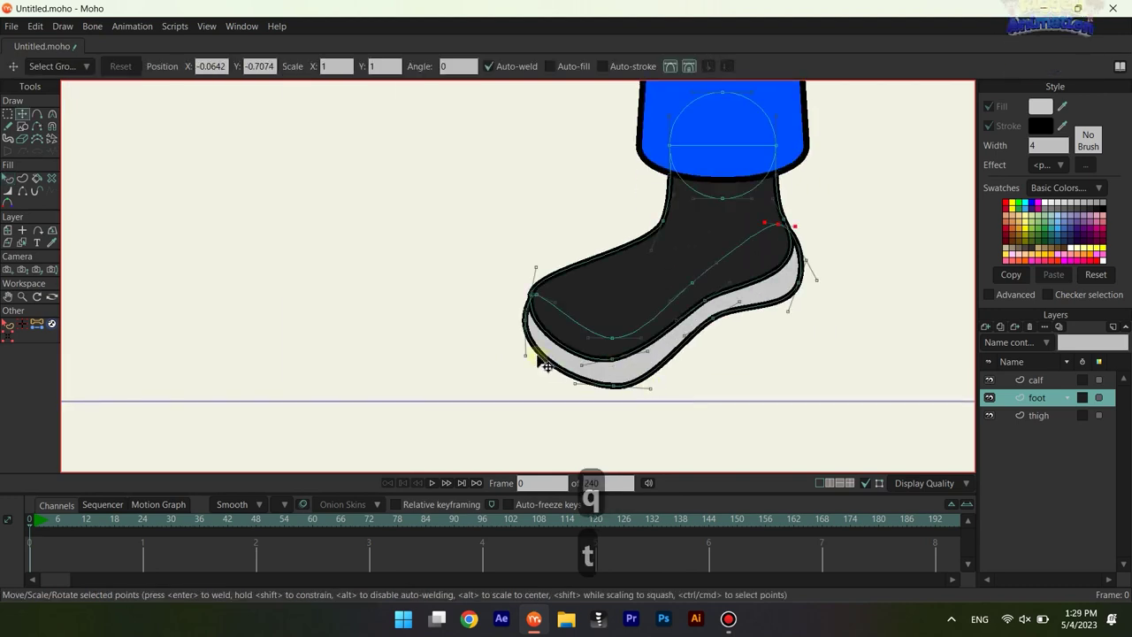
scroll(535, 352, "up", 3)
left_click_drag(526, 295, 507, 315)
key("ctrl+z")
left_click_drag(524, 363, 544, 362)
left_click_drag(529, 291, 539, 300)
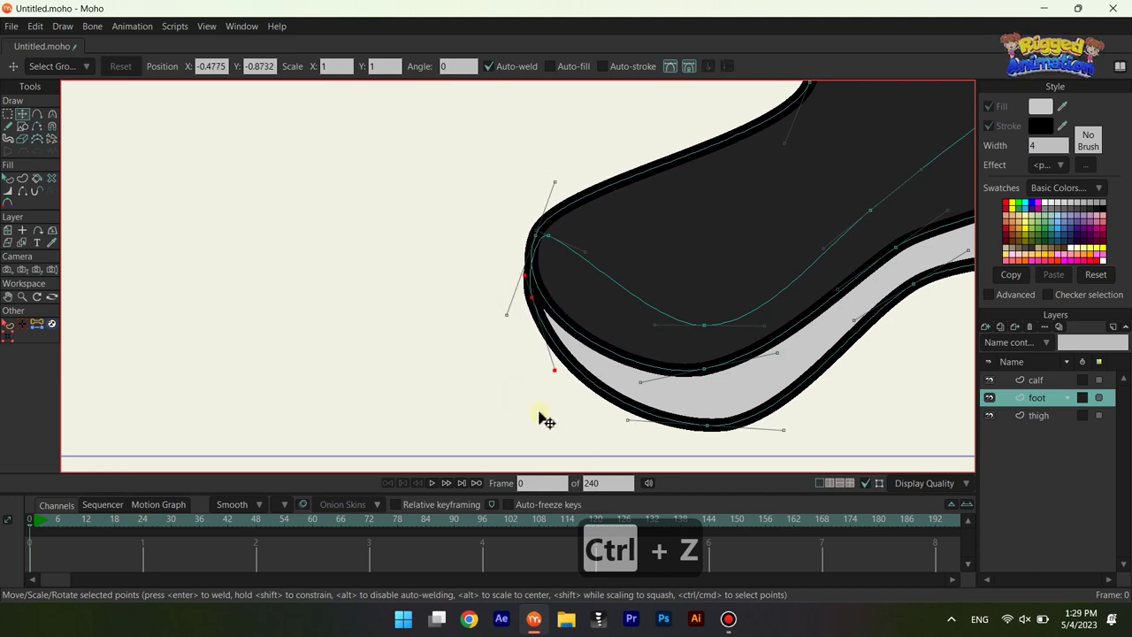
Step: Fine-tune the sole's toe points so its front edge merges smoothly with the foot's outline
key("q")
scroll(551, 366, "down", 4)
key("t")
scroll(542, 327, "up", 4)
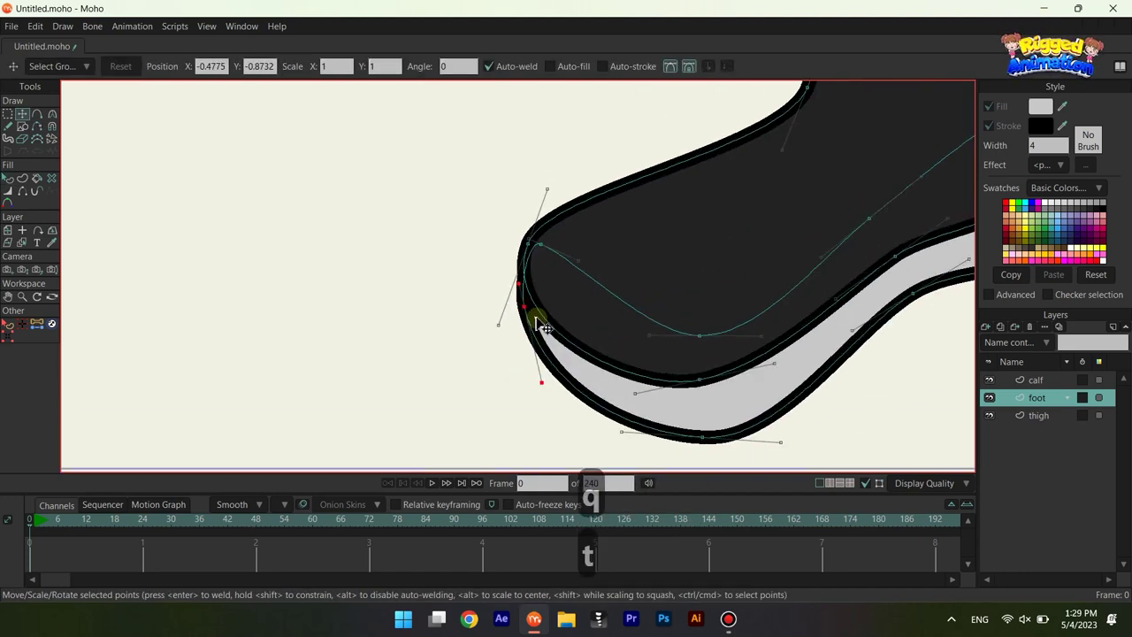
left_click_drag(536, 319, 527, 312)
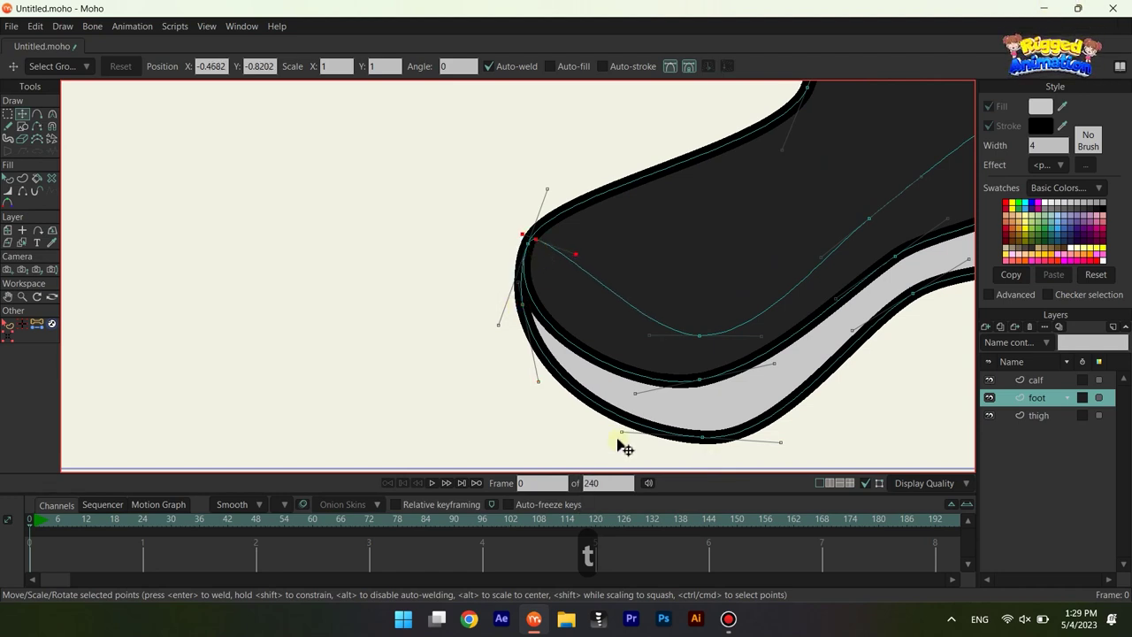
left_click_drag(617, 440, 612, 451)
key("q")
scroll(660, 391, "down", 4)
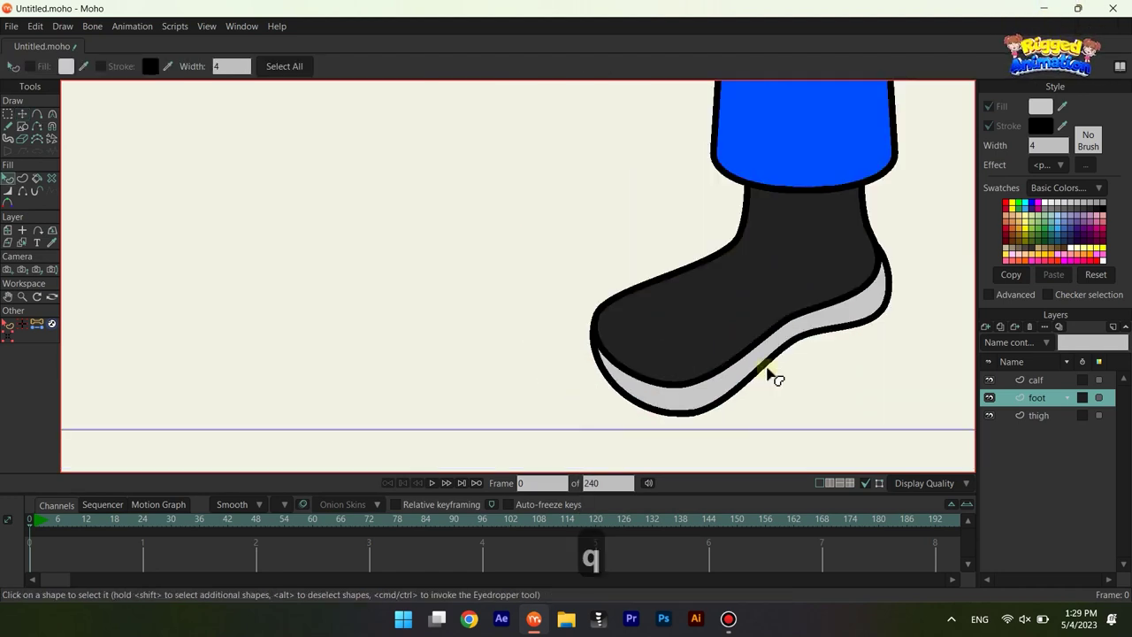
scroll(767, 372, "down", 10)
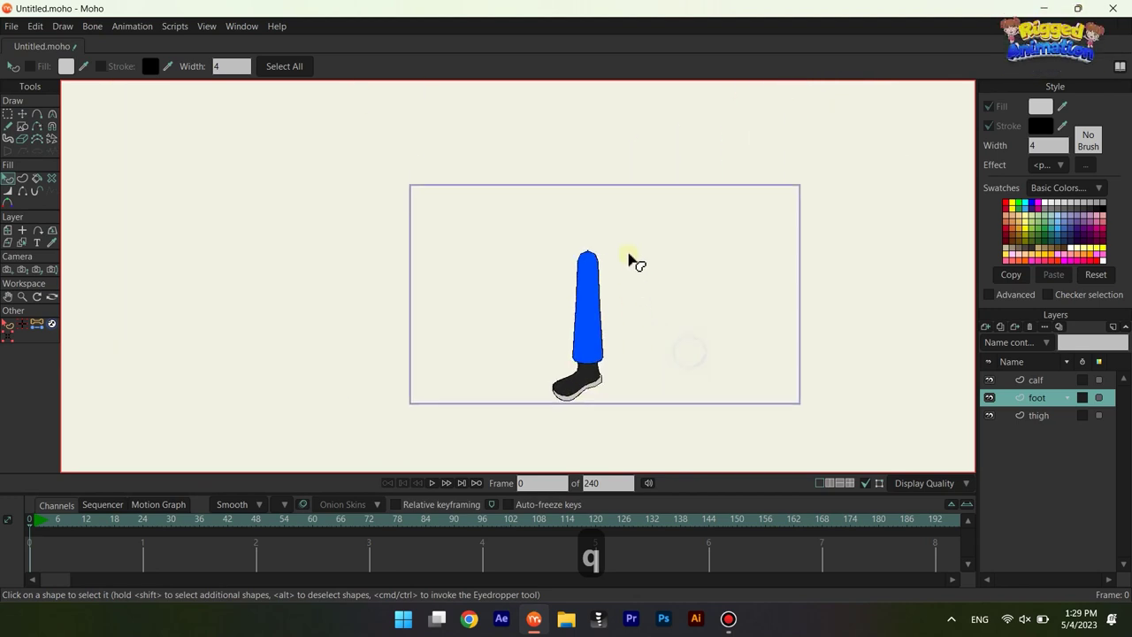
scroll(659, 320, "up", 8)
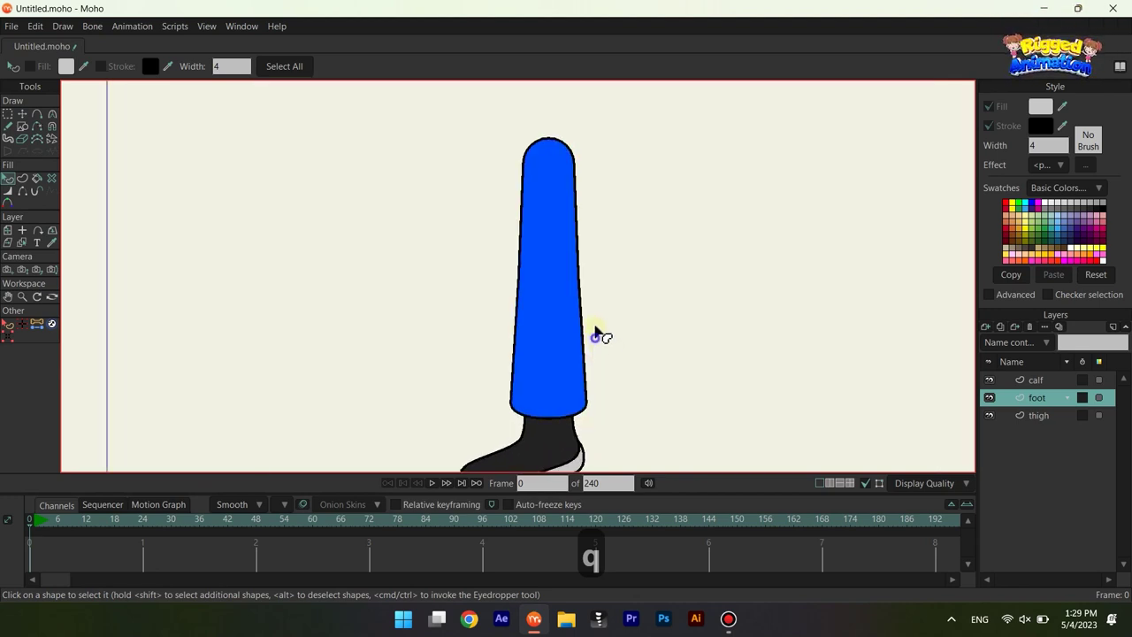
key("g")
key("w")
key("q")
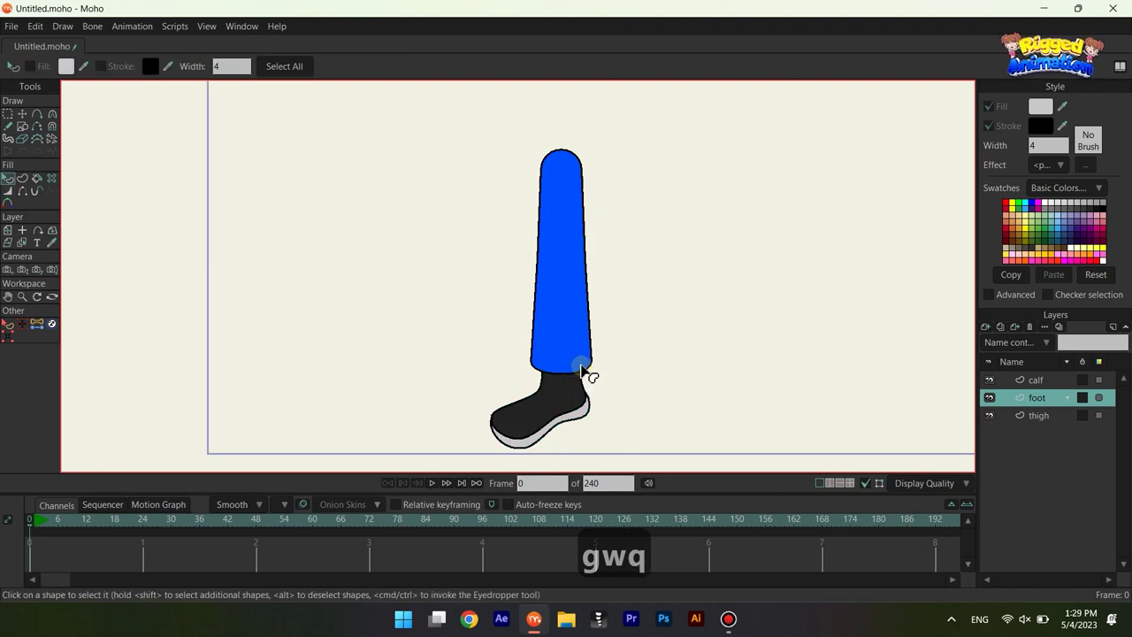
Step: Select all points of the foot and sole and move them up so the ankle circle's base meets the calf's lower edge
key("g")
left_click_drag(560, 366, 576, 284)
left_click_drag(693, 410, 693, 409)
scroll(611, 328, "up", 5)
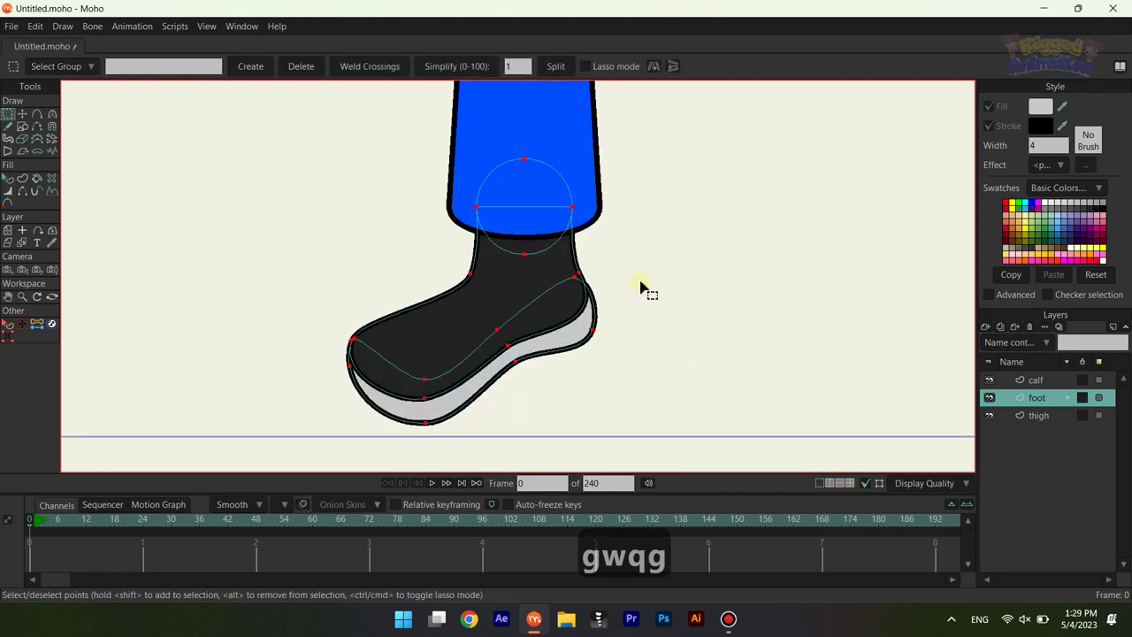
left_click_drag(647, 289, 747, 471)
key("t")
left_click_drag(649, 388, 667, 224)
left_click_drag(656, 316, 655, 300)
scroll(651, 286, "up", 5)
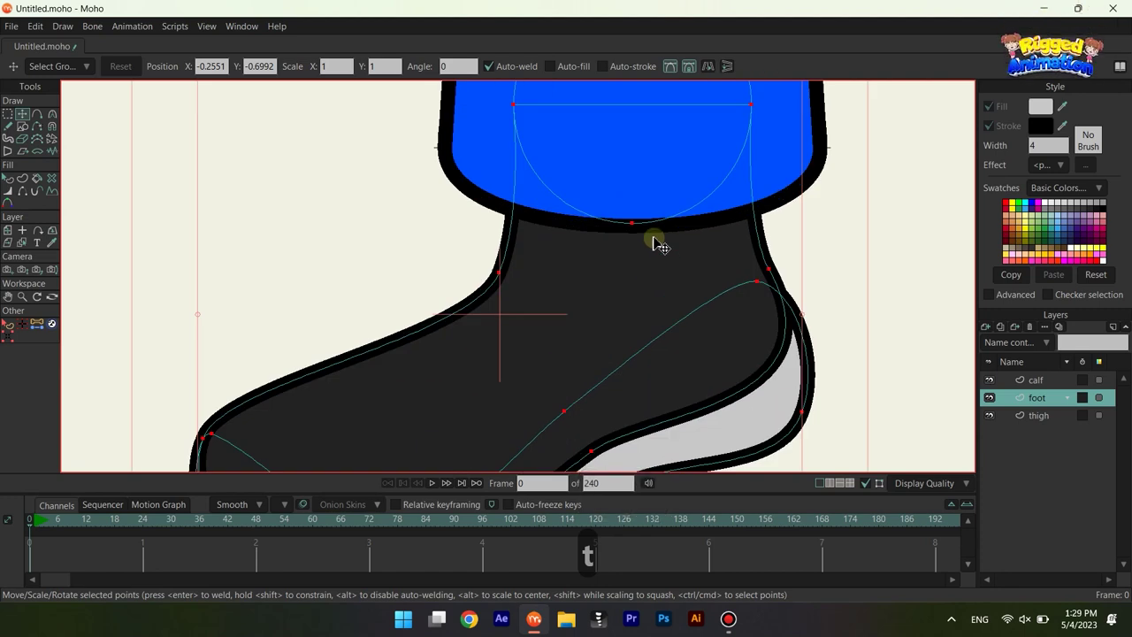
key("q")
scroll(651, 284, "down", 5)
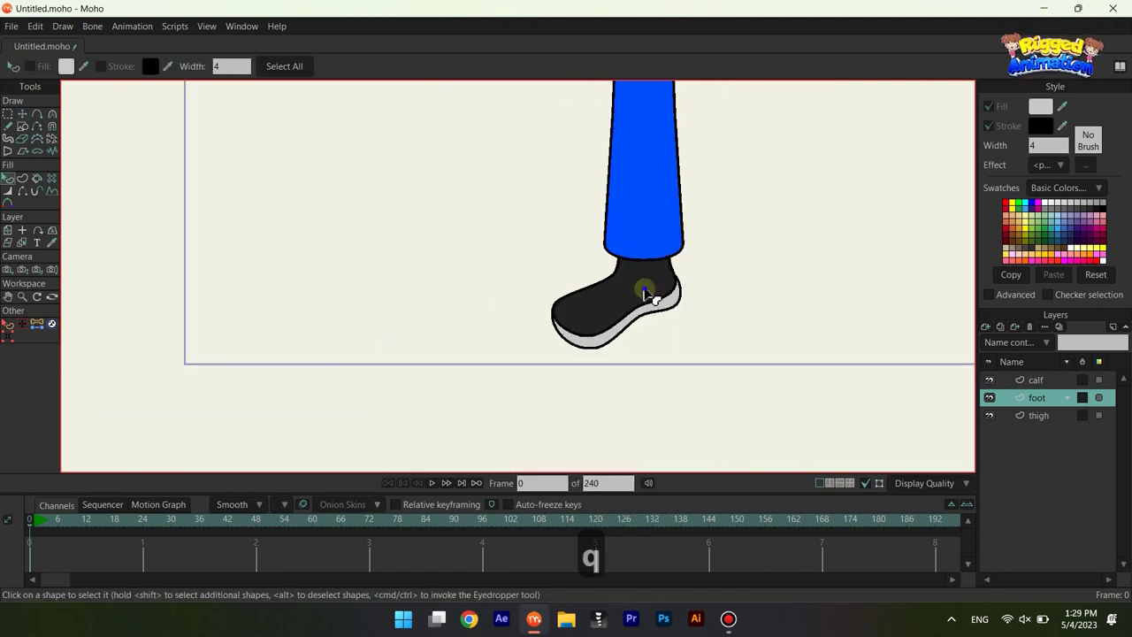
scroll(628, 403, "down", 3)
scroll(619, 416, "up", 4)
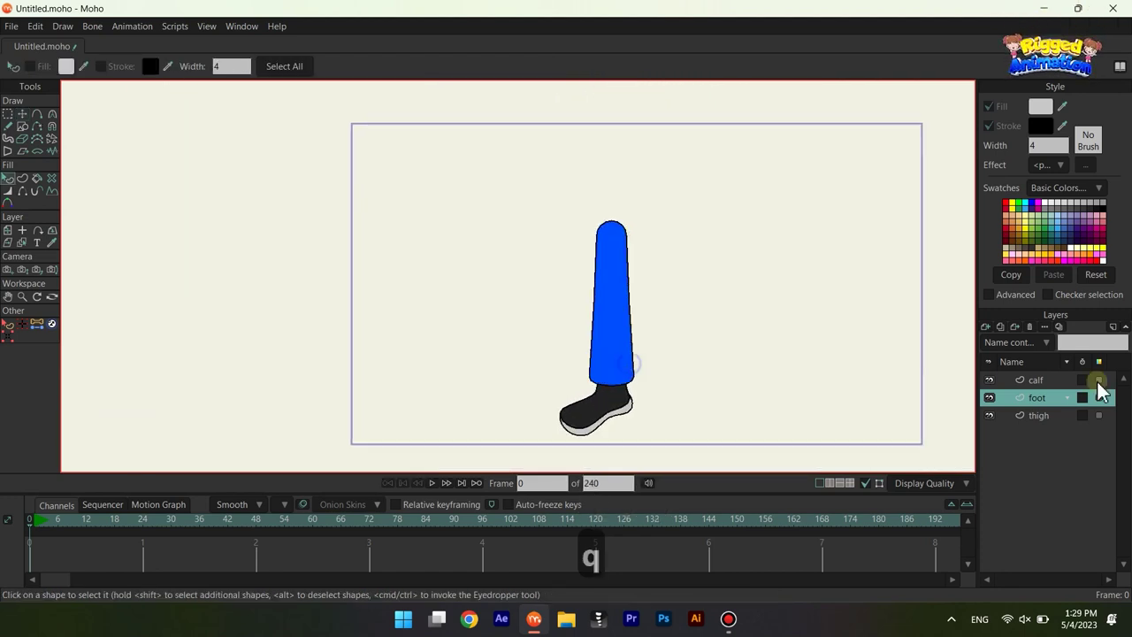
Step: Group the calf, foot and thigh layers into a group named "leg l" and collapse it
left_click(1051, 423, "shift")
right_click(1050, 381)
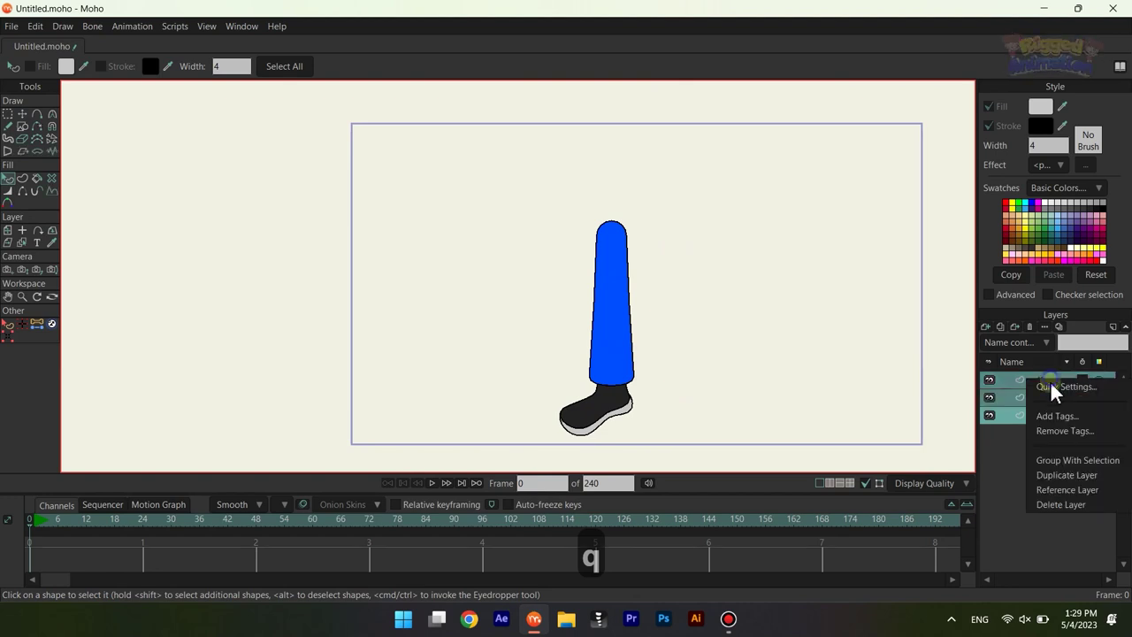
left_click(1072, 459)
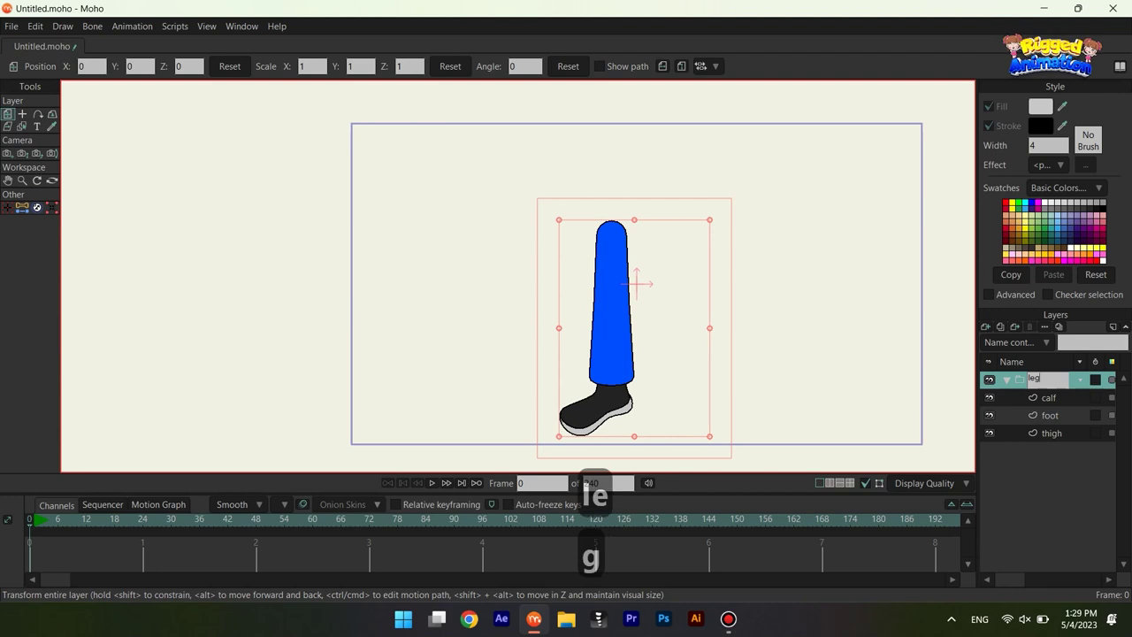
key("Return")
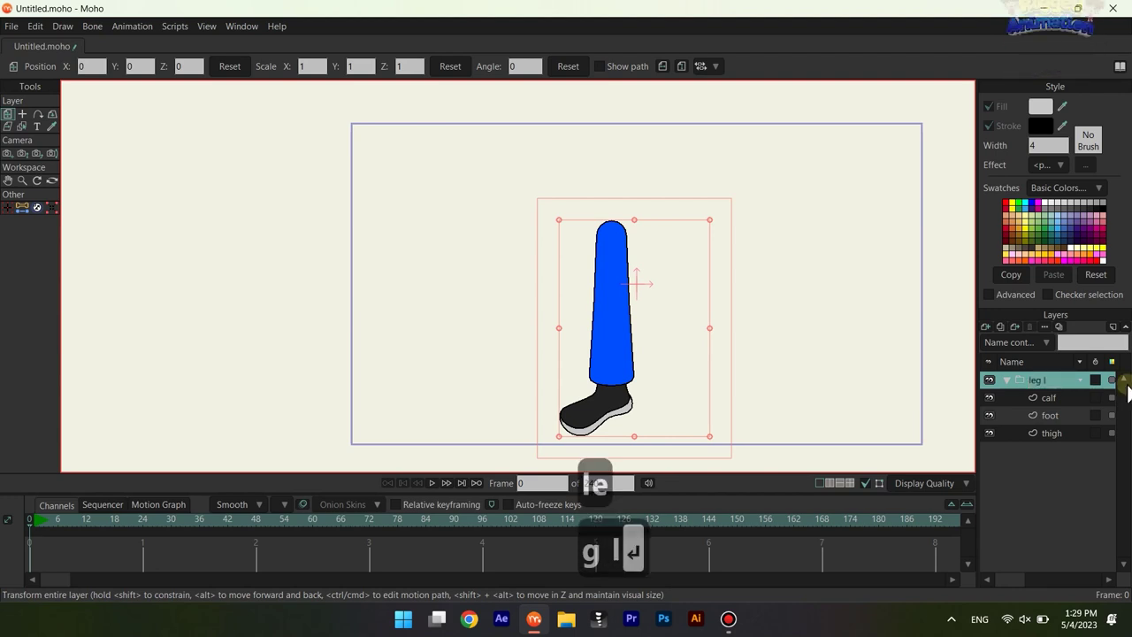
left_click(1006, 380)
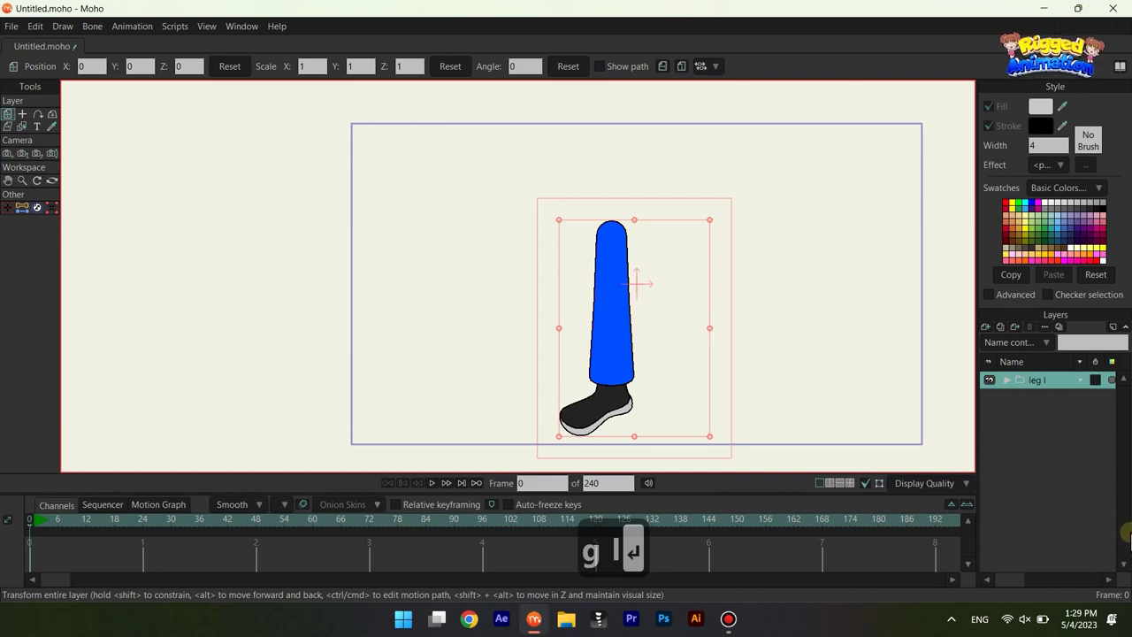
Step: Duplicate the "leg l" group and rename the copy "leg r"
left_click(1000, 326)
double_click(1041, 378)
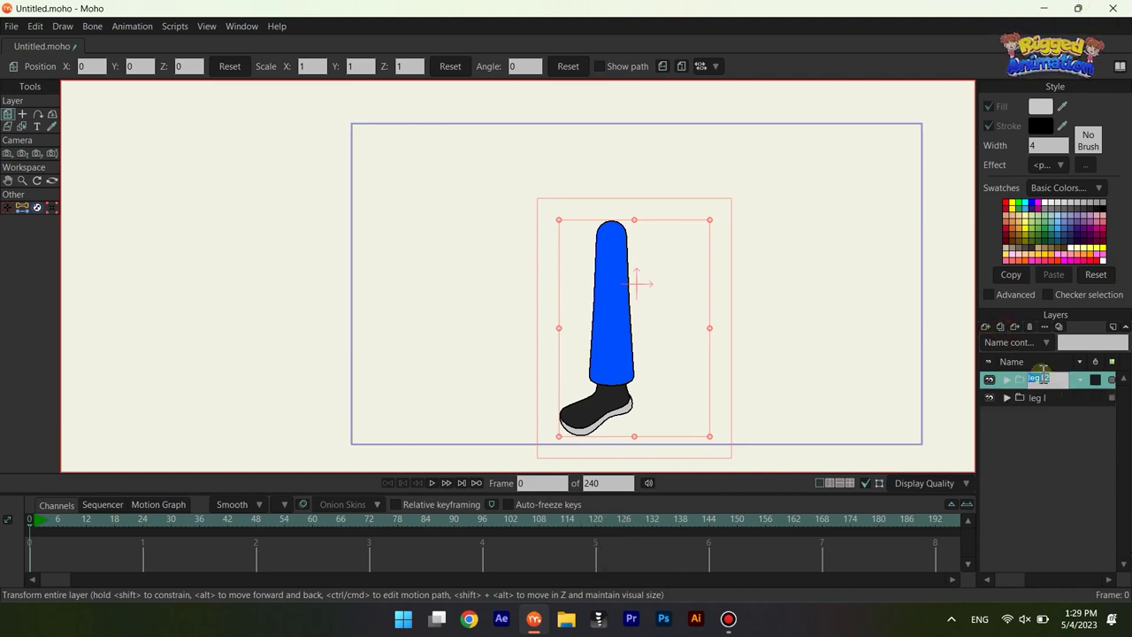
type("leg r")
key("Return")
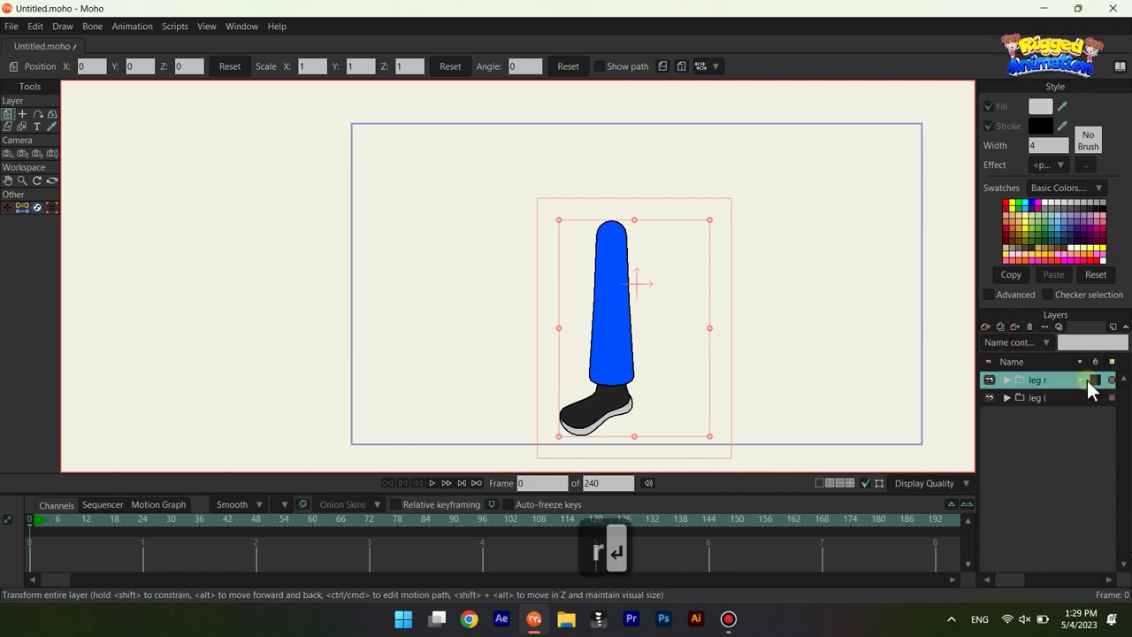
Step: Flip the "leg r" group horizontally to mirror it beside the original leg
key("m")
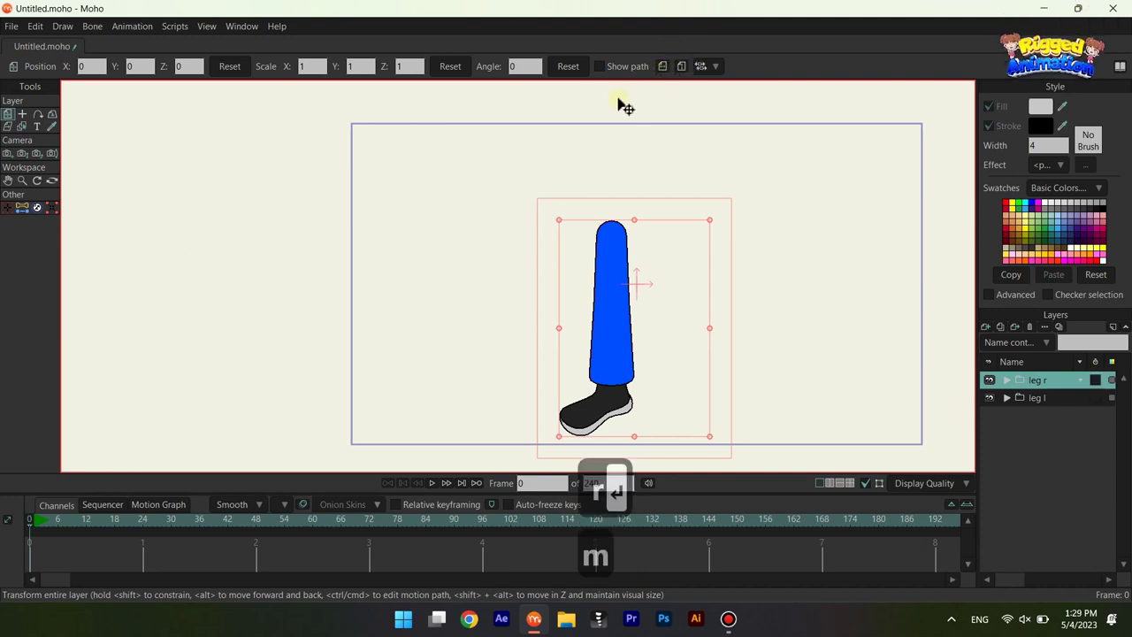
left_click(663, 68)
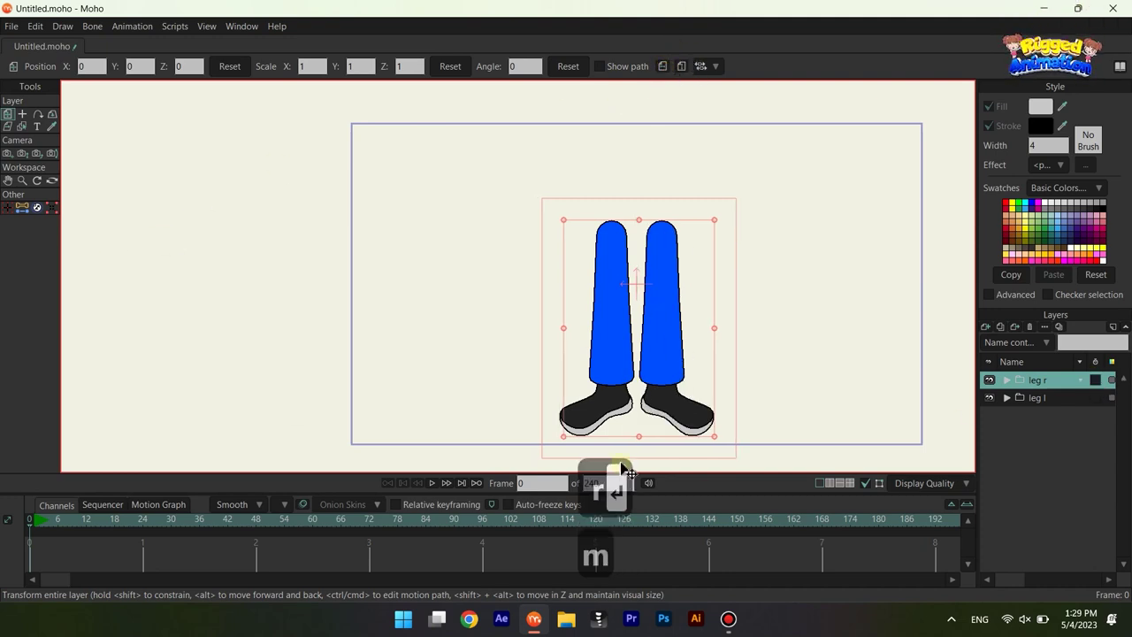
scroll(591, 333, "up", 3)
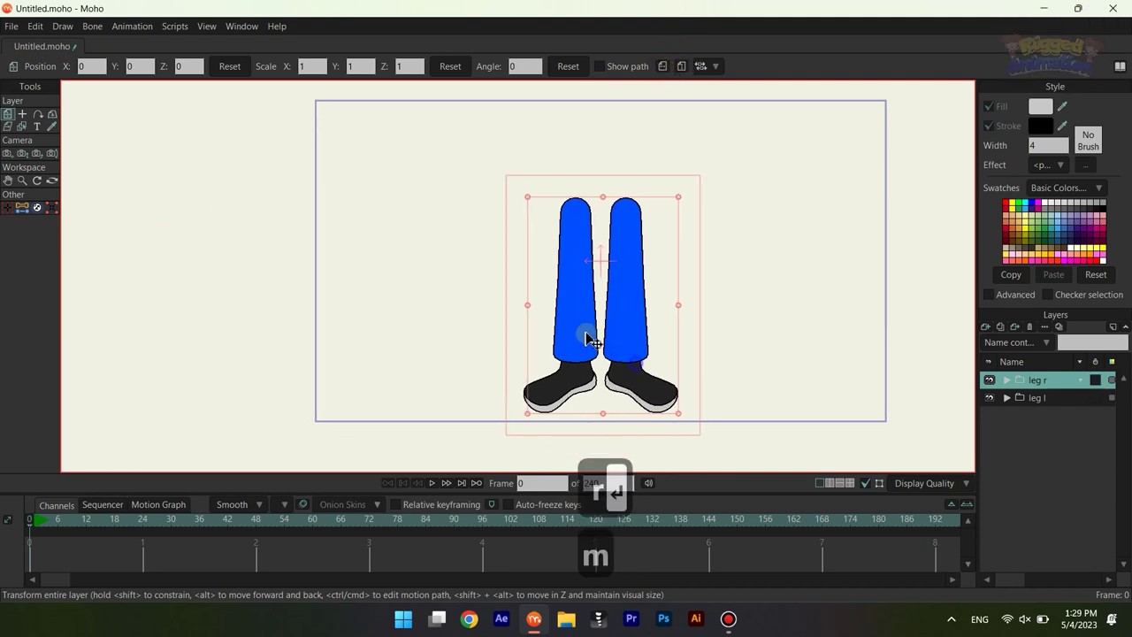
Step: Hide and show the "leg r" and "leg l" groups in turn to check which leg each one contains
left_click(989, 379)
left_click(989, 380)
left_click(990, 397)
left_click(990, 397)
scroll(536, 262, "down", 4)
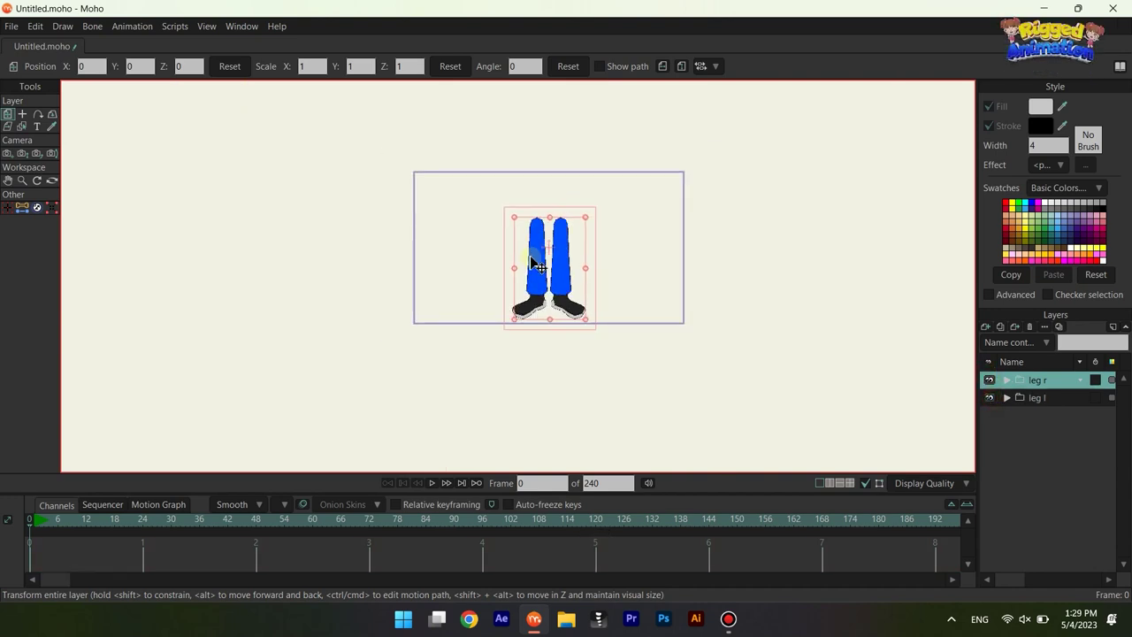
scroll(536, 262, "up", 5)
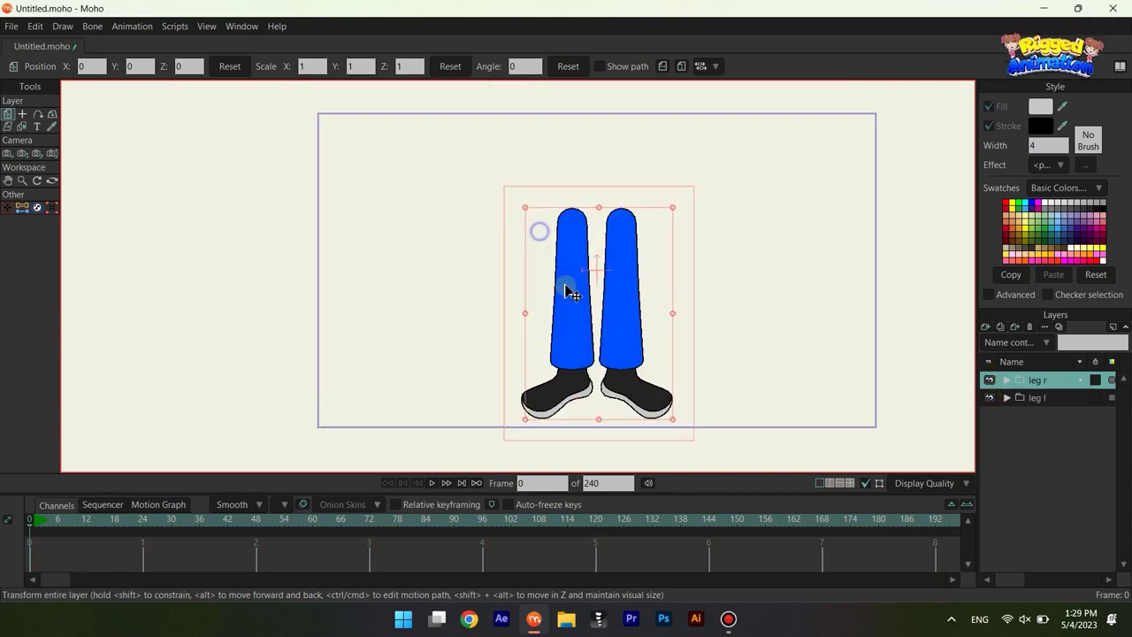
scroll(523, 183, "down", 2)
Step: Group the "leg r" and "leg l" groups together and name the new group "leg"
left_click(1049, 397, "ctrl")
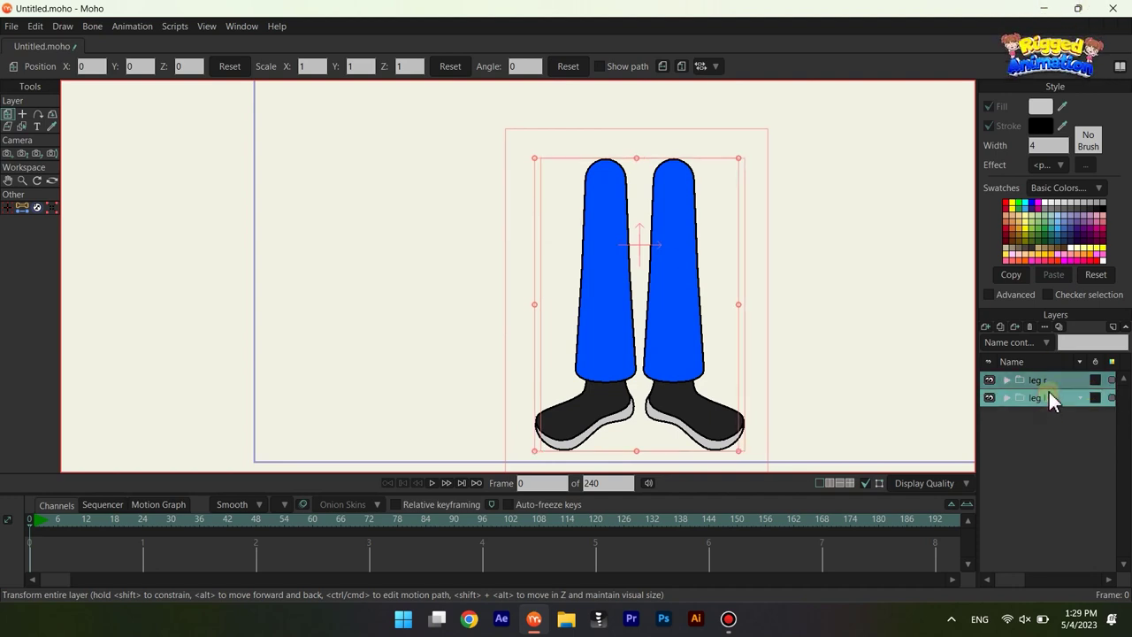
right_click(1050, 396)
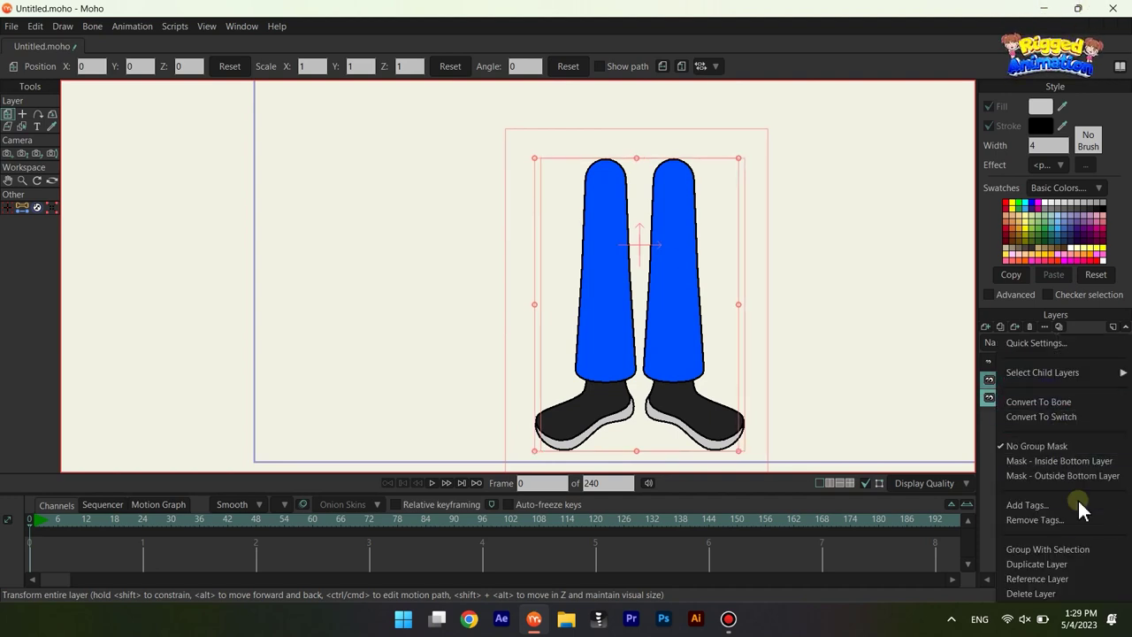
left_click(1074, 550)
left_click(1006, 380)
double_click(1044, 382)
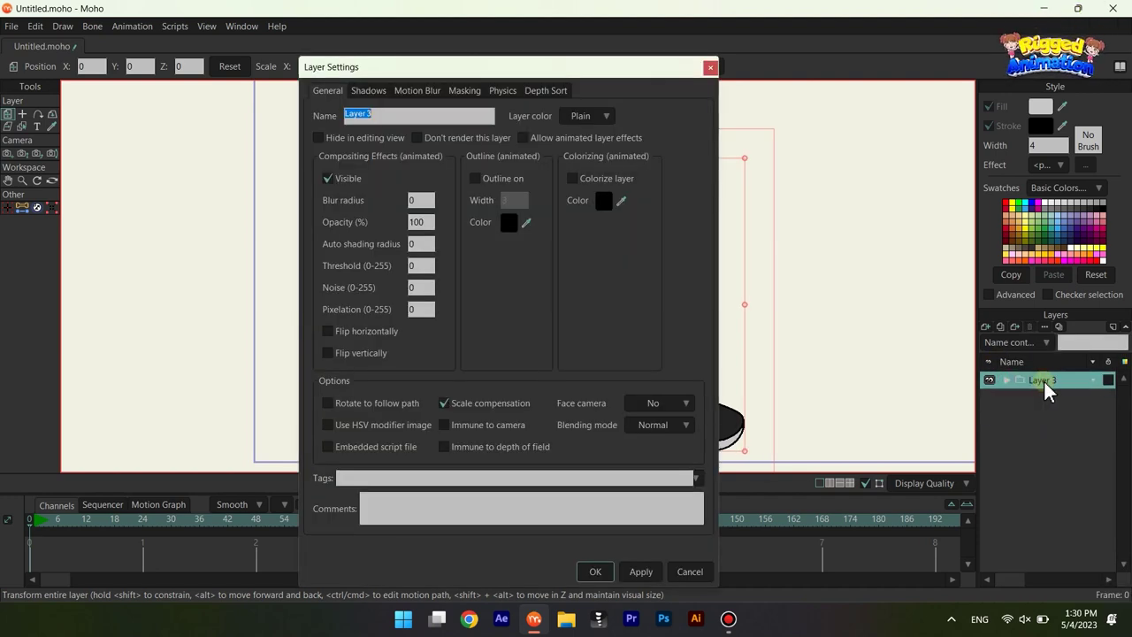
key("Return")
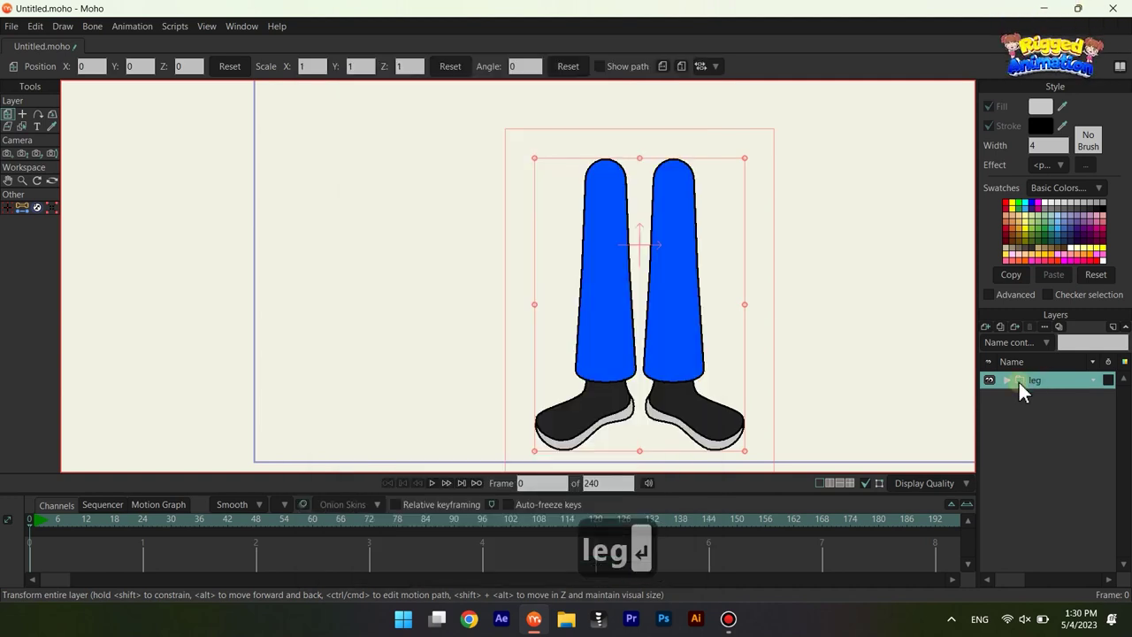
Step: Convert the "leg" group to a bone layer
right_click(1020, 382)
left_click(1066, 405)
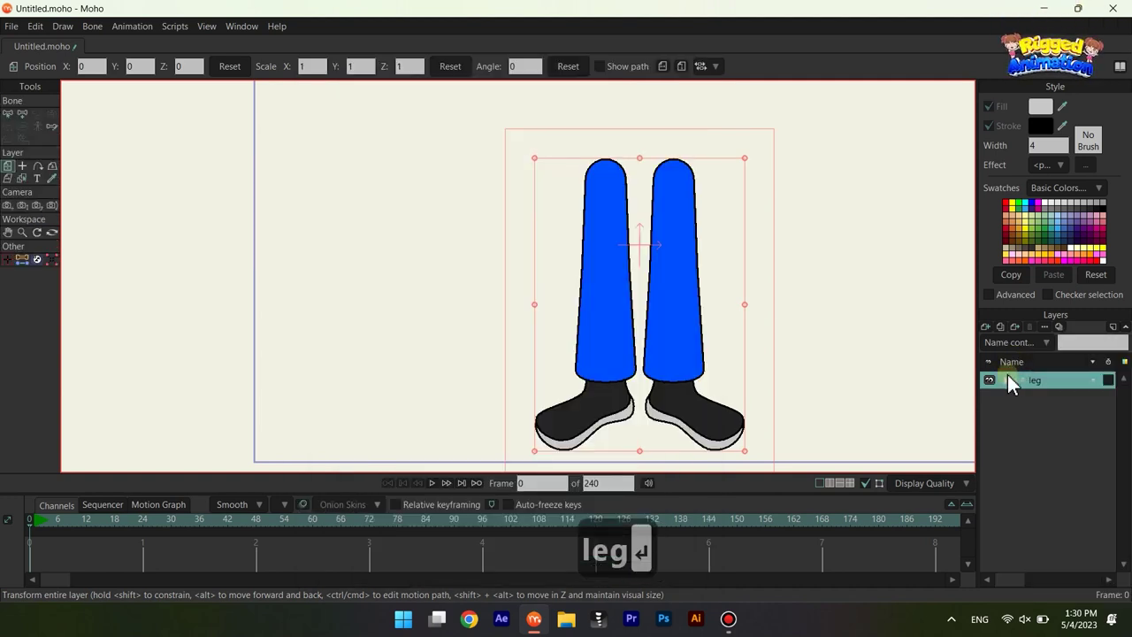
Step: In the "leg l" thigh layer, split the horizontal lines across the hip and knee circles to add a centre point on each
left_click(1020, 415)
left_click(1061, 434)
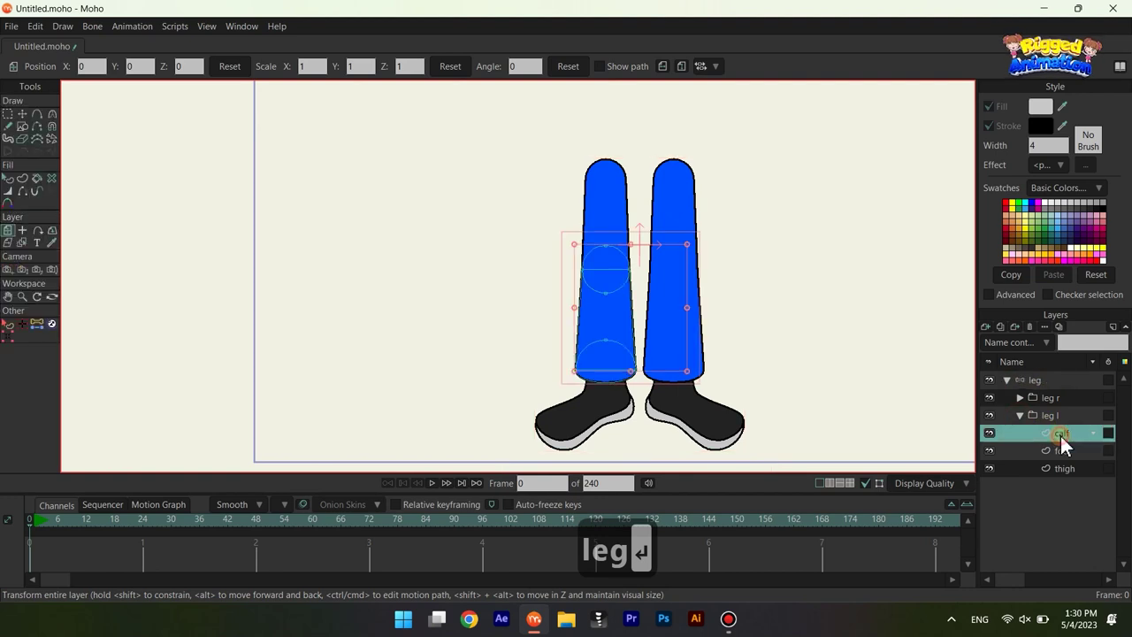
left_click(1059, 451)
left_click(1070, 468)
scroll(581, 253, "up", 5)
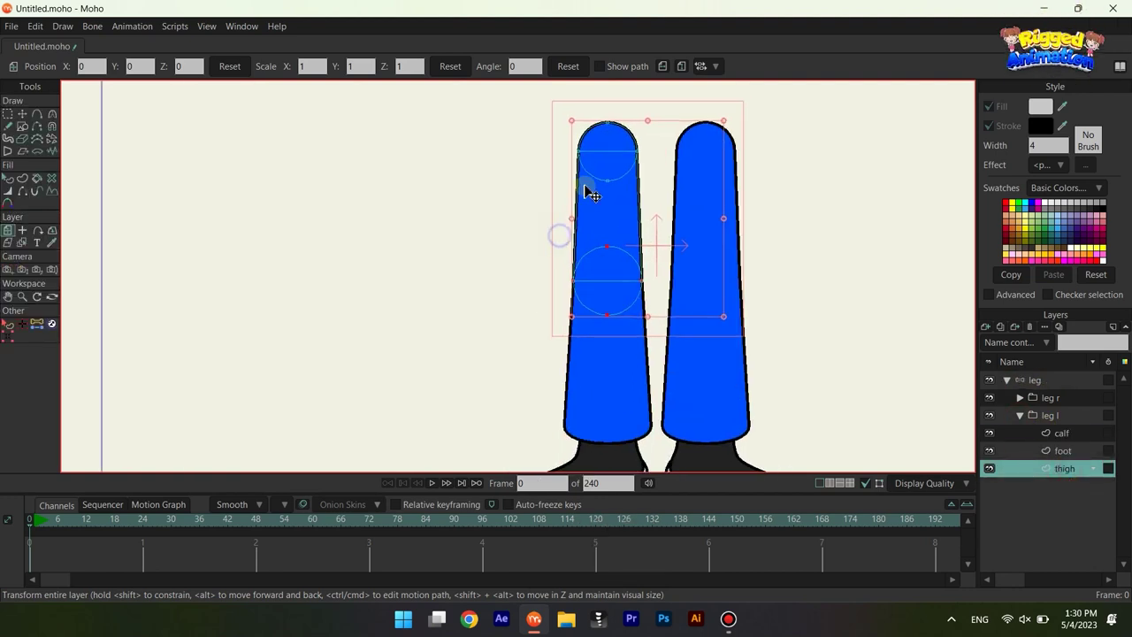
key("g")
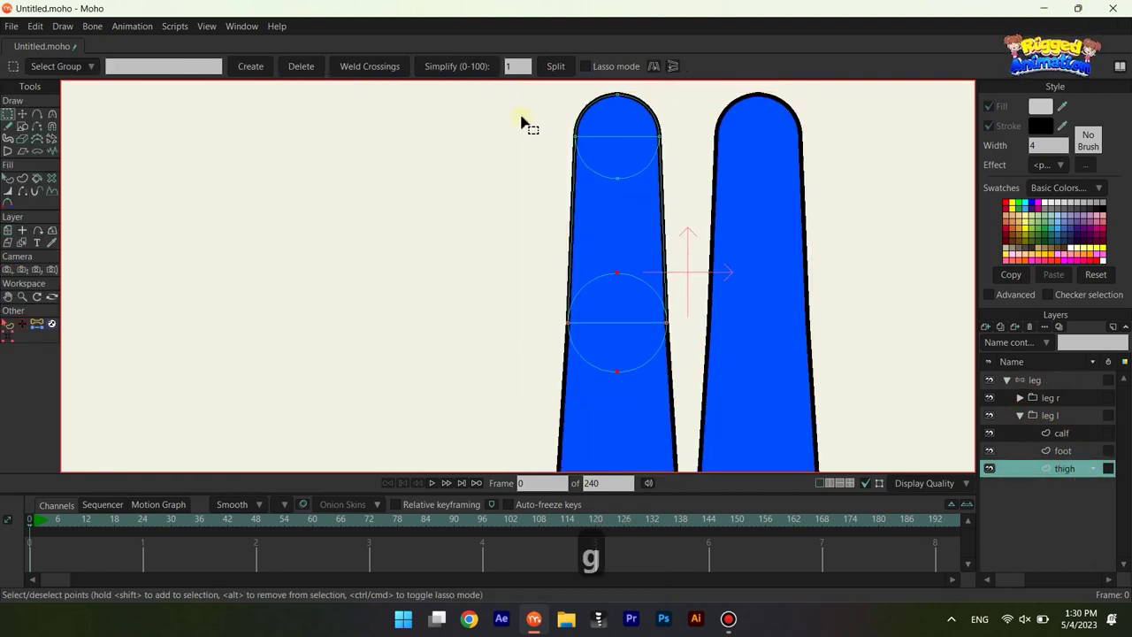
scroll(522, 122, "down", 2)
key("f")
scroll(603, 189, "up", 3)
left_click_drag(603, 190, 569, 274)
key("g")
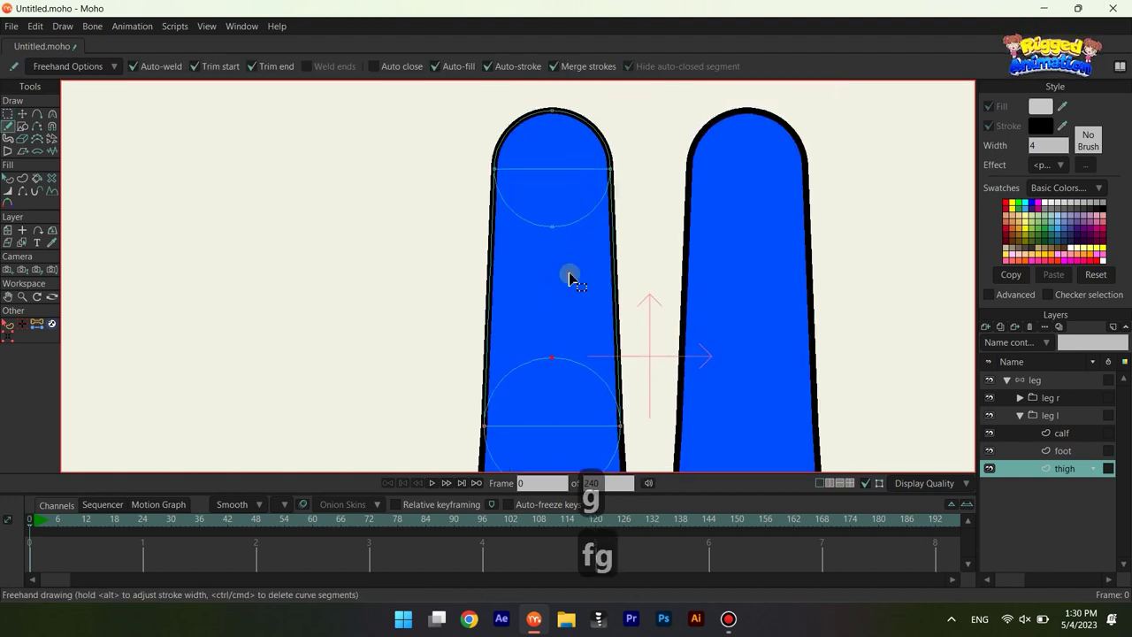
left_click(555, 66)
Step: Create the thigh bone in the "leg" layer from the hip centre (-0.1568, 0.3015) to the knee centre (-0.1568, -0.1123)
left_click(450, 68)
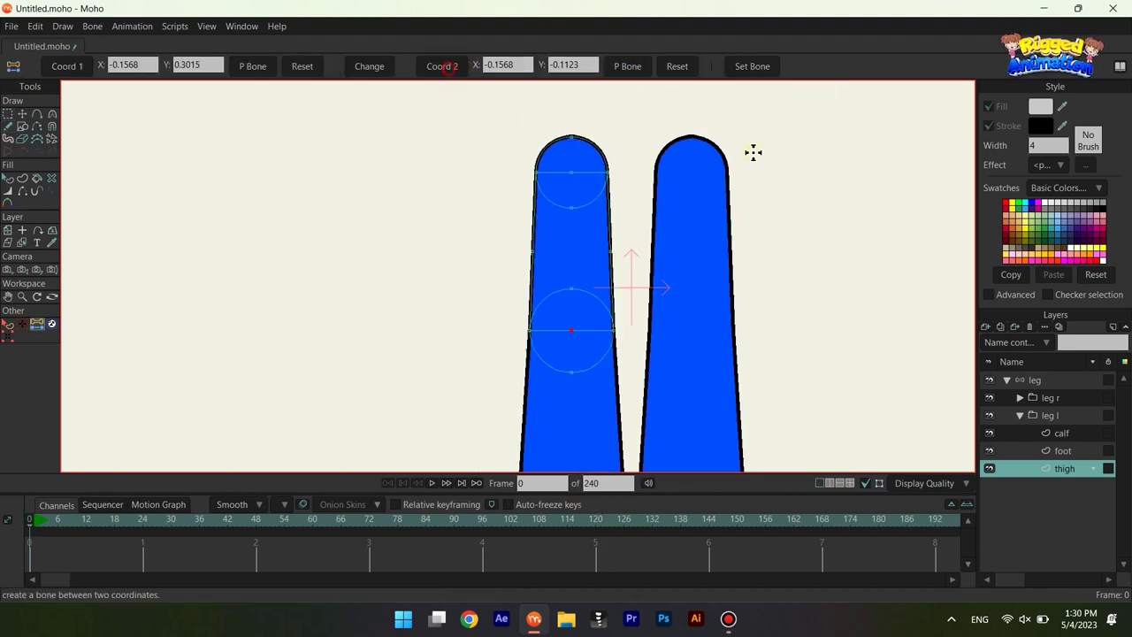
left_click(1042, 381)
left_click(754, 68)
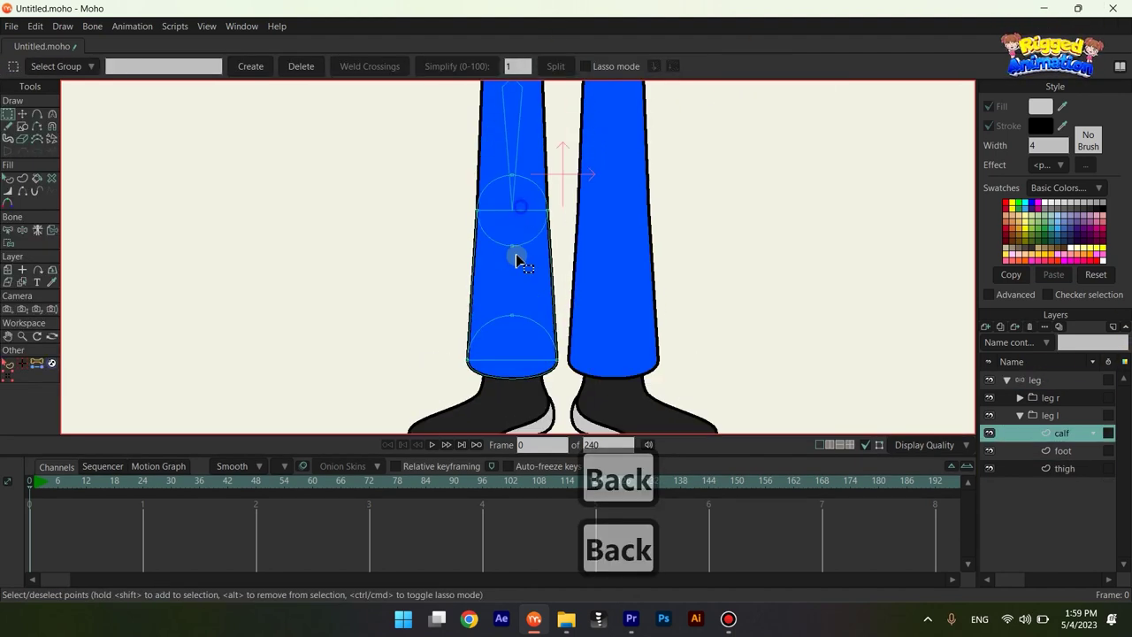
Step: Set the knee centre point of the "leg l" calf as the bone's first coordinate (X -0.1568, Y -0.1123)
scroll(499, 296, "down", 2)
scroll(519, 242, "up", 3)
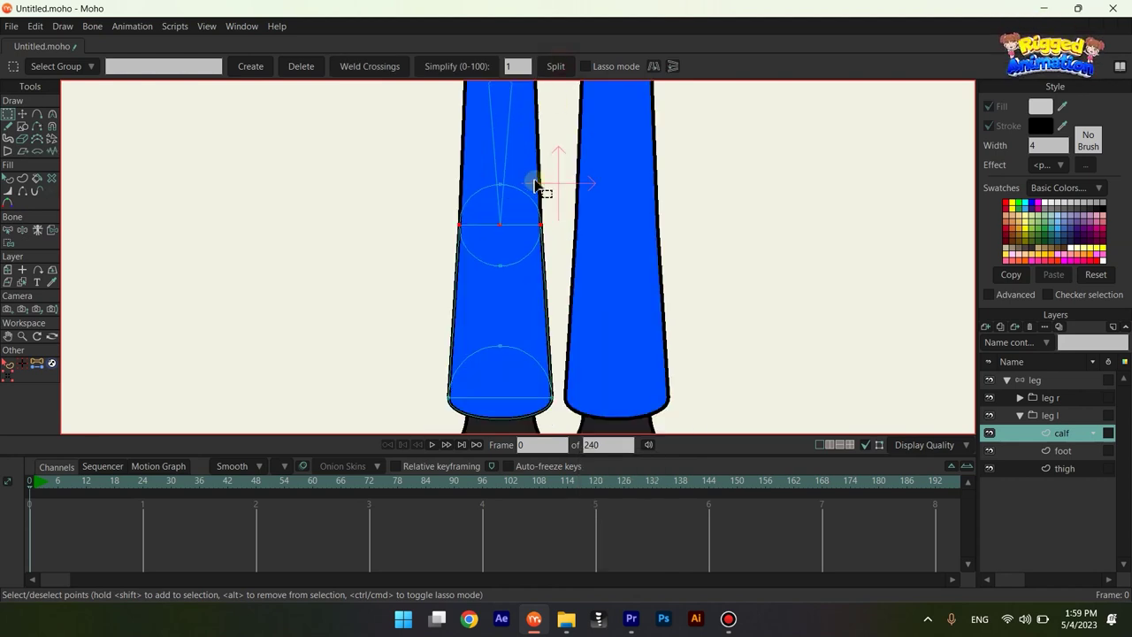
left_click_drag(489, 220, 504, 228)
left_click(36, 365)
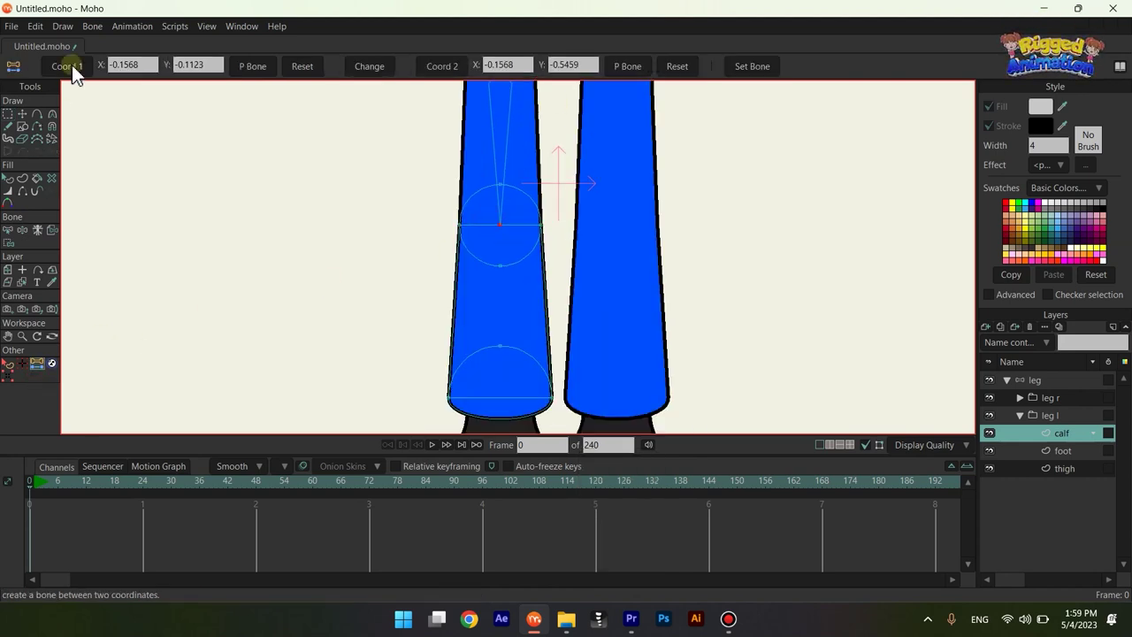
scroll(603, 238, "down", 1)
left_click(713, 69)
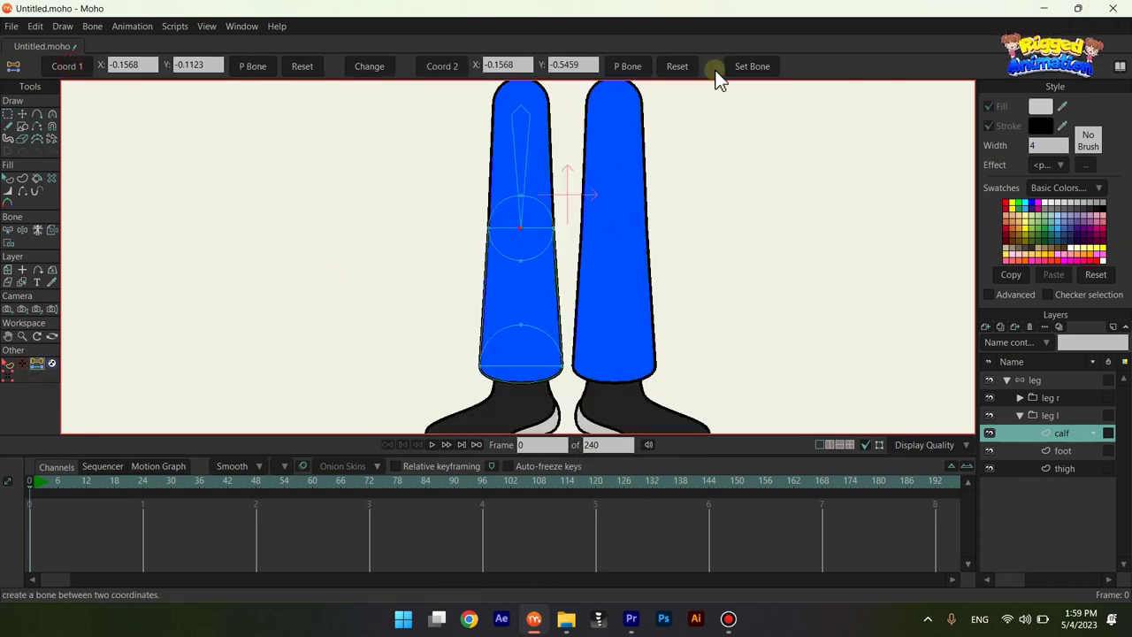
Step: Split the line across the ankle circle in the "leg l" foot layer to add a centre point
scroll(538, 326, "up", 2)
right_click(540, 335, "alt")
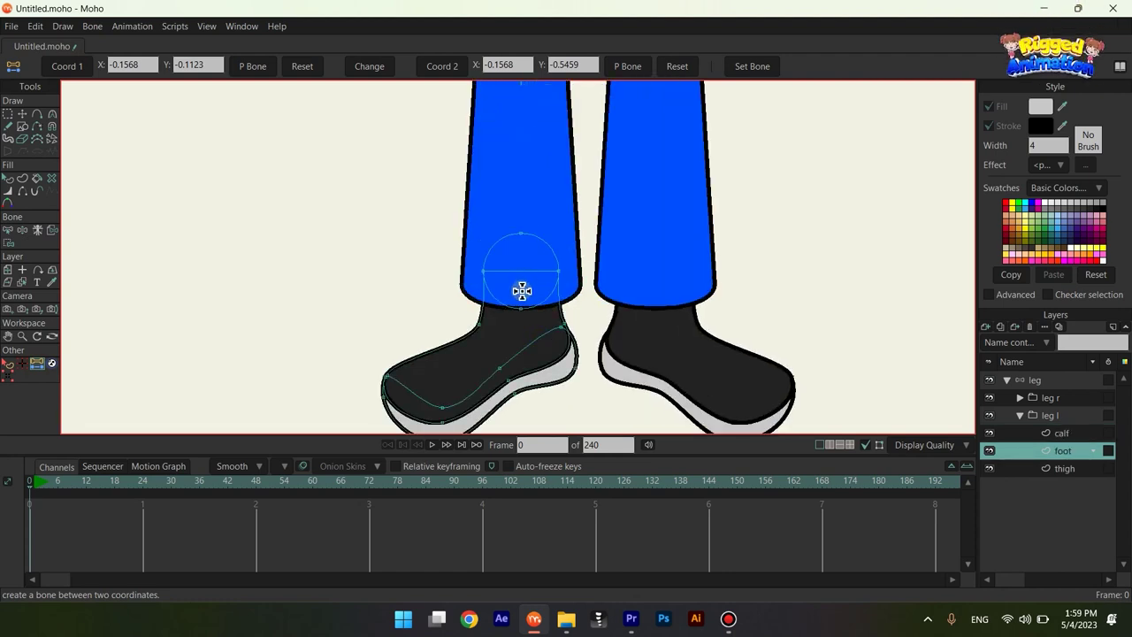
key("g")
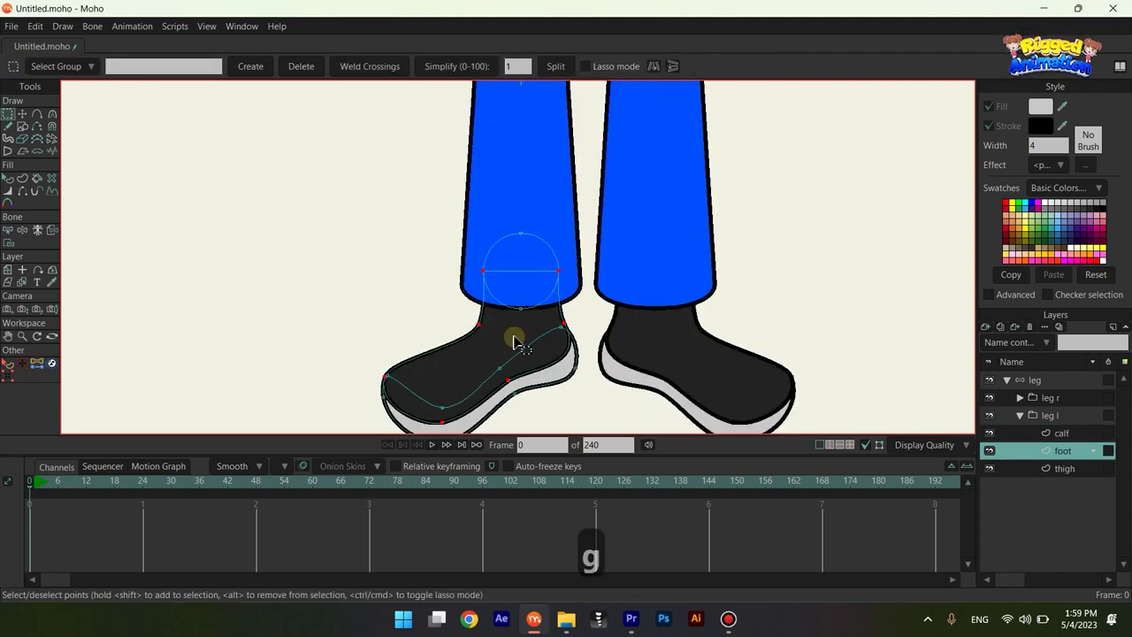
left_click_drag(358, 321, 661, 501)
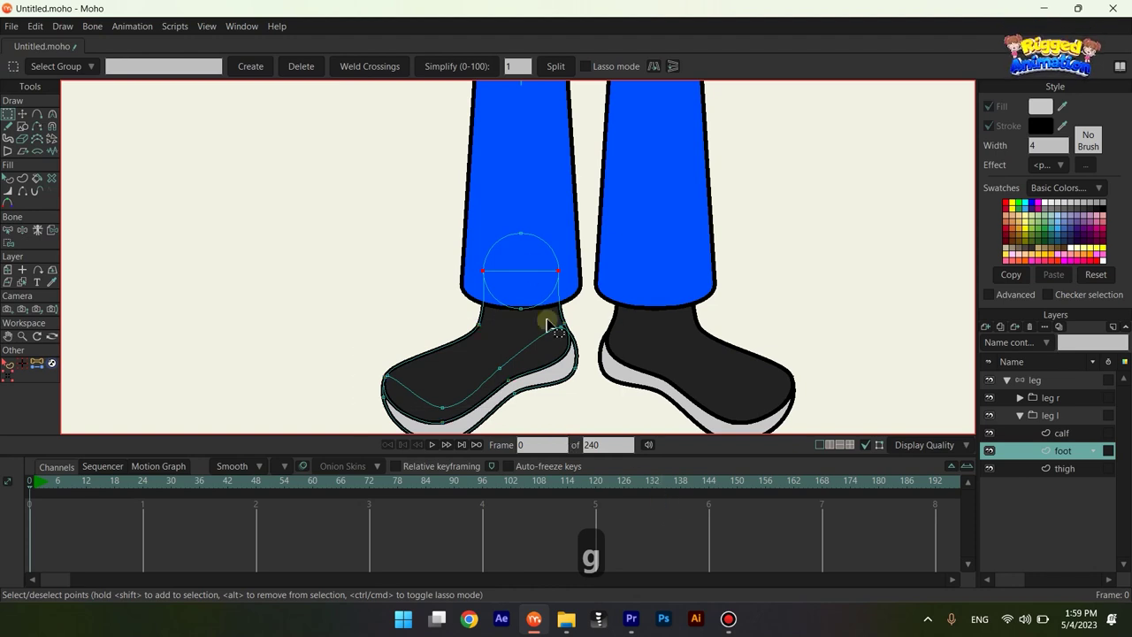
left_click(556, 67)
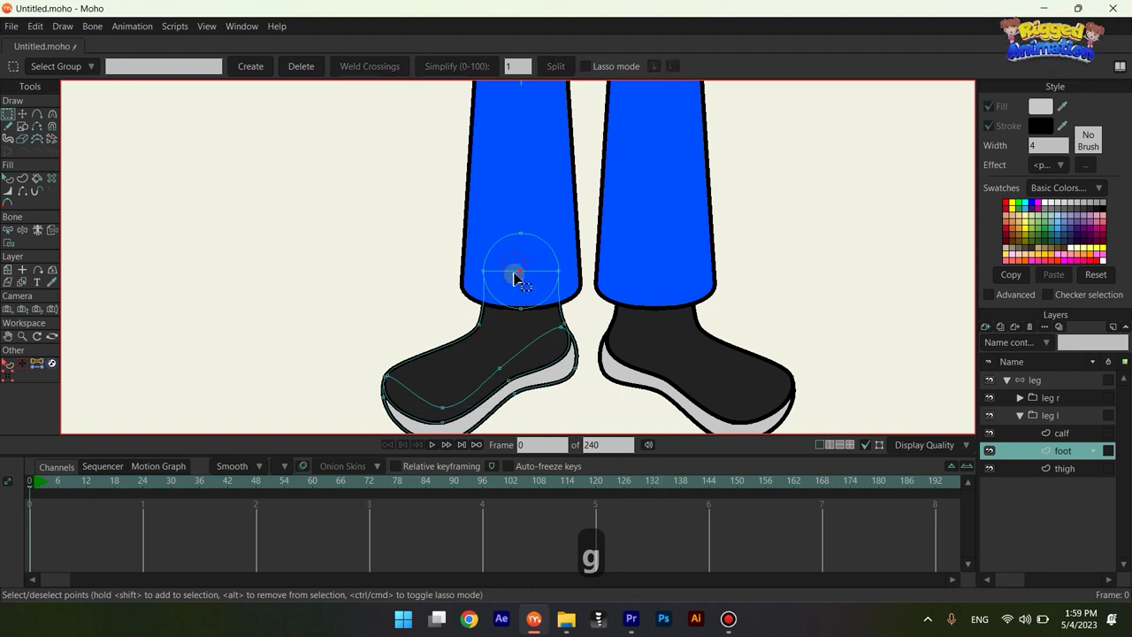
Step: Set the ankle centre as the second coordinate (X -0.1568, Y -0.5459) and create the calf bone in the "leg" layer
left_click(36, 363)
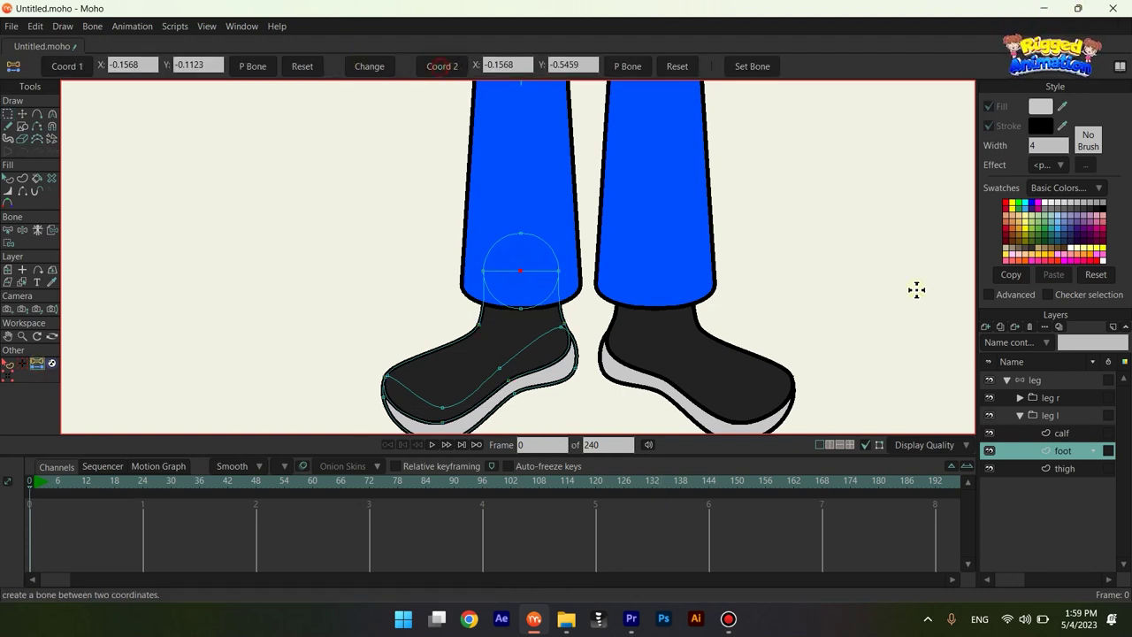
left_click(1049, 379)
left_click(759, 73)
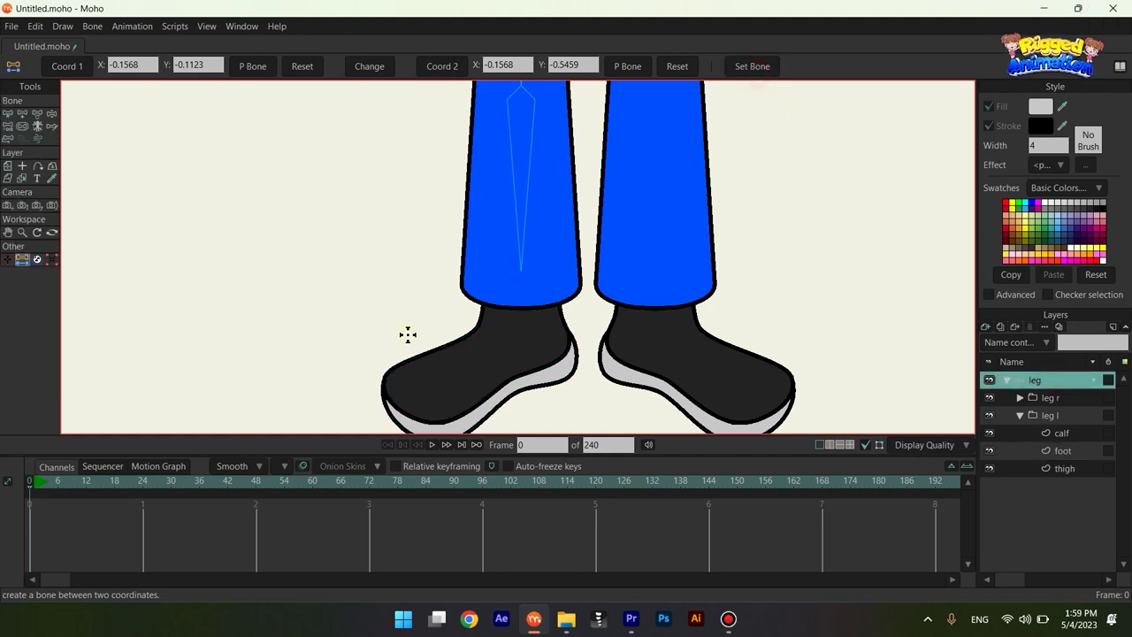
Step: Add two chained foot bones to the calf bone, one from the ankle to the middle of the shoe and one to the toe
scroll(407, 334, "down", 2)
left_click_drag(487, 306, 579, 331)
key("b")
left_click(572, 320)
scroll(607, 221, "up", 3)
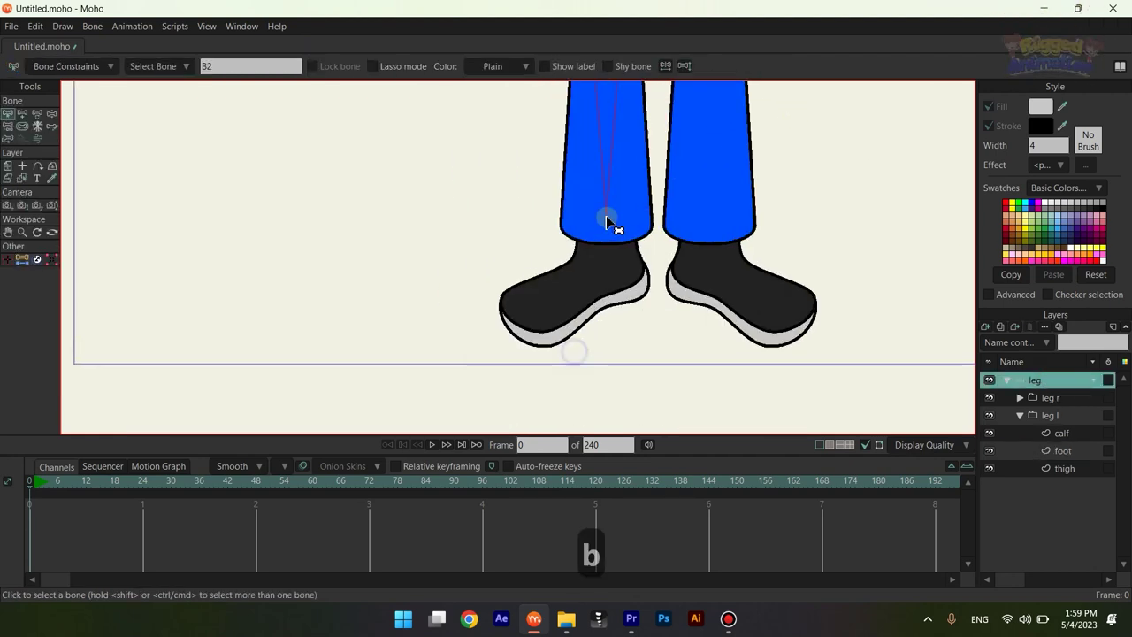
key("a")
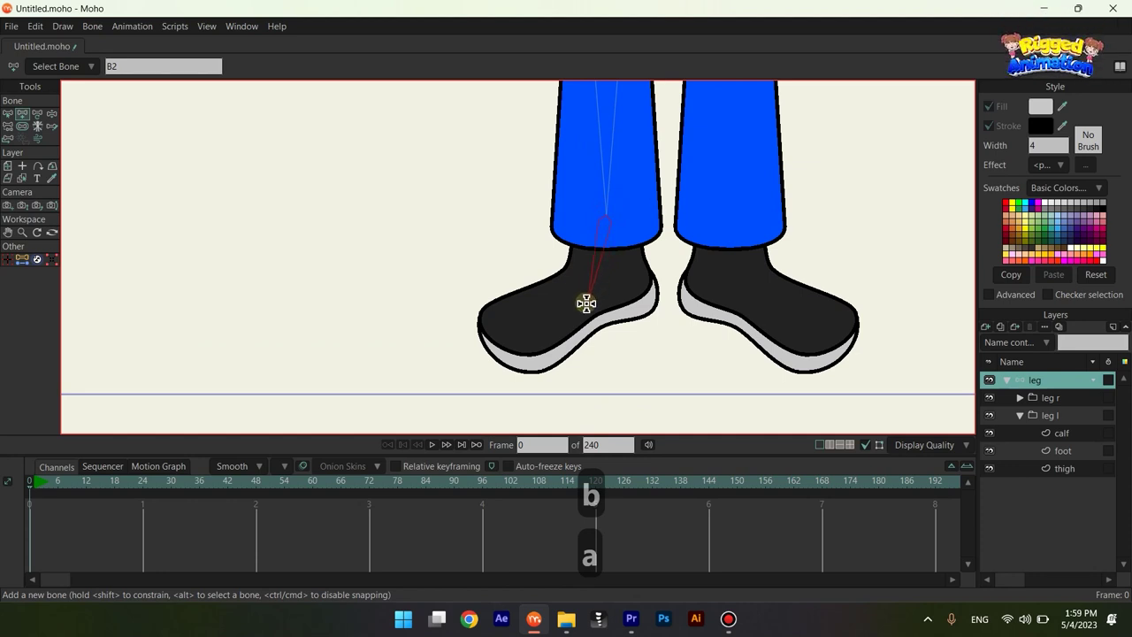
left_click_drag(586, 303, 514, 354)
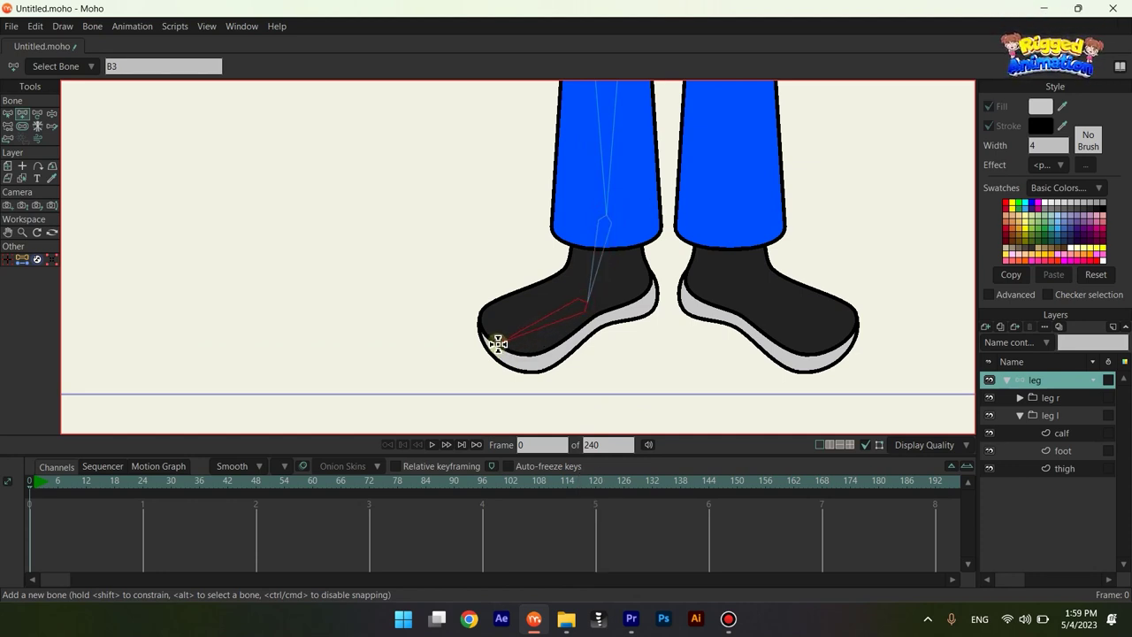
left_click(616, 280, "ctrl+alt")
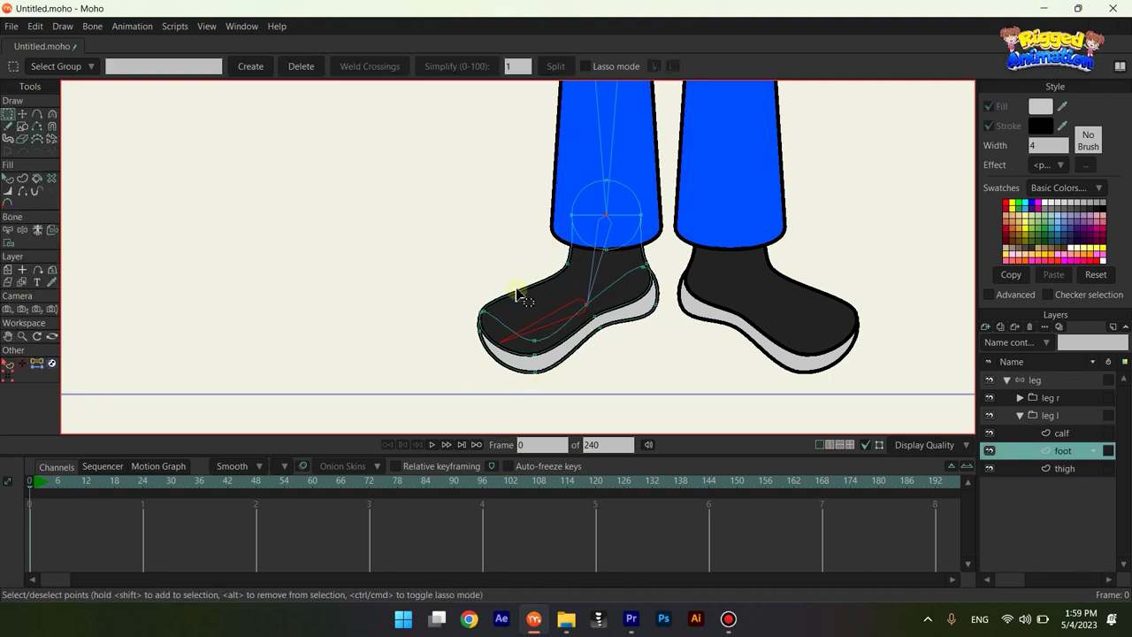
scroll(557, 292, "down", 3)
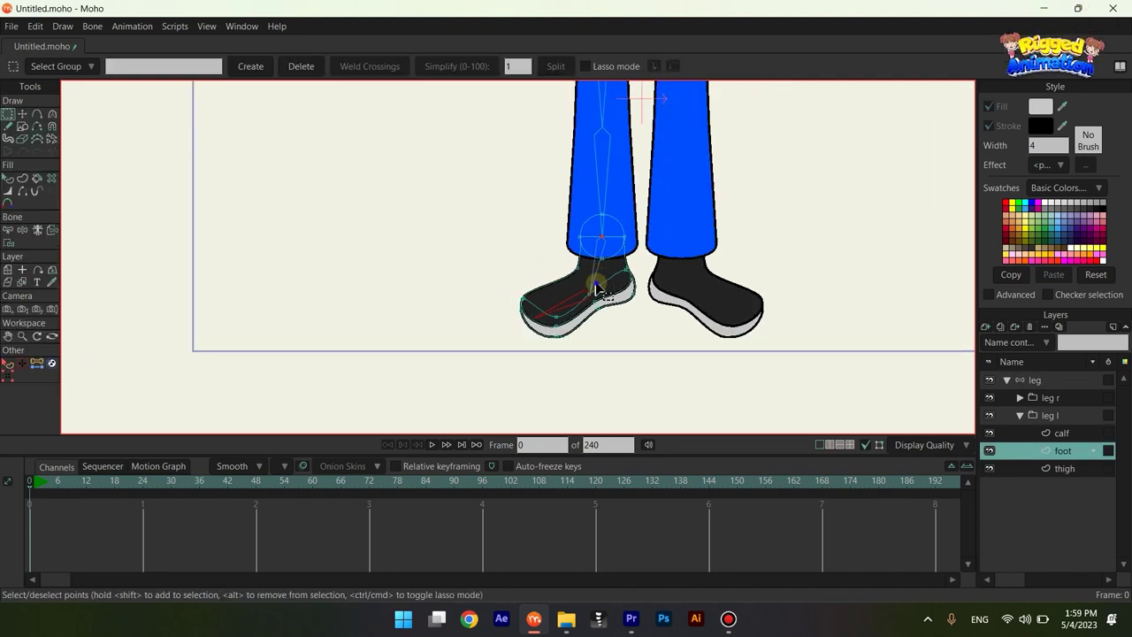
Step: Make the thigh bone the parent of calf bone B2 in the "leg" layer
left_click(1031, 381)
key("p")
scroll(576, 332, "up", 2)
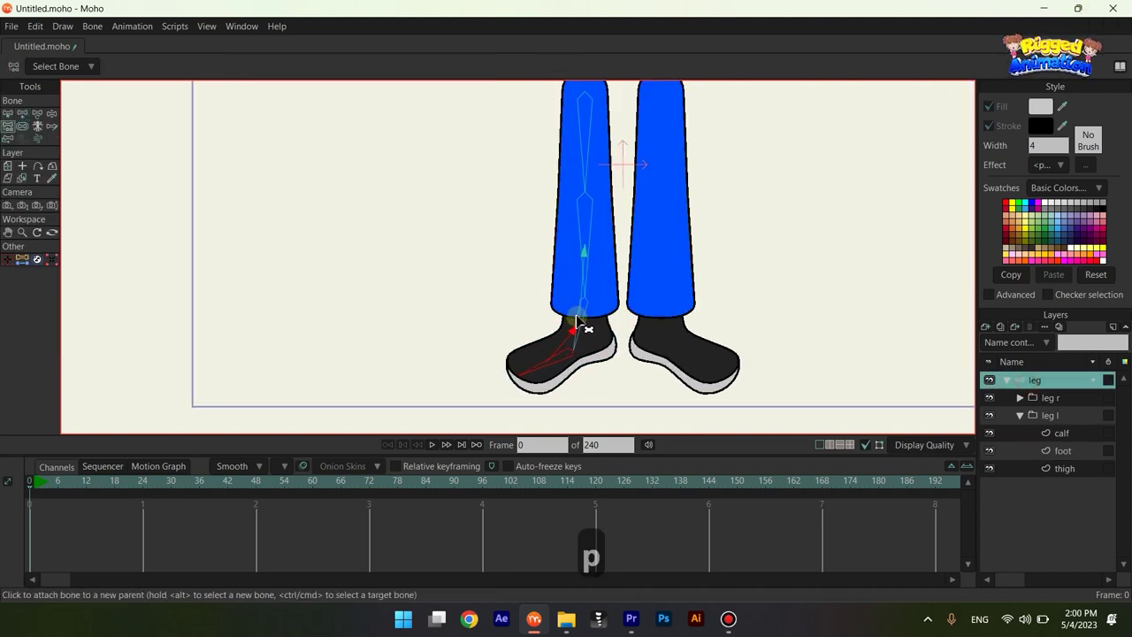
left_click_drag(583, 292, 589, 331)
left_click_drag(594, 260, 591, 296)
key("b")
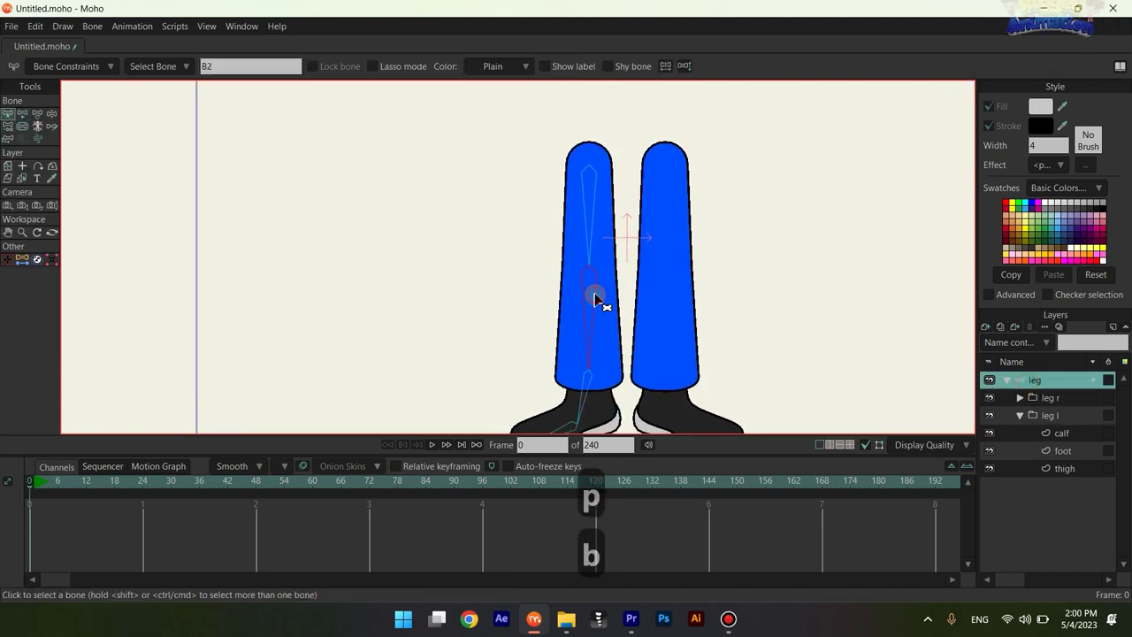
key("p")
scroll(594, 251, "down", 1)
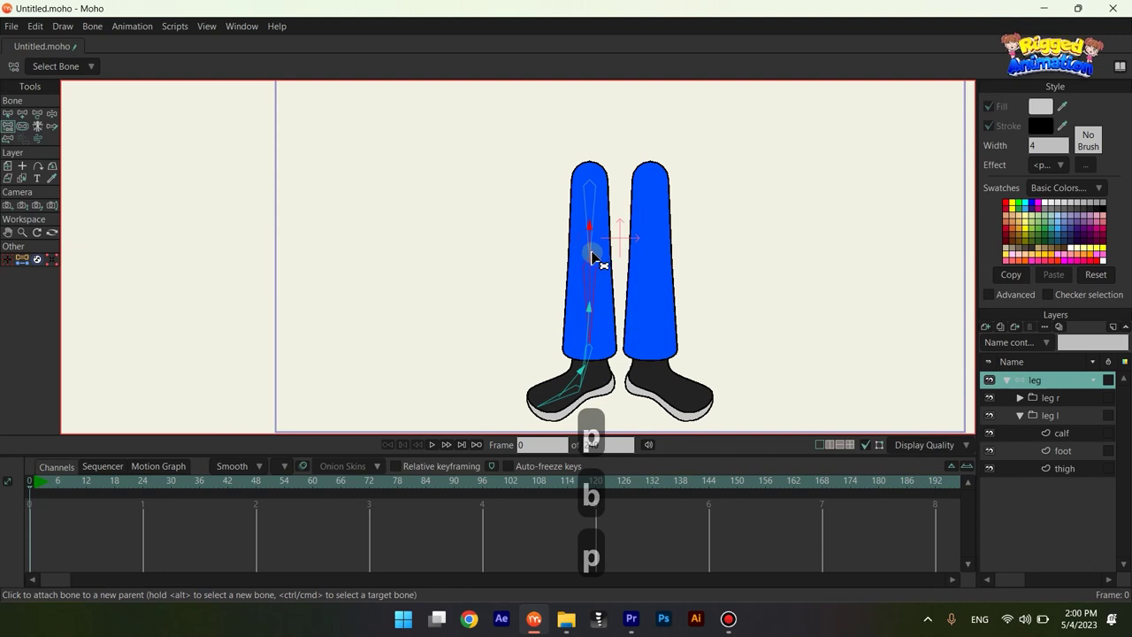
left_click_drag(619, 360, 600, 346)
Step: Select the whole thigh, calf and foot bone chain, then copy and paste it within the "leg" layer
key("b")
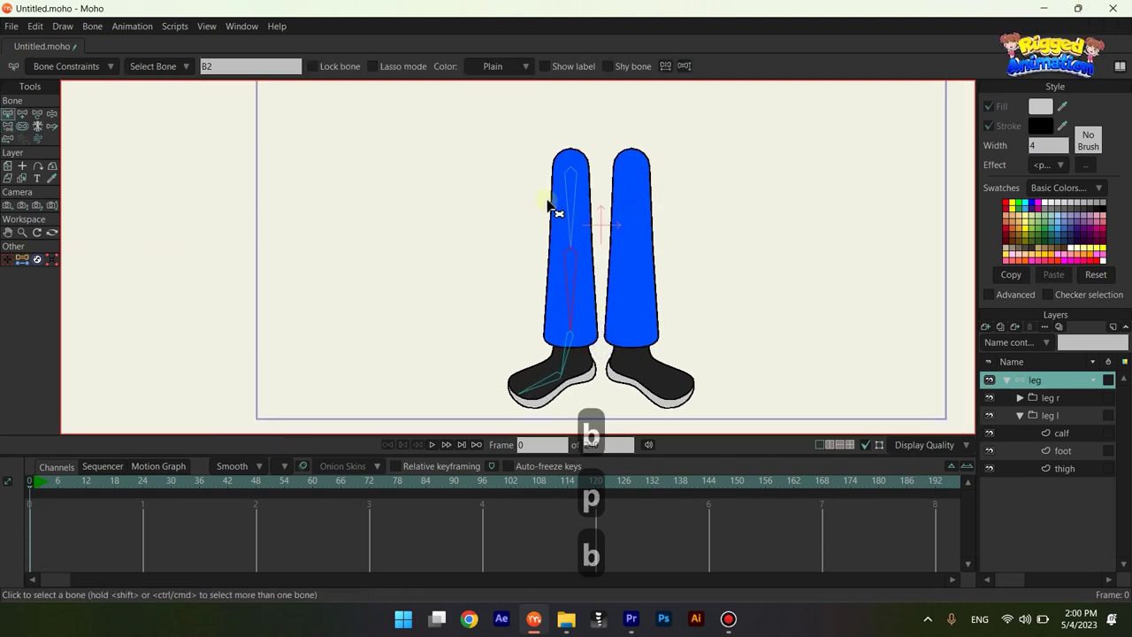
left_click_drag(493, 202, 593, 399)
scroll(599, 240, "up", 1)
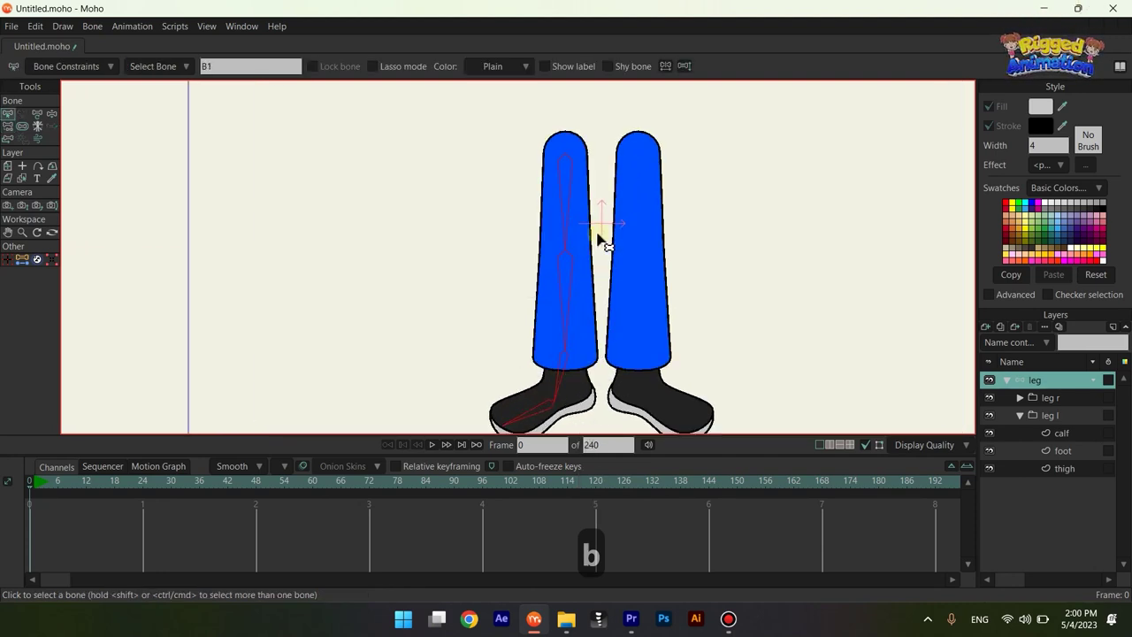
key("ctrl+c")
key("ctrl+v")
Step: Set the copied thigh bone's X position to 0.1568 and flip the chain so its foot bones follow the opposite shoe
key("b")
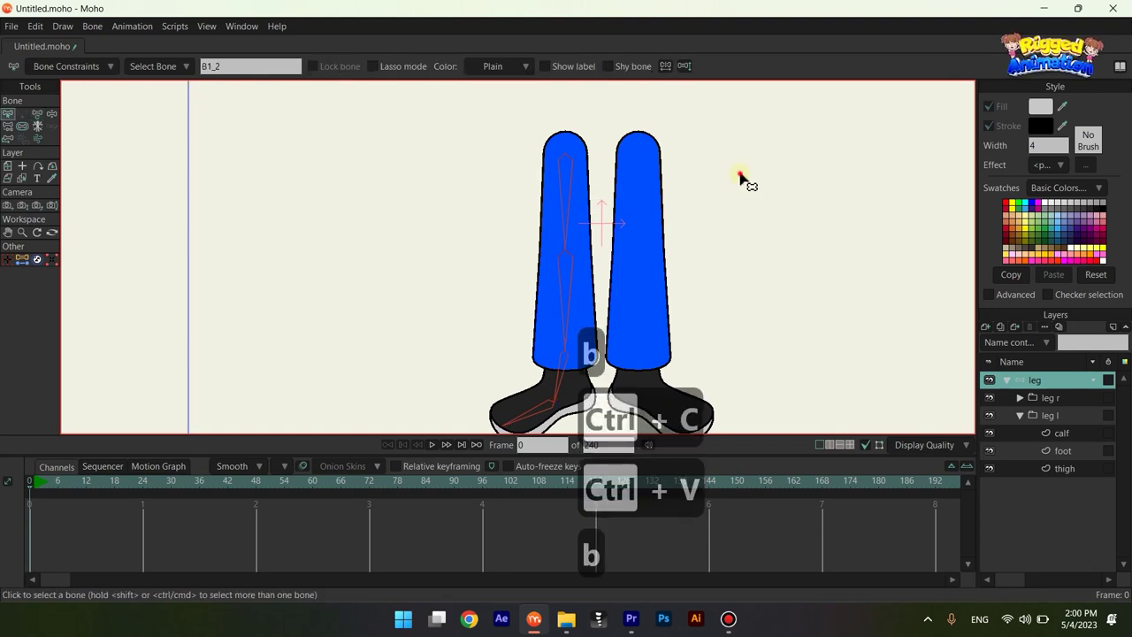
left_click(575, 197)
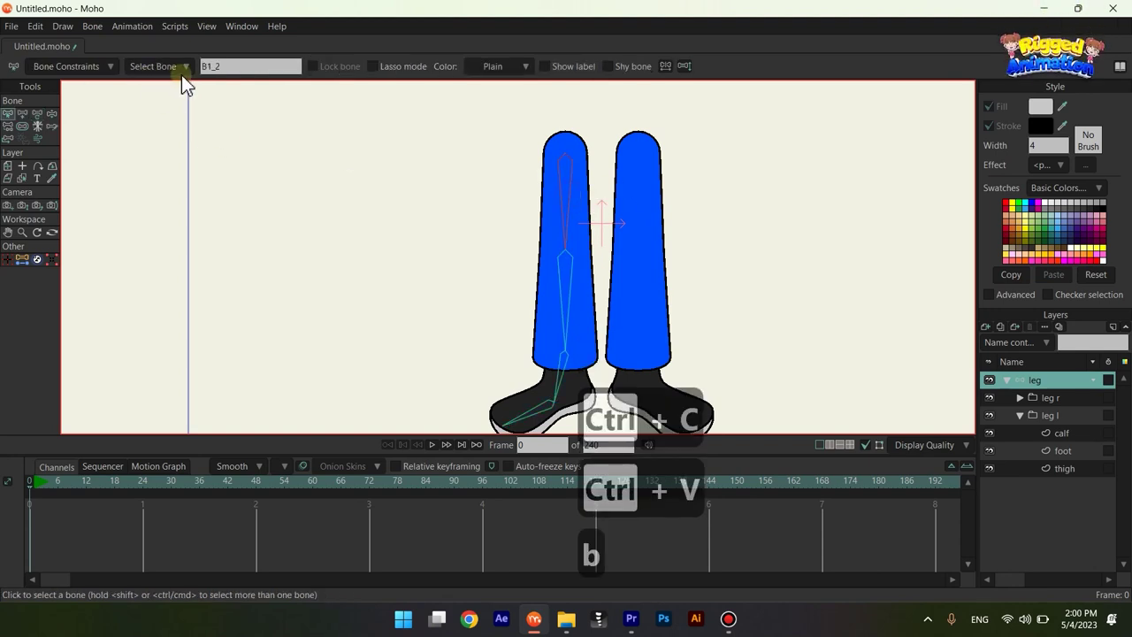
key("t")
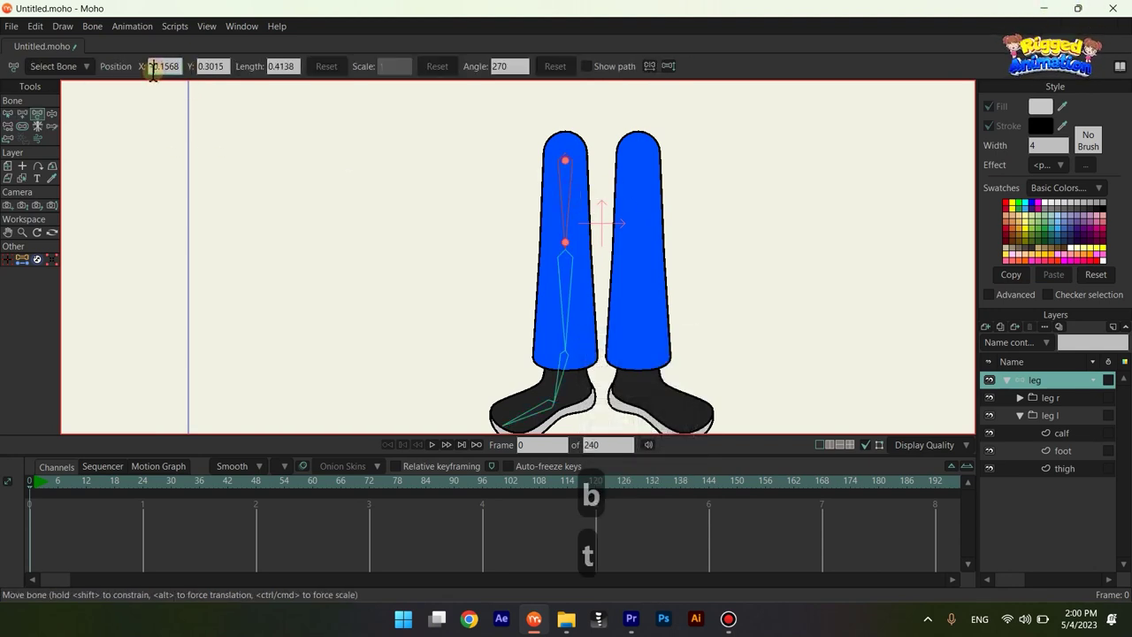
key("BackSpace")
key("Return")
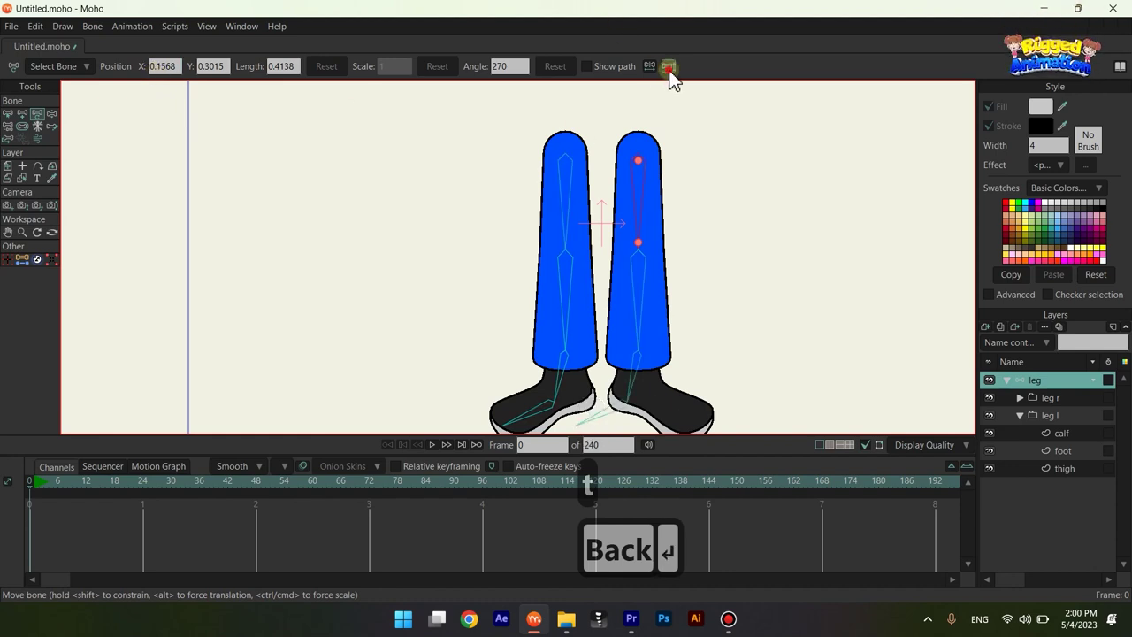
scroll(670, 354, "down", 5)
key("b")
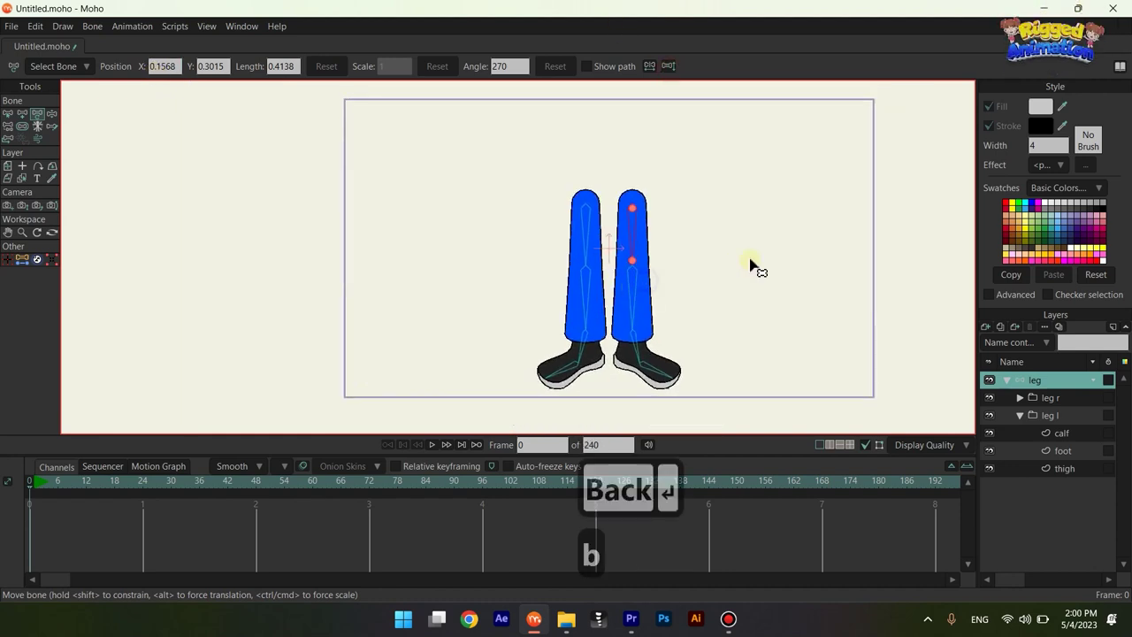
Step: Check the parent links of both bone chains and add an unparented pin bone at each ankle
key("p")
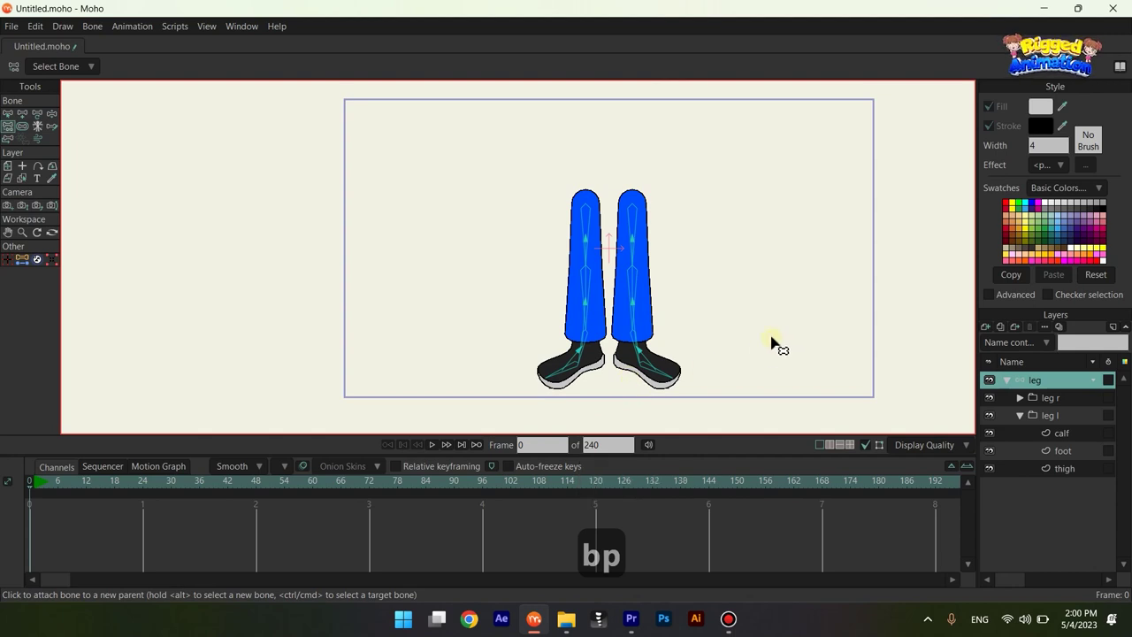
scroll(695, 273, "up", 5)
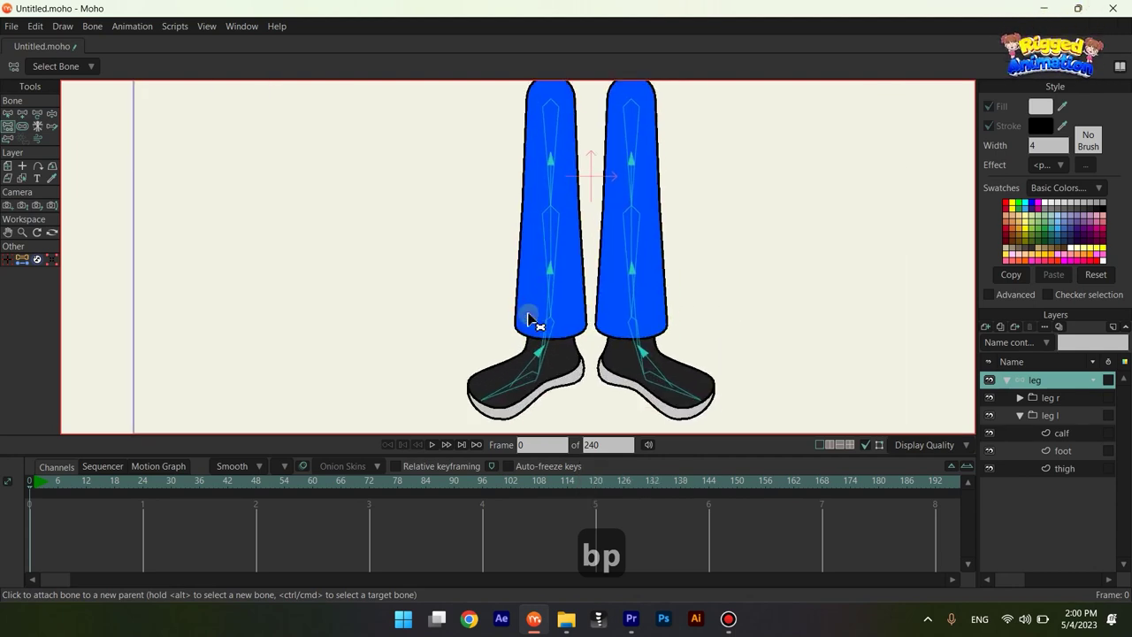
key("a")
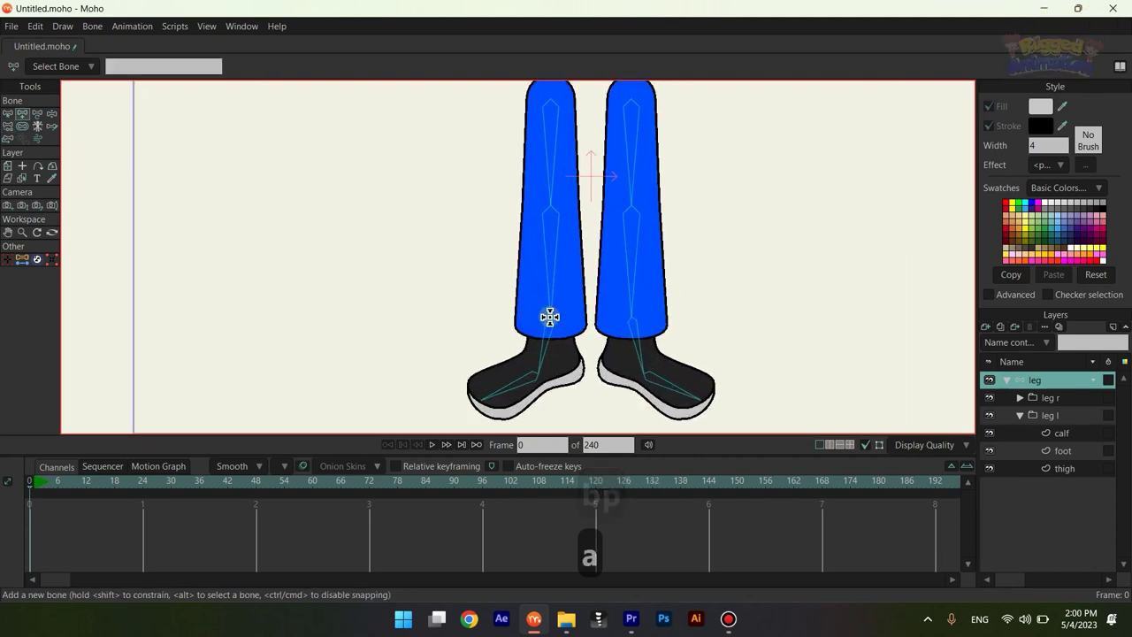
key("b")
key("a")
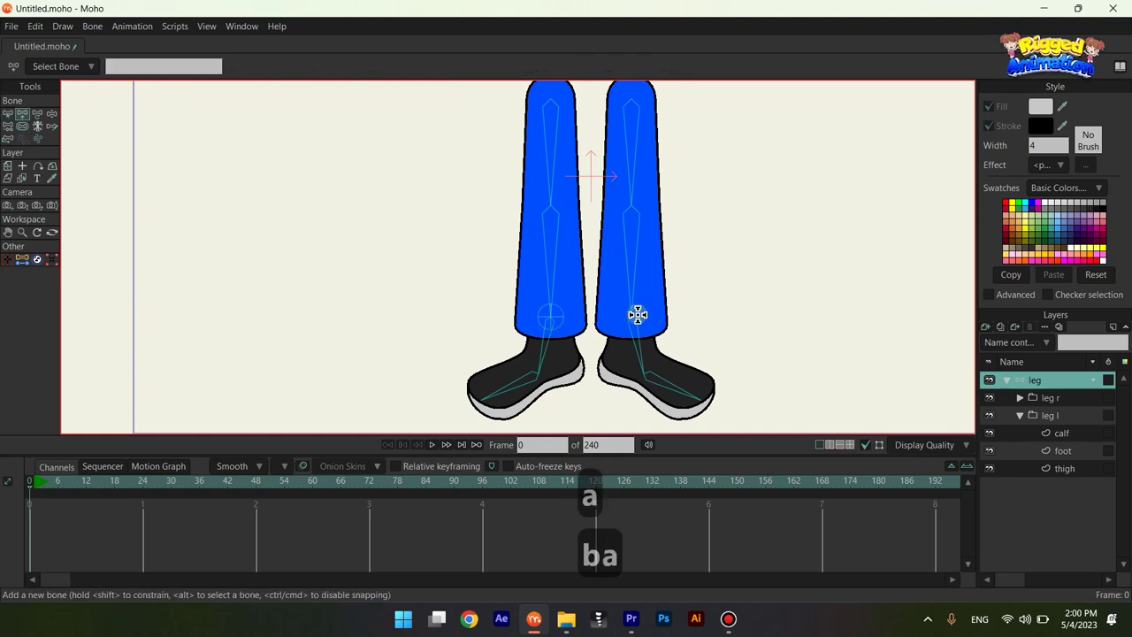
scroll(653, 316, "down", 3)
key("b")
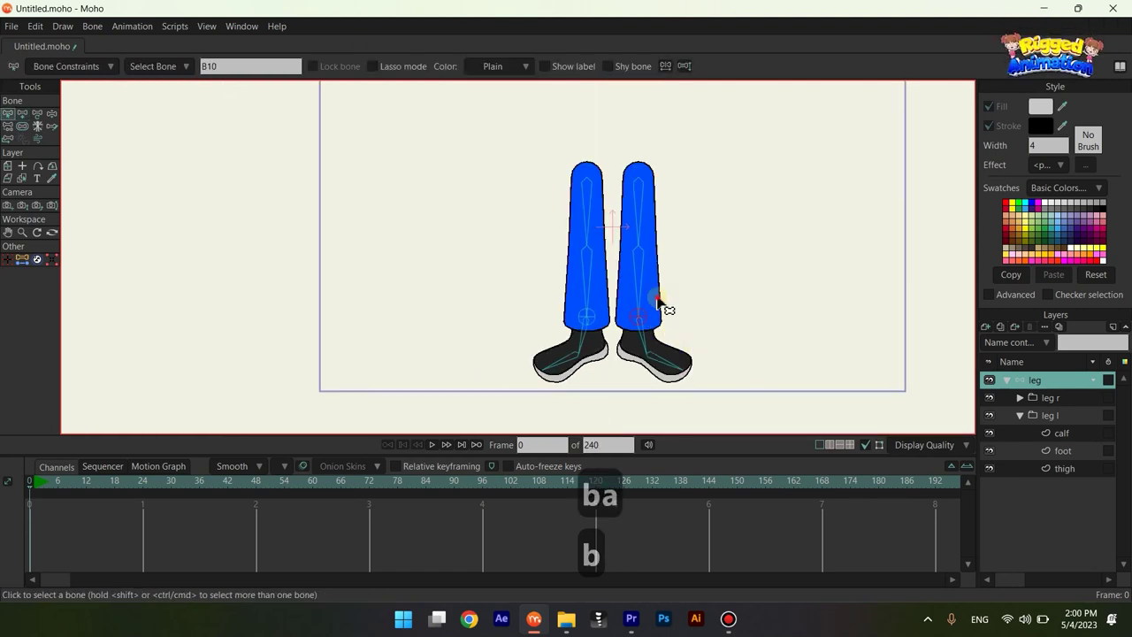
Step: Reduce the bone strength of all the bones in the "leg" layer
key("s")
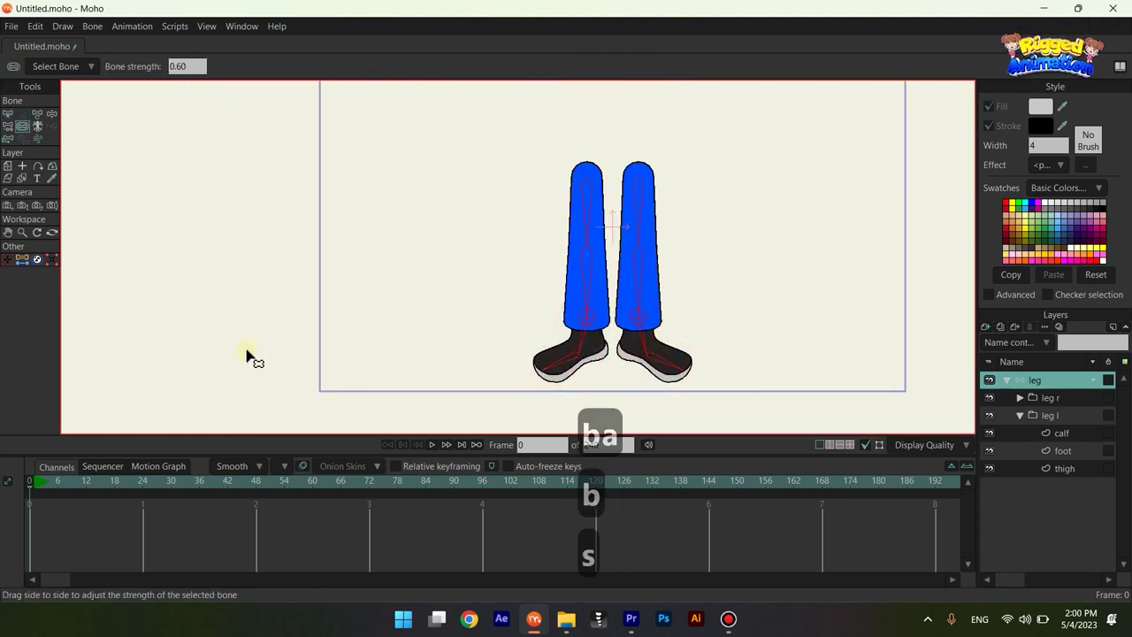
key("b")
scroll(619, 299, "up", 2)
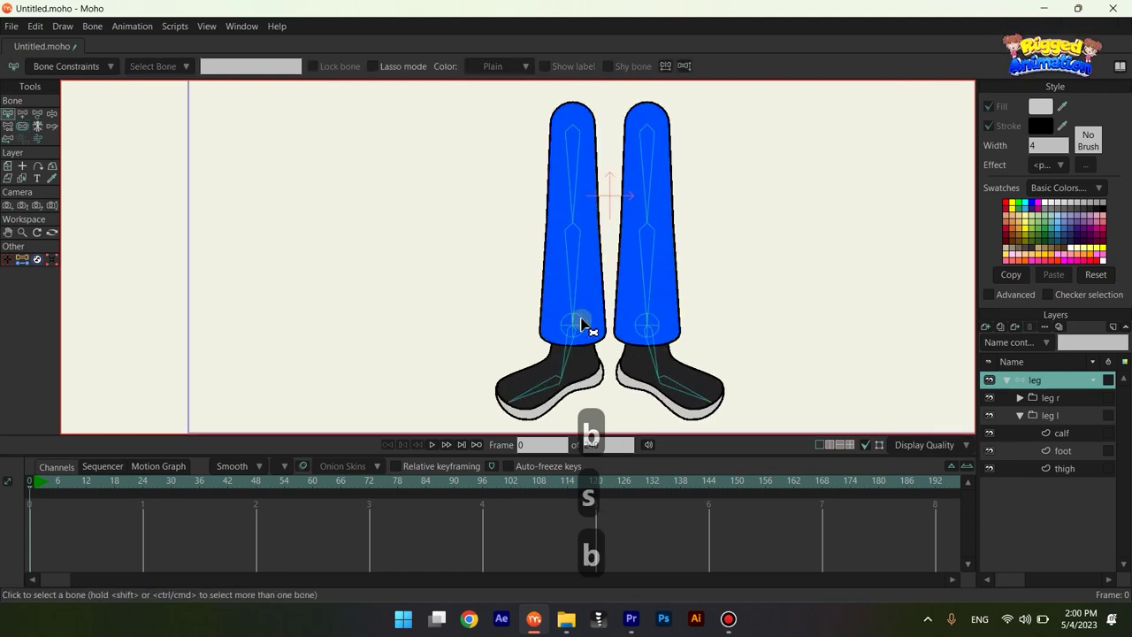
Step: Set the ankle pin bones as targets of the calf bones: B9 for B2 and B10 for B2_2
left_click(584, 327)
left_click(232, 69)
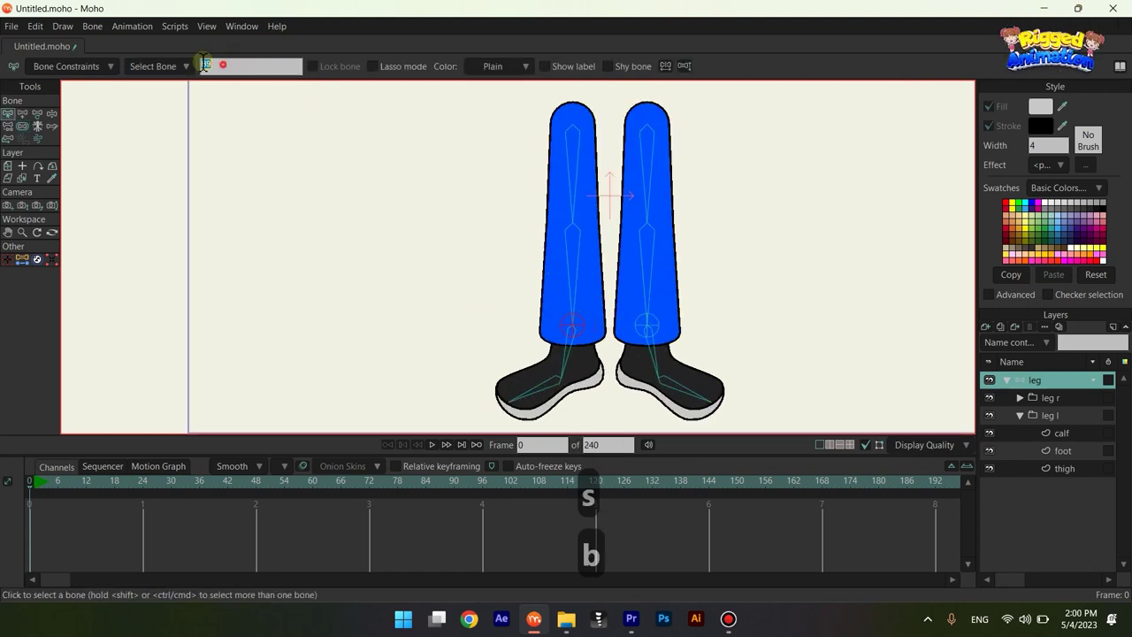
left_click(644, 331)
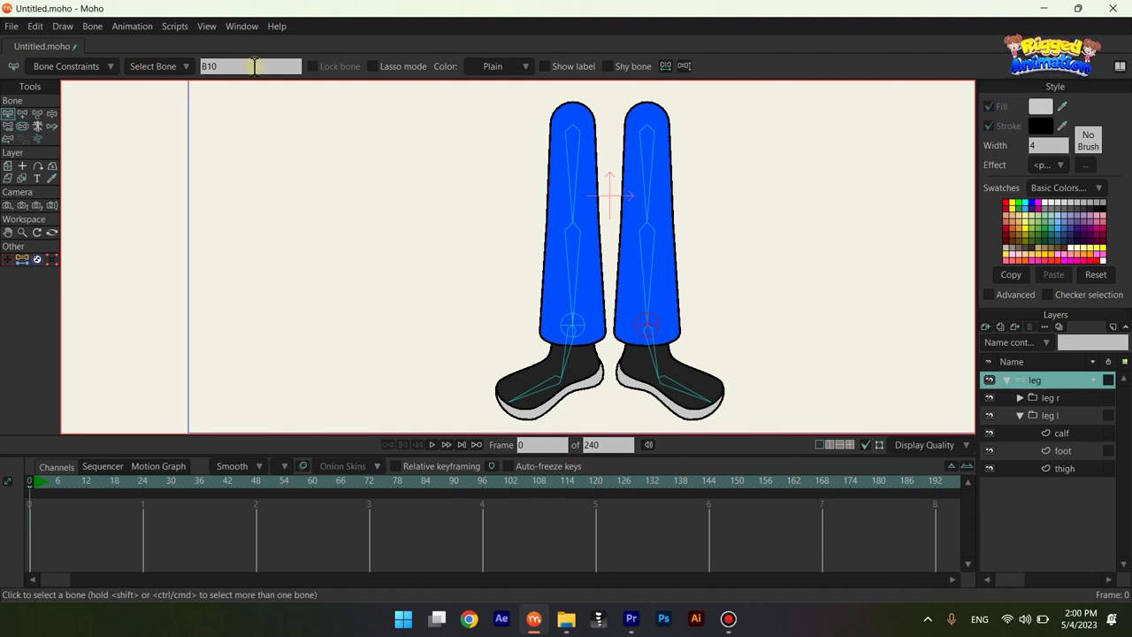
left_click(579, 277)
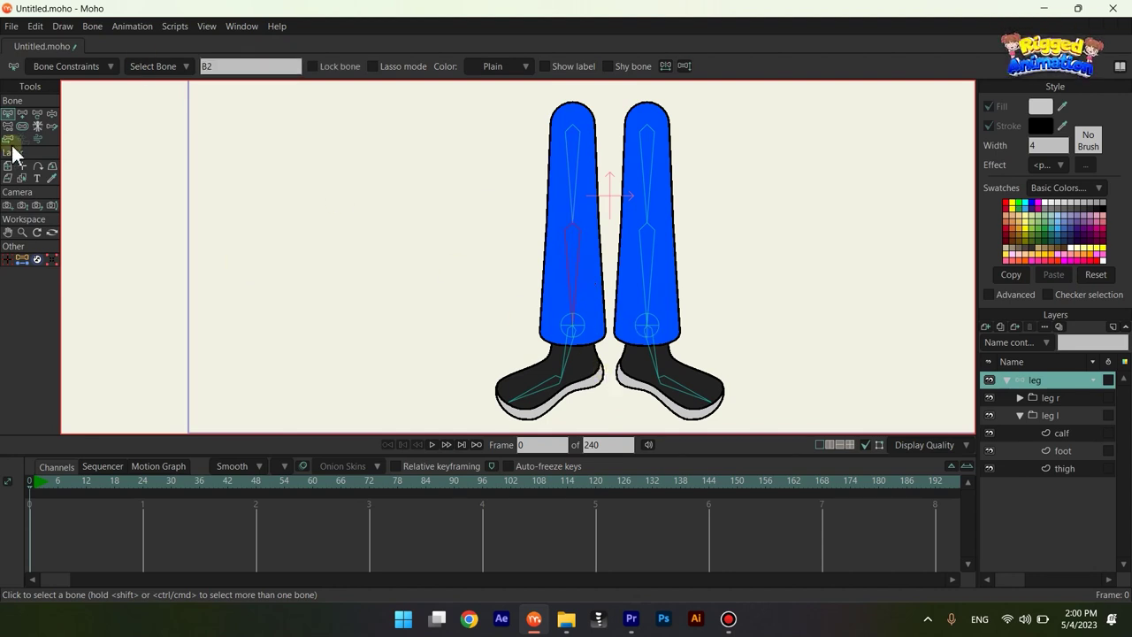
left_click(53, 68)
left_click(60, 247)
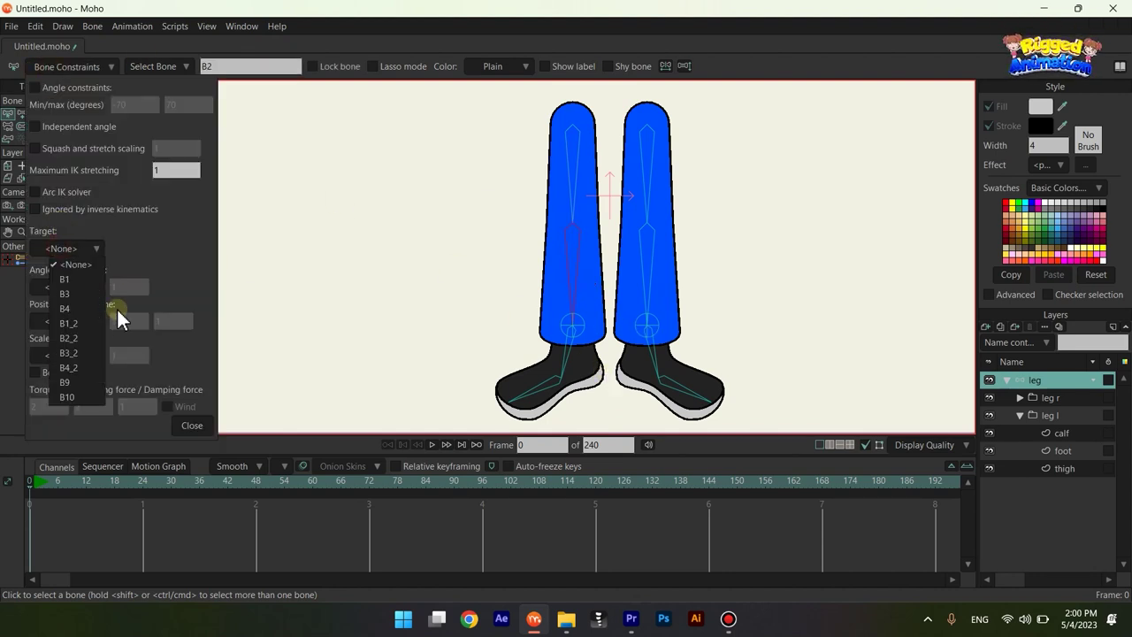
left_click(665, 379)
left_click(655, 291)
left_click(75, 249)
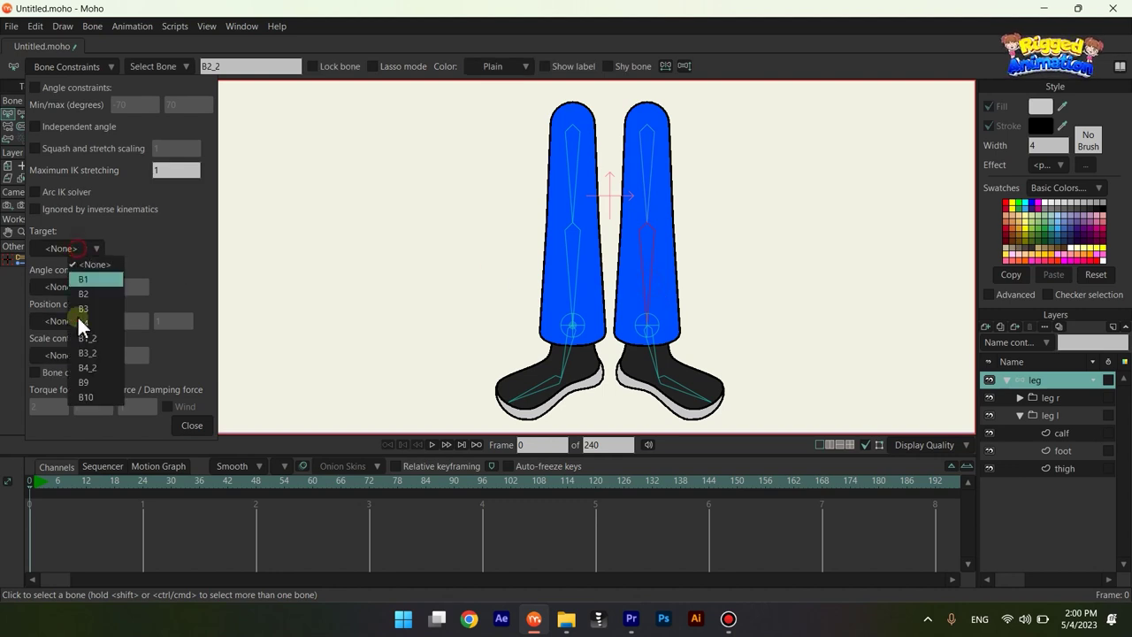
Step: Enable the independent angle constraint for both ankle bones, B3 and B3_2
left_click(655, 346)
left_click(575, 347)
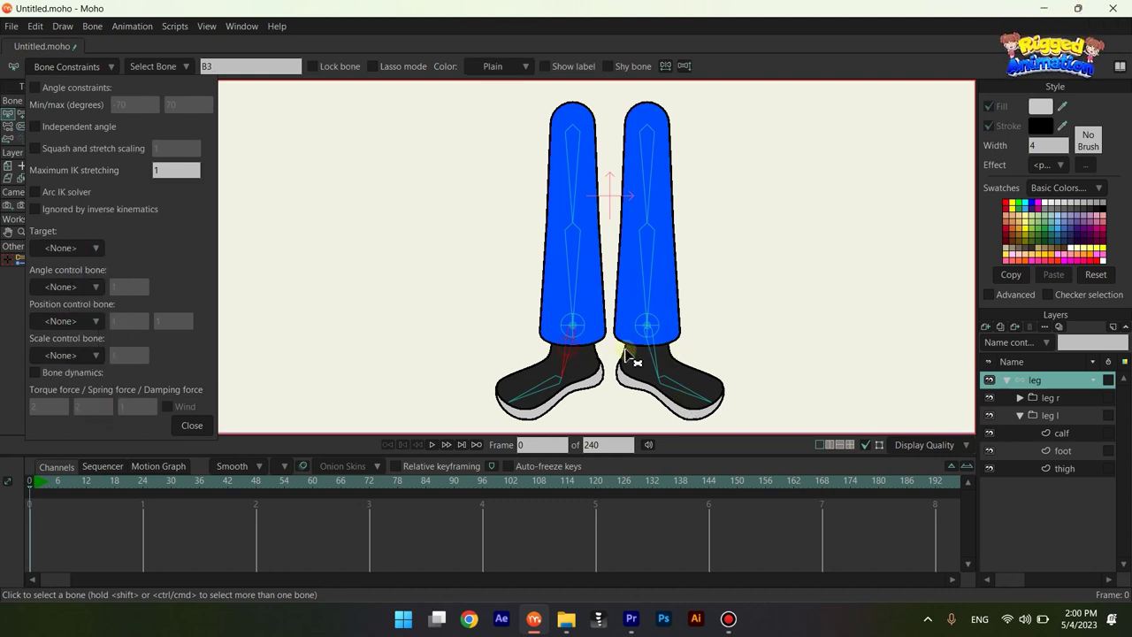
left_click(657, 364, "shift")
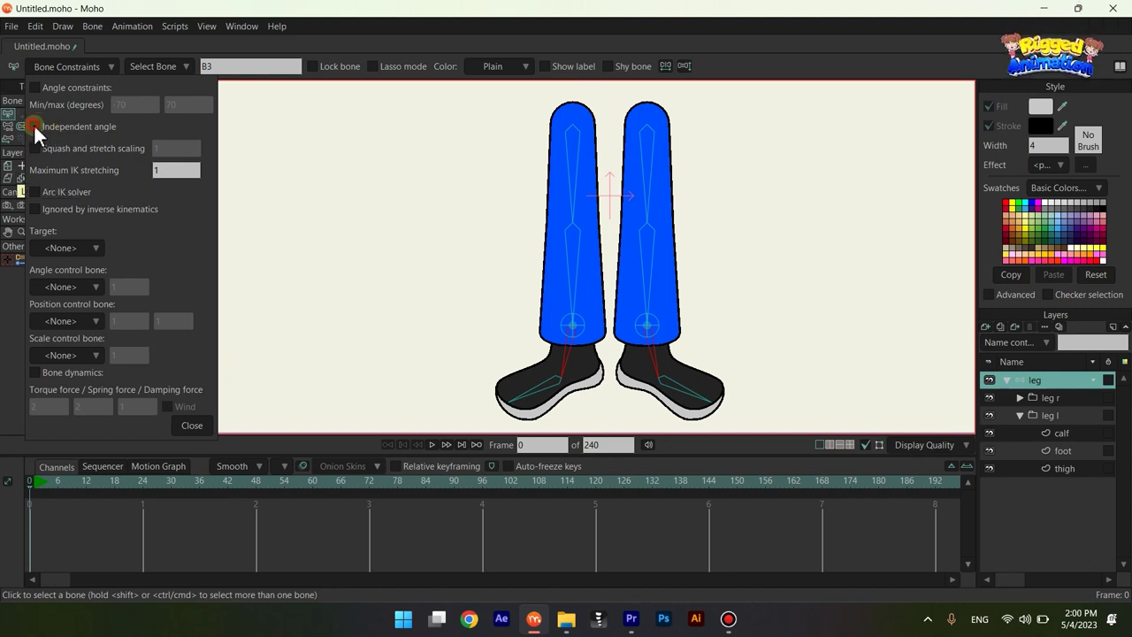
left_click(190, 429)
Step: Set the maximum IK stretching to 2 for the thigh and calf bones of both legs
key("b")
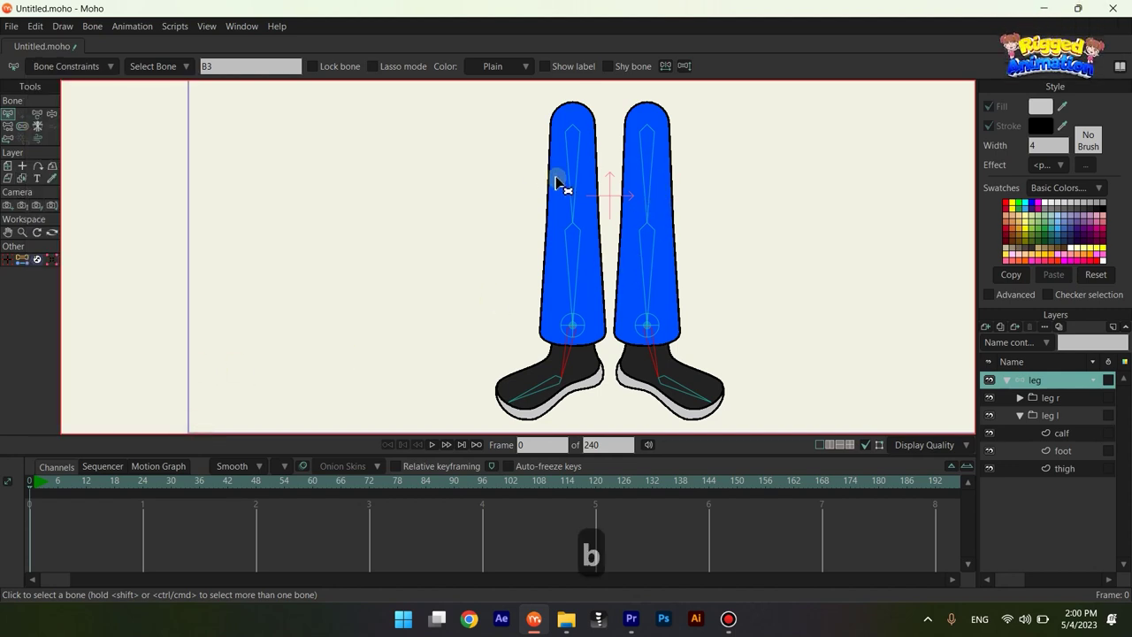
left_click_drag(556, 181, 670, 251)
left_click(61, 66)
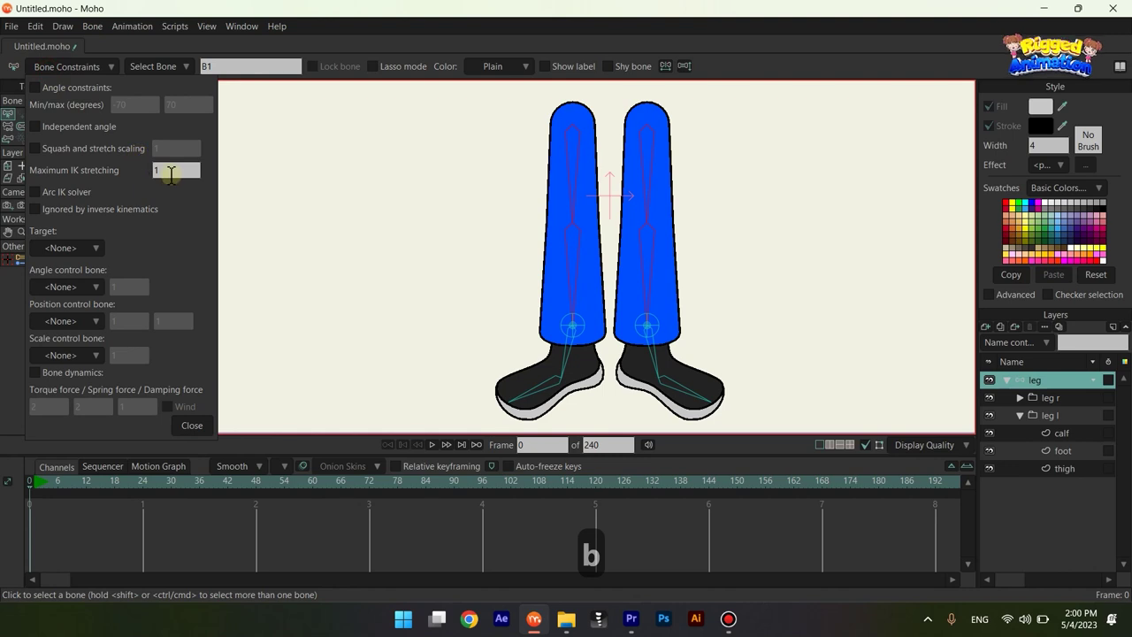
type("2")
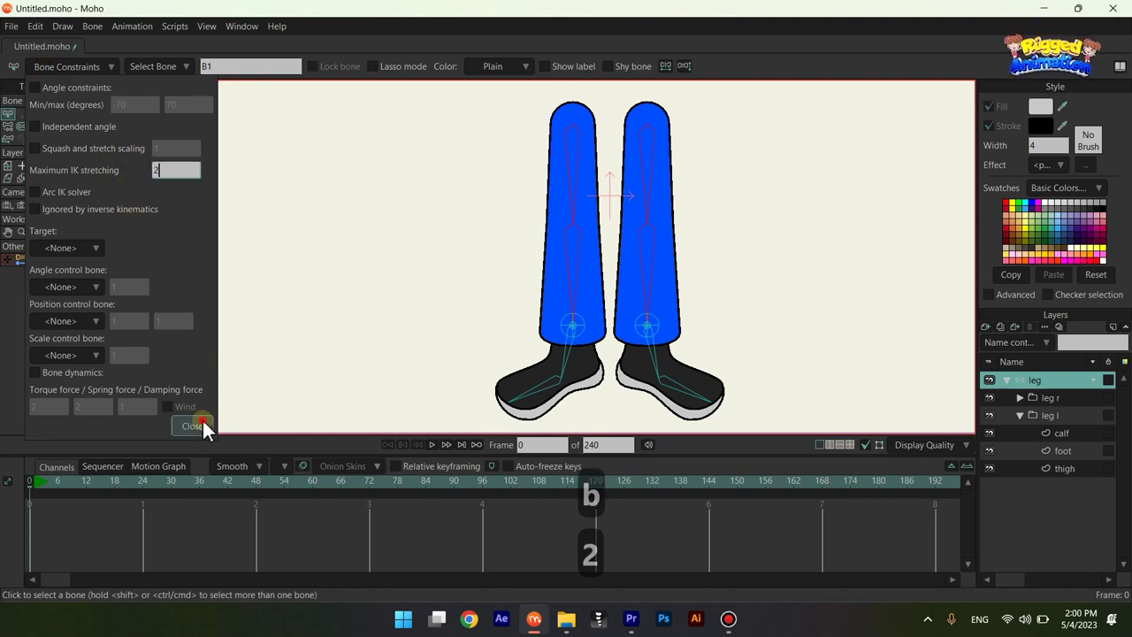
left_click(193, 426)
key("b")
Step: Draw a nearly horizontal hip bone about 1.44 long, starting between the tops of the two thighs
scroll(695, 252, "down", 3)
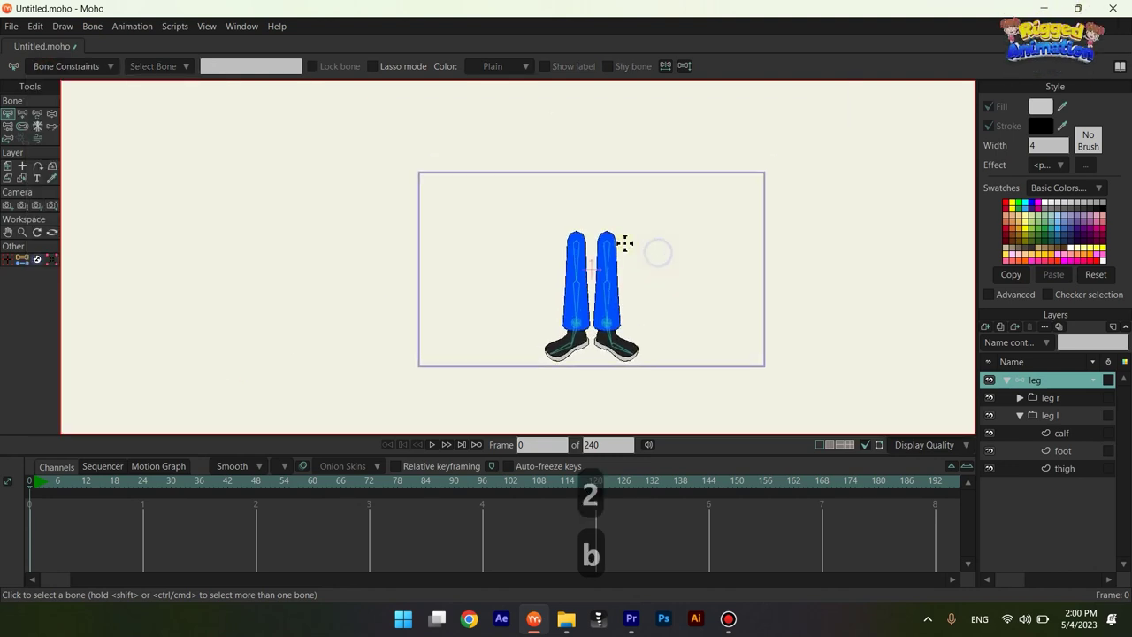
key("a")
left_click_drag(627, 230, 728, 224)
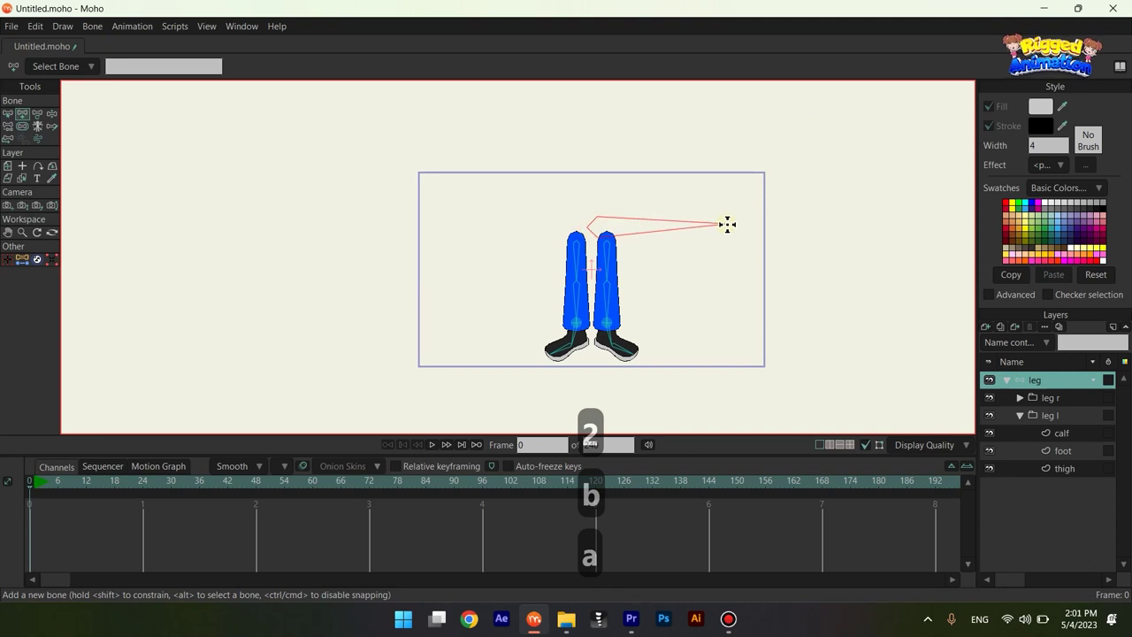
key("s")
scroll(622, 275, "up", 2)
key("b")
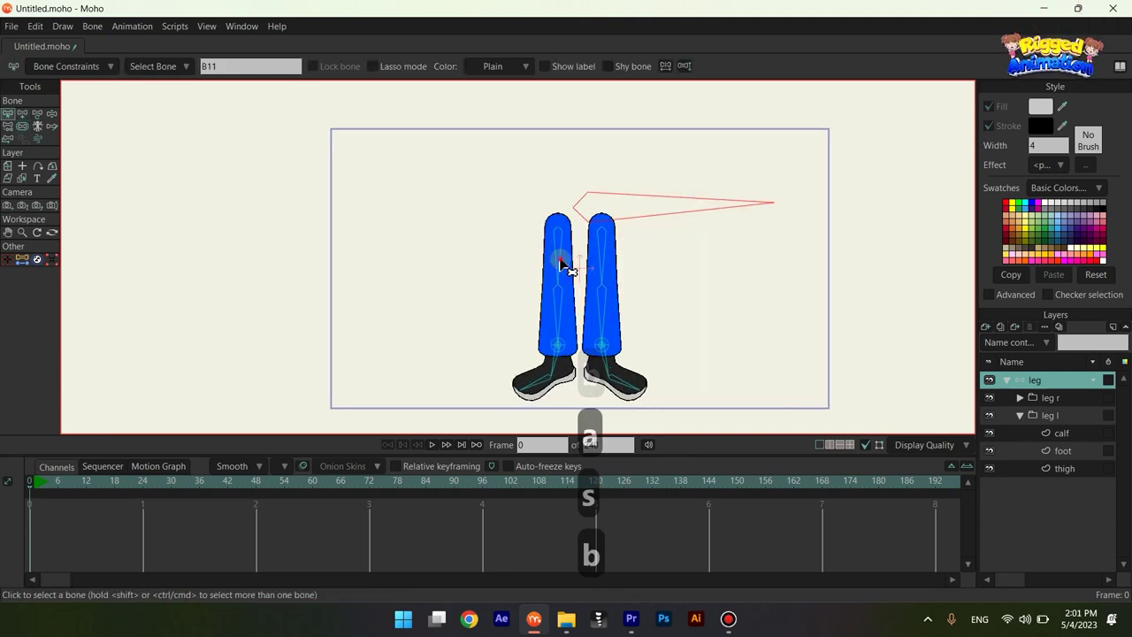
Step: Make the new hip bone the parent of both thigh bones
left_click(561, 262)
key("p")
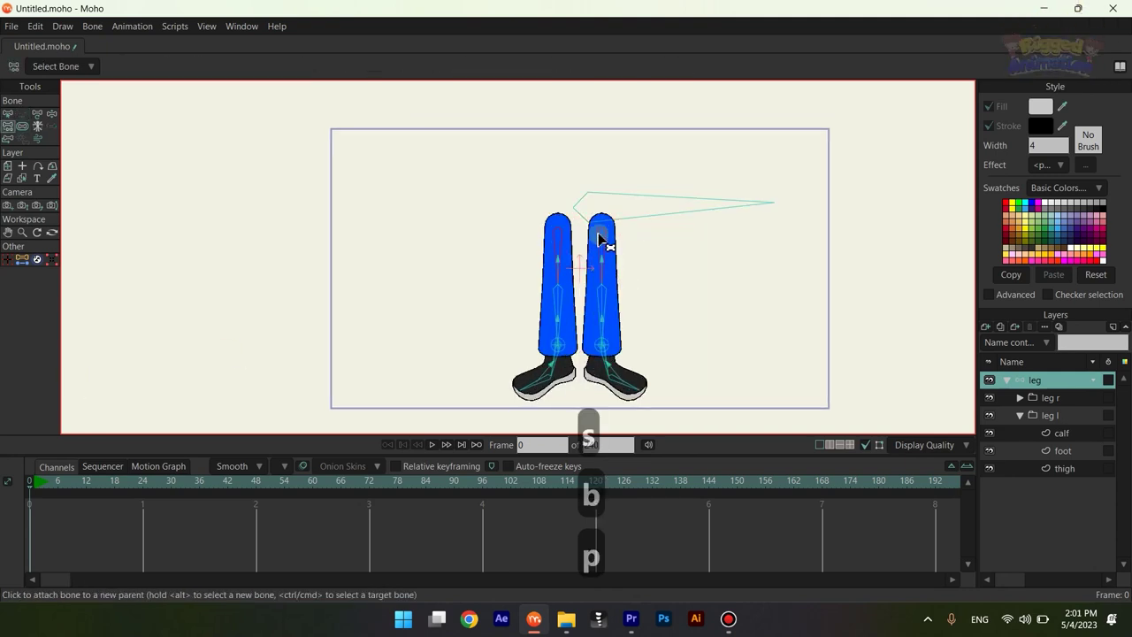
scroll(587, 200, "down", 2)
scroll(597, 230, "up", 5)
key("t")
key("BackSpace")
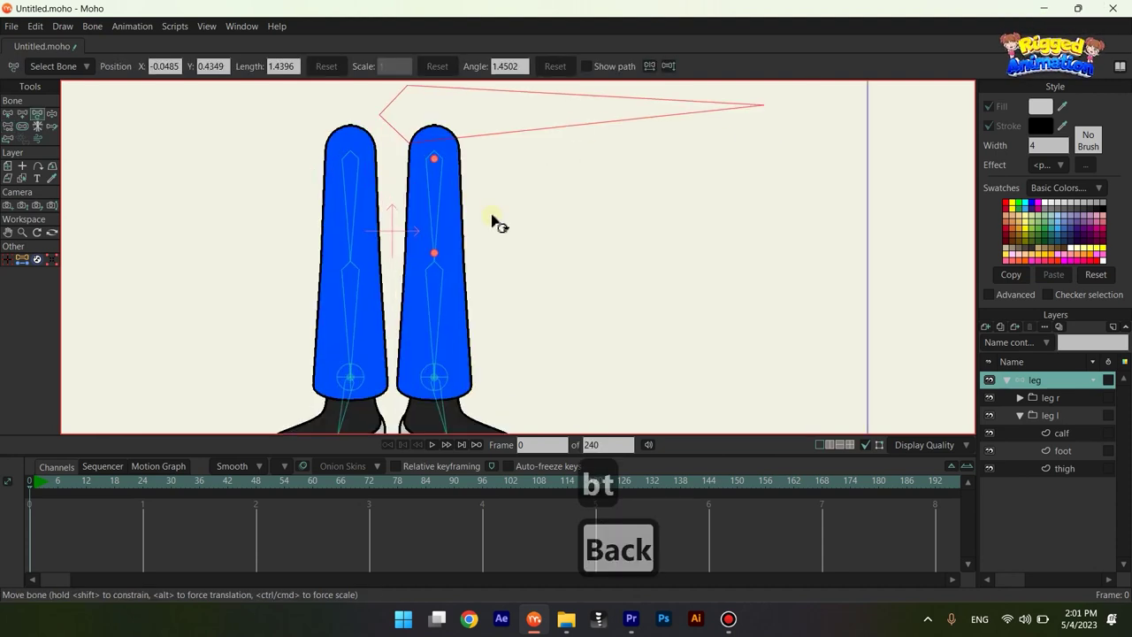
Step: Bind the thigh and calf layers of "leg l" to their matching thigh and calf bones
right_click(374, 192, "alt")
left_click(53, 231)
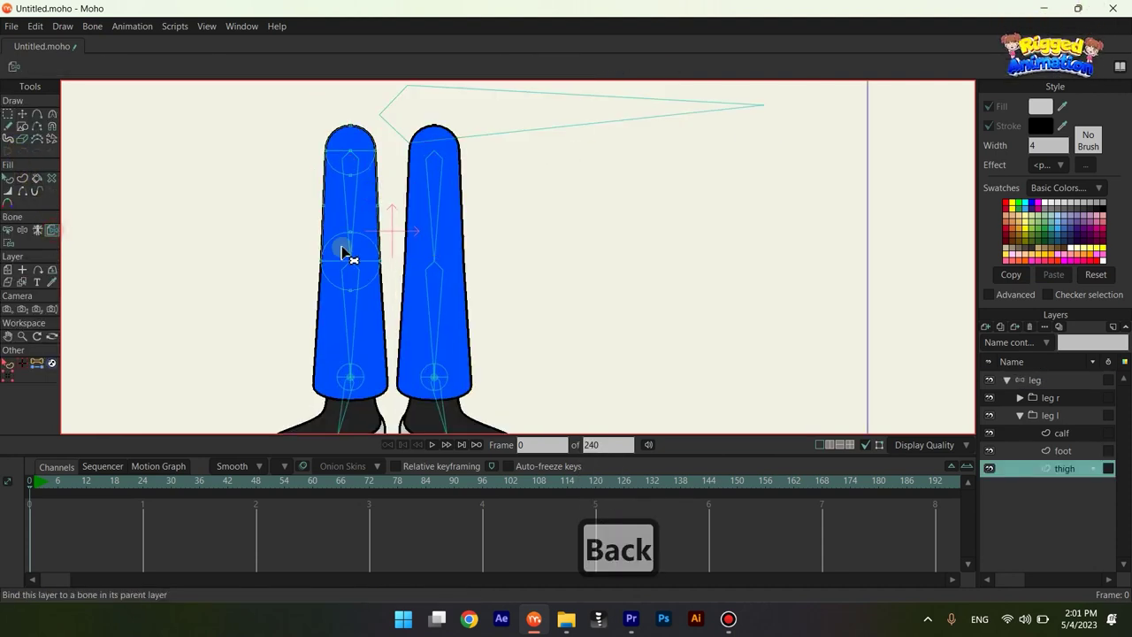
left_click(354, 214)
left_click_drag(442, 242, 683, 128)
right_click(604, 209, "alt")
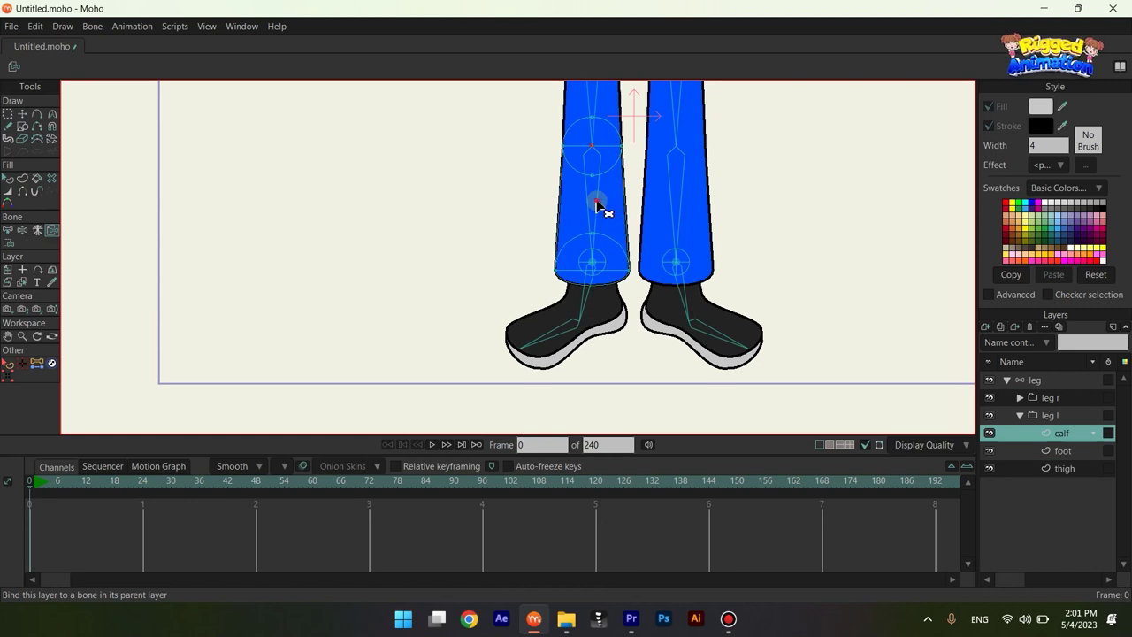
left_click(596, 209)
left_click_drag(594, 221, 529, 321)
Step: Bind the thigh and calf layers of "leg r" to their matching thigh and calf bones
right_click(618, 180, "alt")
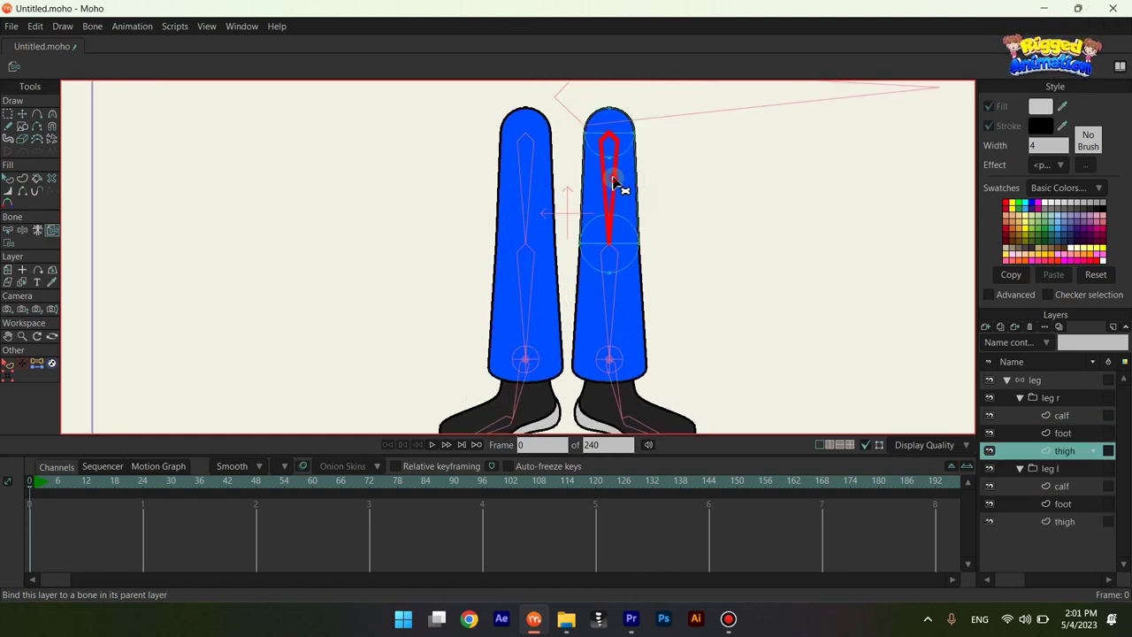
left_click(614, 299, "ctrl+alt")
left_click(614, 314)
left_click_drag(614, 314, 591, 272)
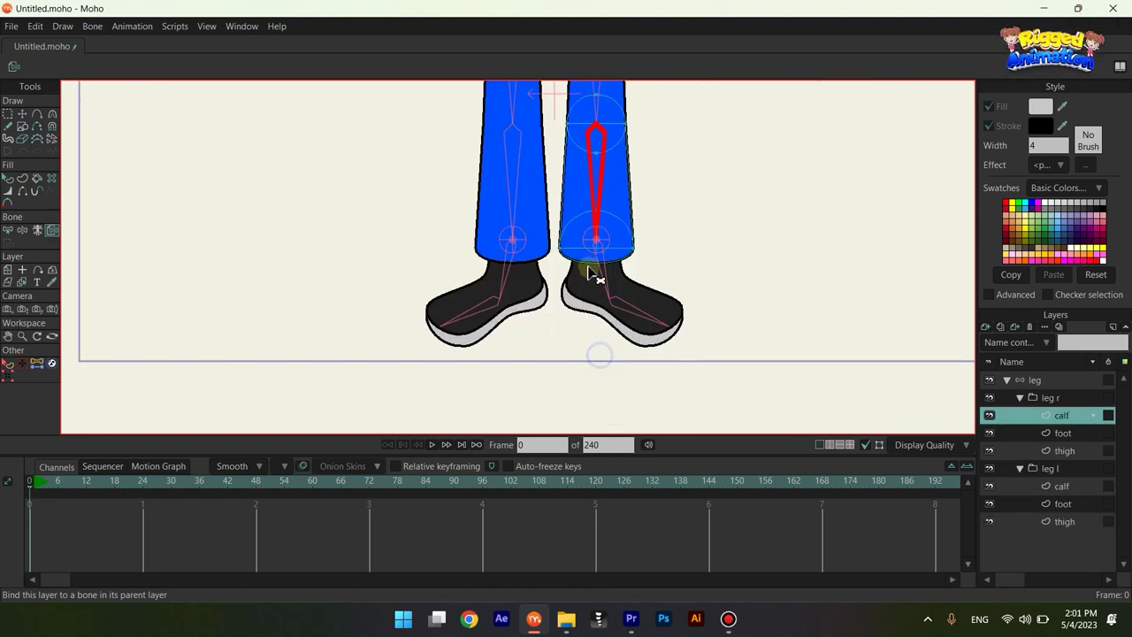
Step: Bind the ankle and heel points of the "leg r" foot layer to bone B3_2
left_click(601, 295, "ctrl+alt")
key("b")
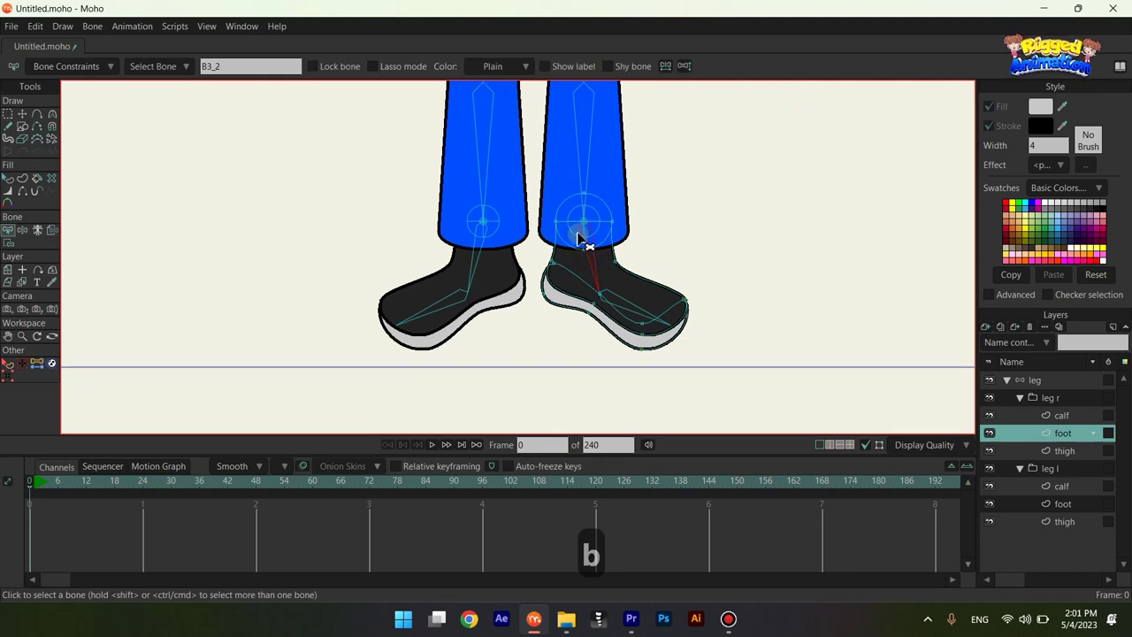
key("i")
left_click_drag(520, 161, 624, 343)
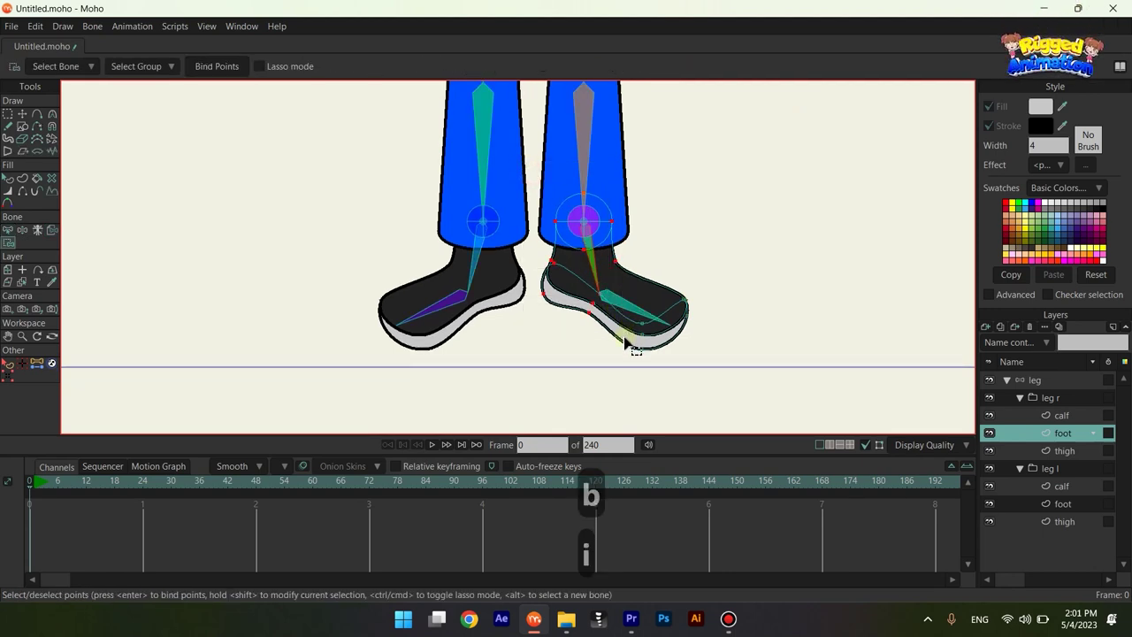
left_click(219, 66)
Step: Bind the toe points of the "leg r" foot layer to bone B4_2
key("b")
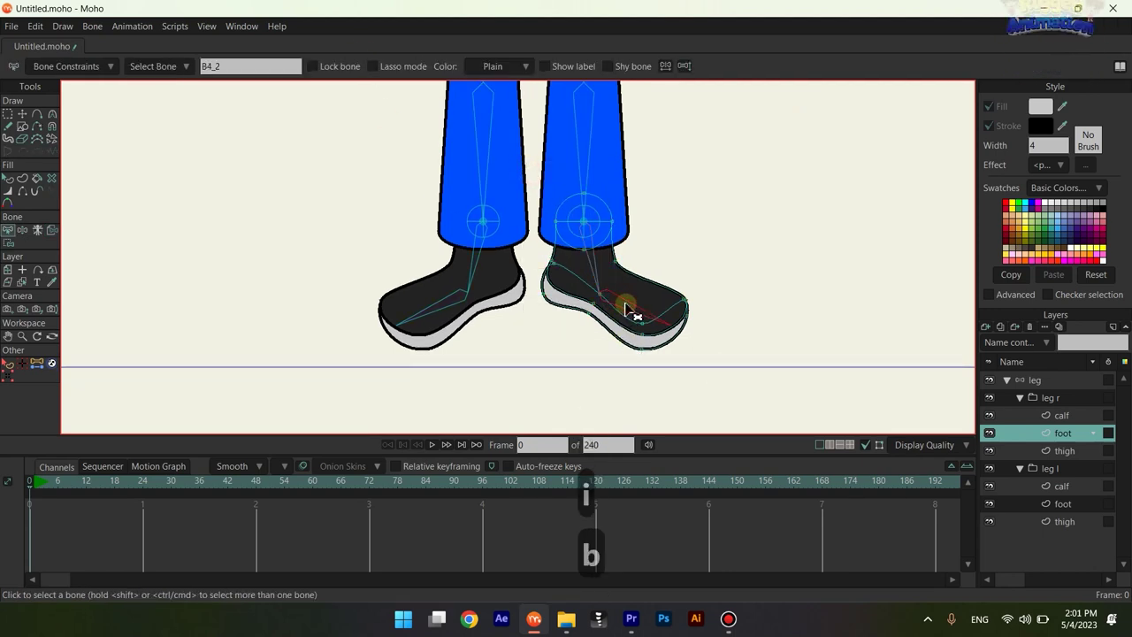
key("i")
left_click_drag(620, 292, 769, 426)
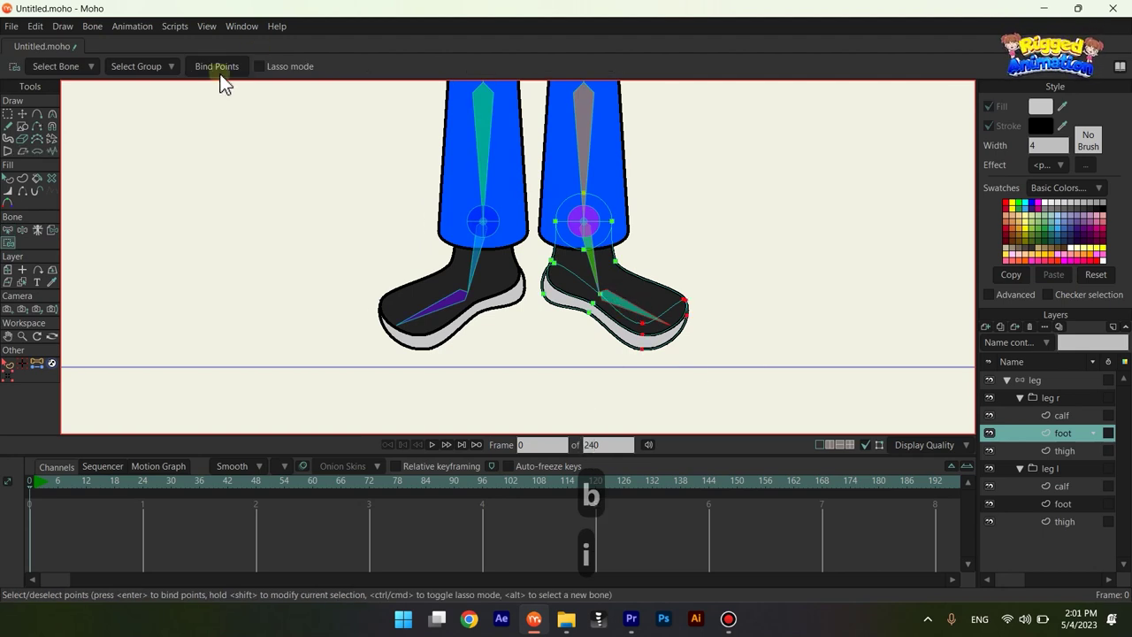
Step: Bind the ankle and heel points of the "leg l" foot layer to bone B3
left_click(498, 279)
key("b")
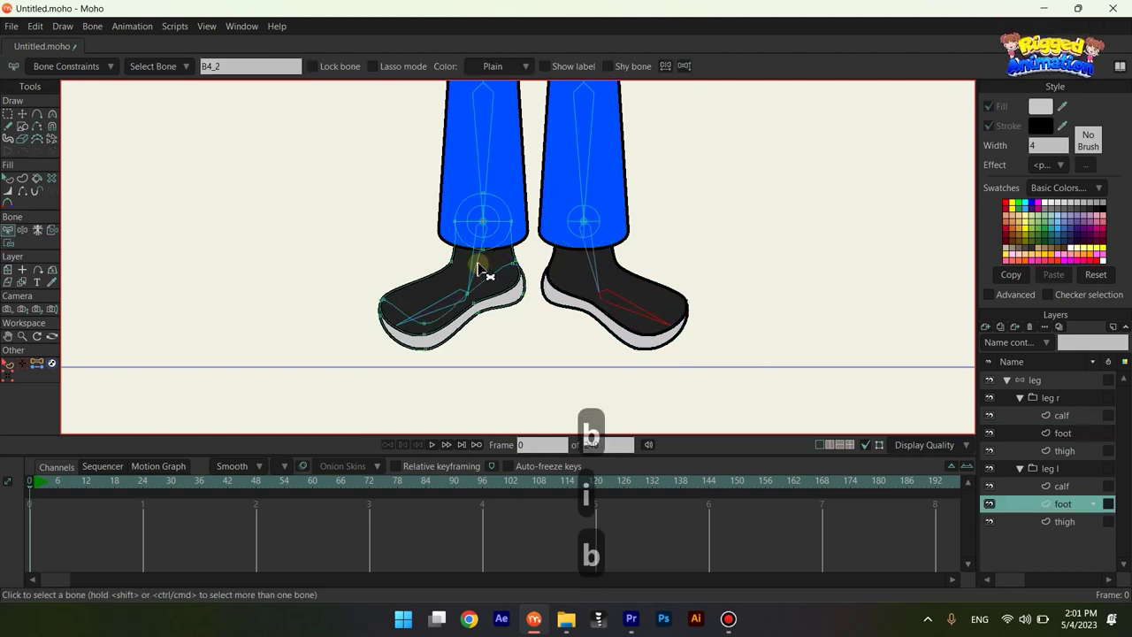
key("i")
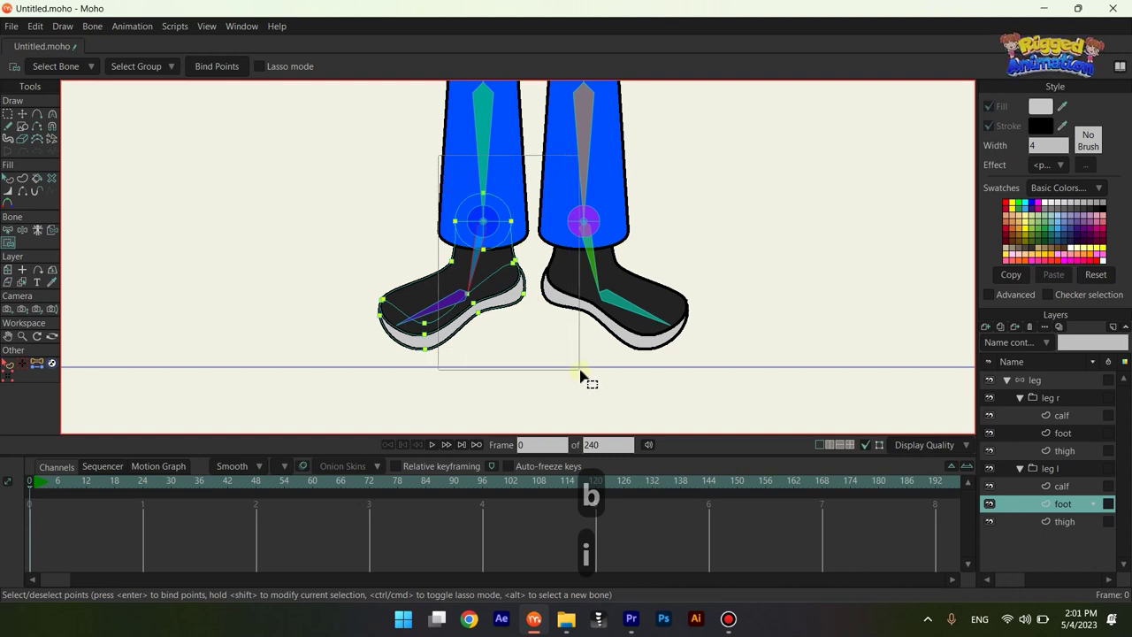
Step: Bind the toe points of the "leg l" foot layer to bone B4
key("b")
left_click(430, 314)
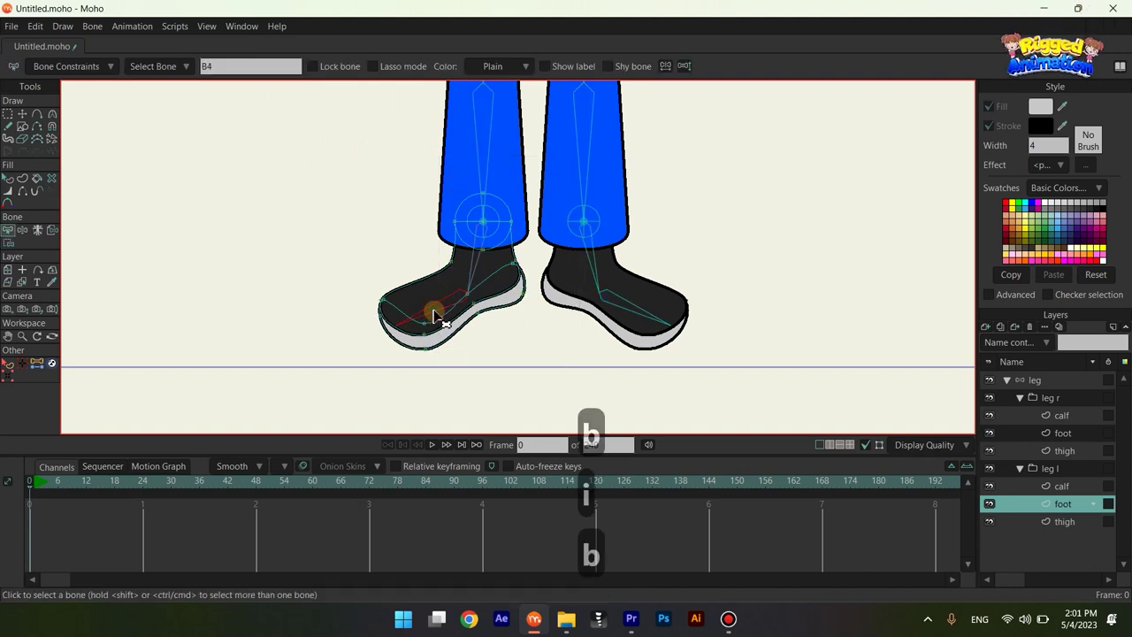
key("i")
left_click_drag(365, 282, 447, 401)
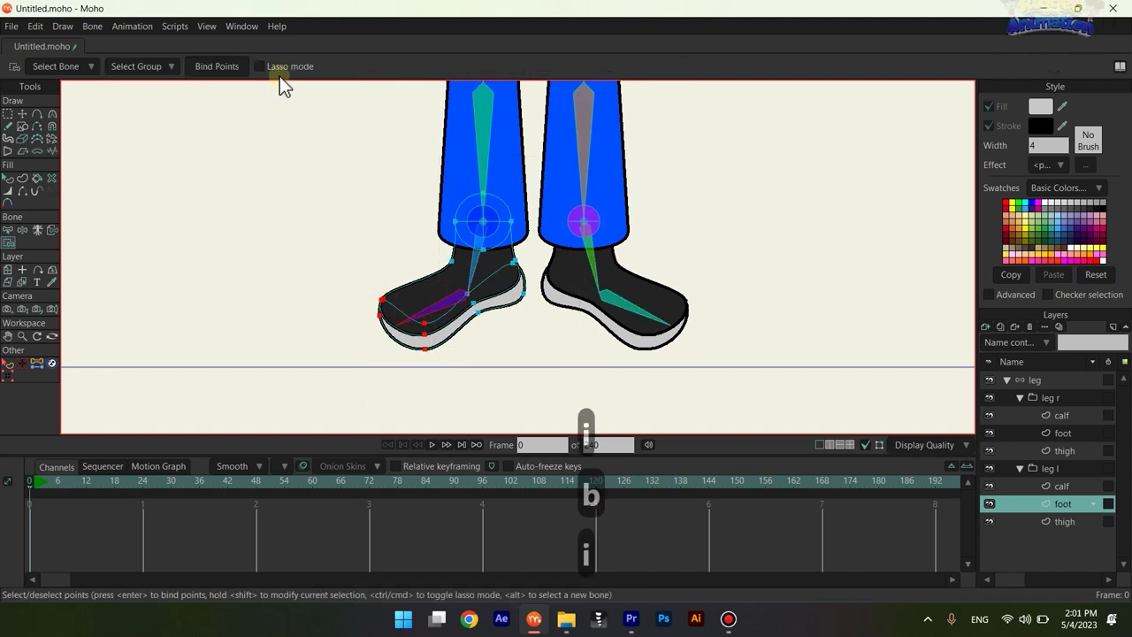
left_click(231, 67)
Step: Test the "leg" layer's rig at frame 10 by moving the hip bone to about X -0.12, Y 0.42 and tilting it about -5.2 degrees
left_click(1048, 382)
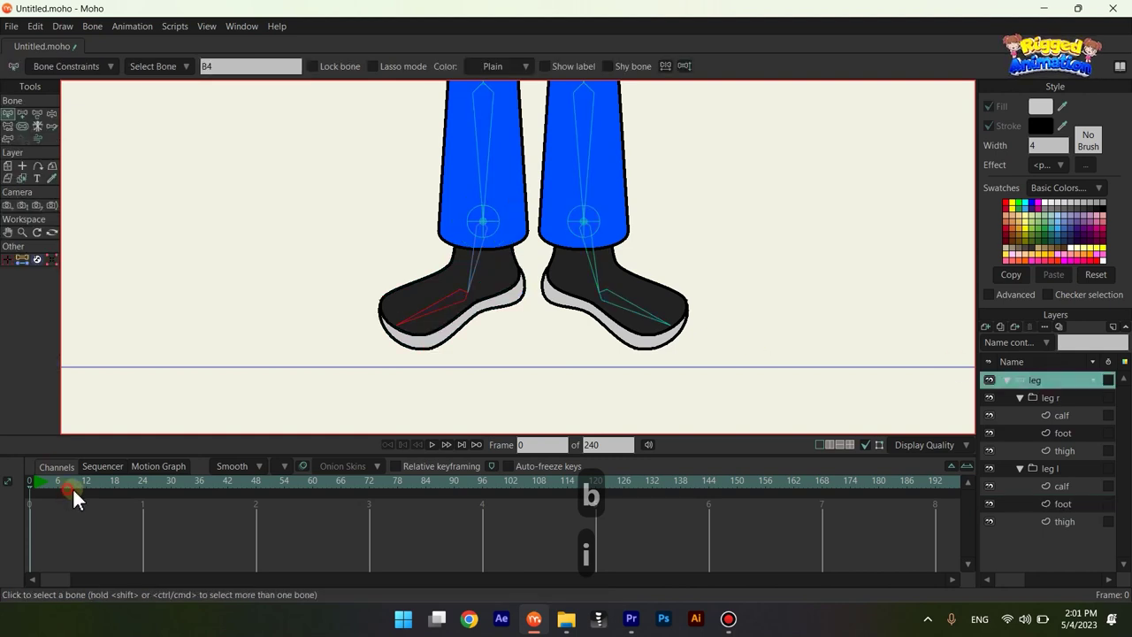
scroll(490, 350, "down", 3)
left_click(76, 484)
scroll(493, 314, "down", 1)
left_click_drag(519, 269, 600, 327)
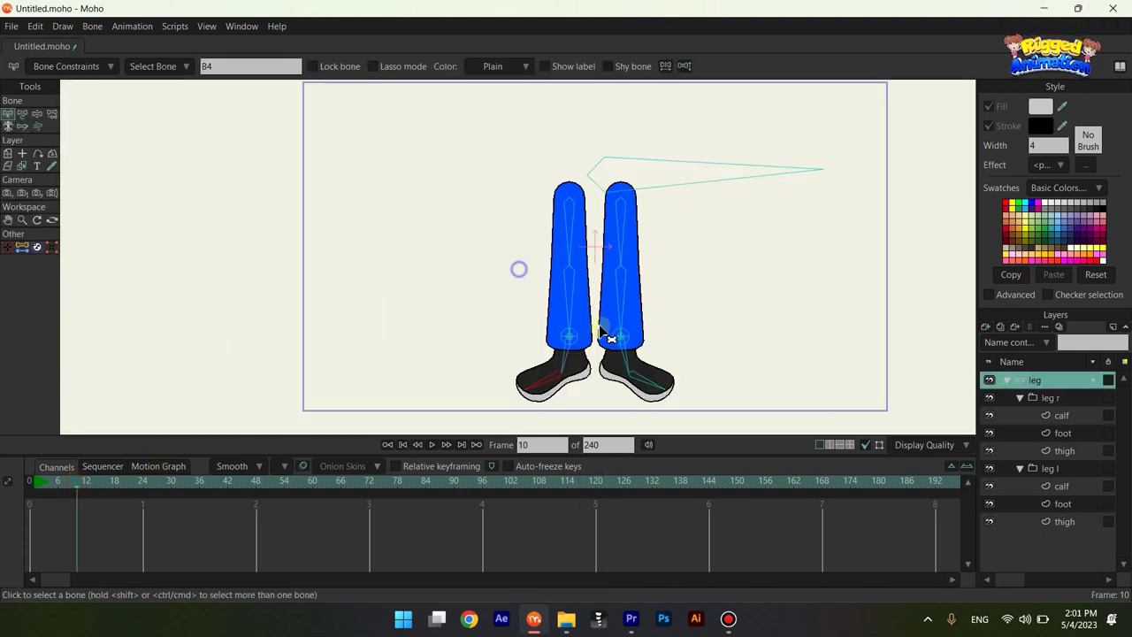
key("t")
mouse_move(613, 184)
left_mouse_down()
mouse_move(604, 239)
mouse_move(614, 235)
mouse_move(615, 172)
mouse_move(546, 210)
mouse_move(538, 248)
mouse_move(670, 235)
mouse_move(616, 228)
mouse_move(614, 248)
mouse_move(596, 239)
mouse_move(594, 256)
mouse_move(596, 182)
left_mouse_up()
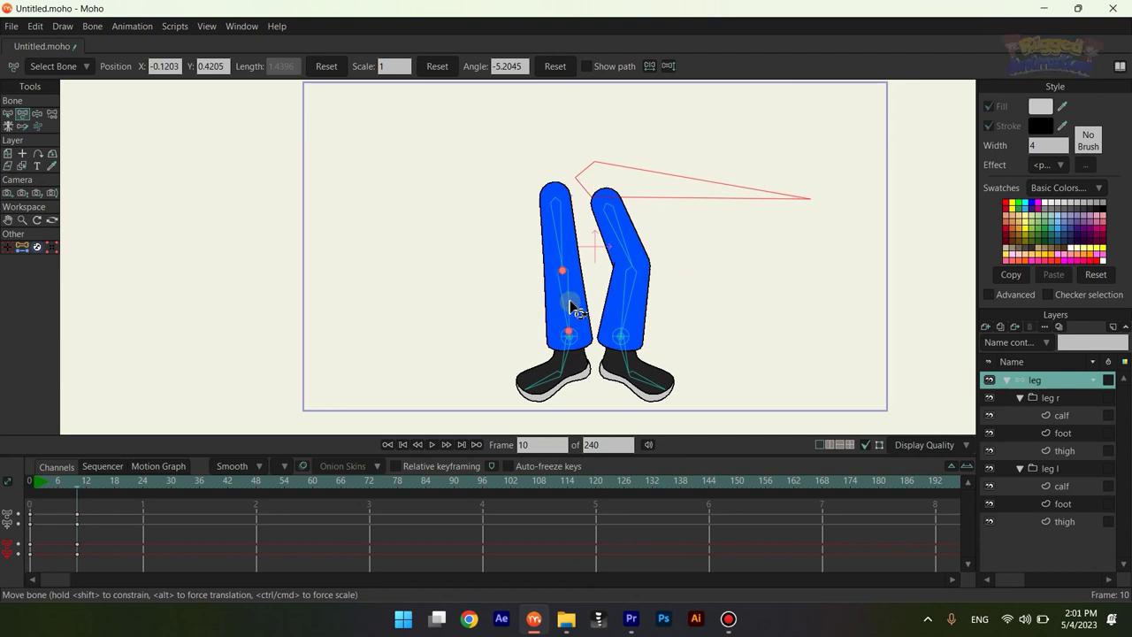
Step: Test both legs at frame 10 by raising their ankle pins outward and rotating the foot bones
left_click_drag(566, 331, 422, 235)
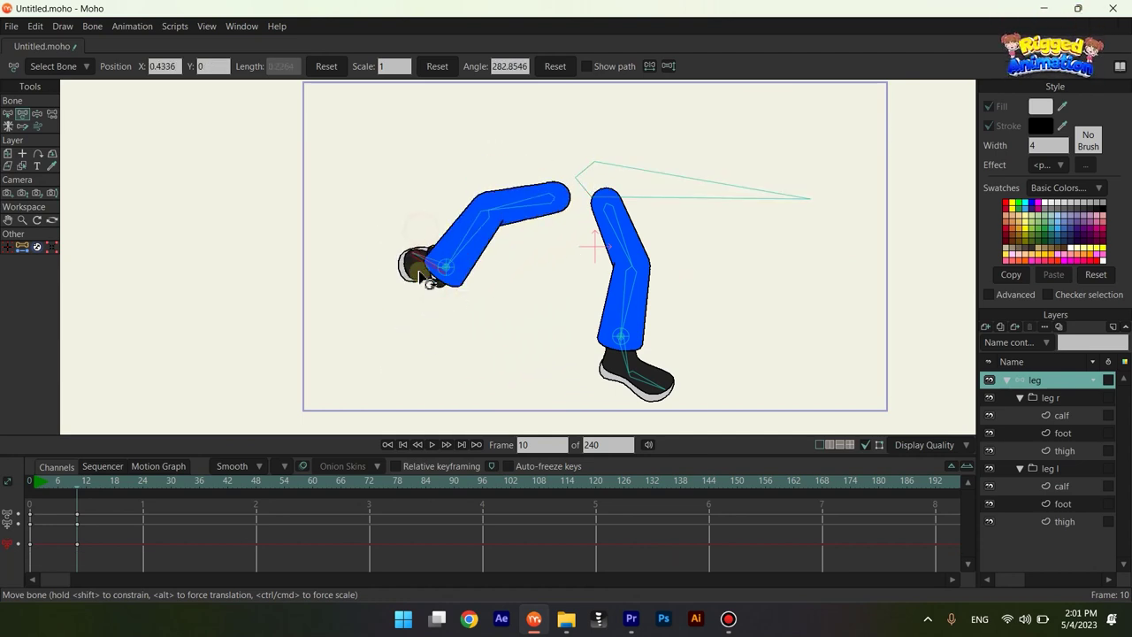
left_click_drag(421, 276, 438, 296)
scroll(403, 283, "up", 1)
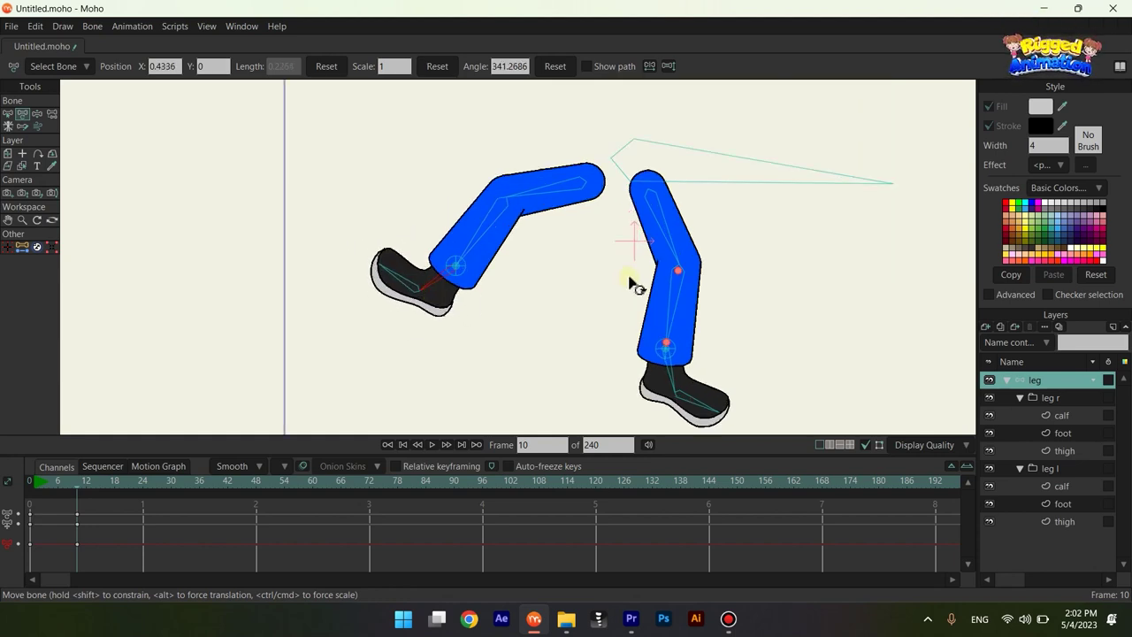
scroll(659, 341, "down", 1)
left_click_drag(672, 341, 834, 265)
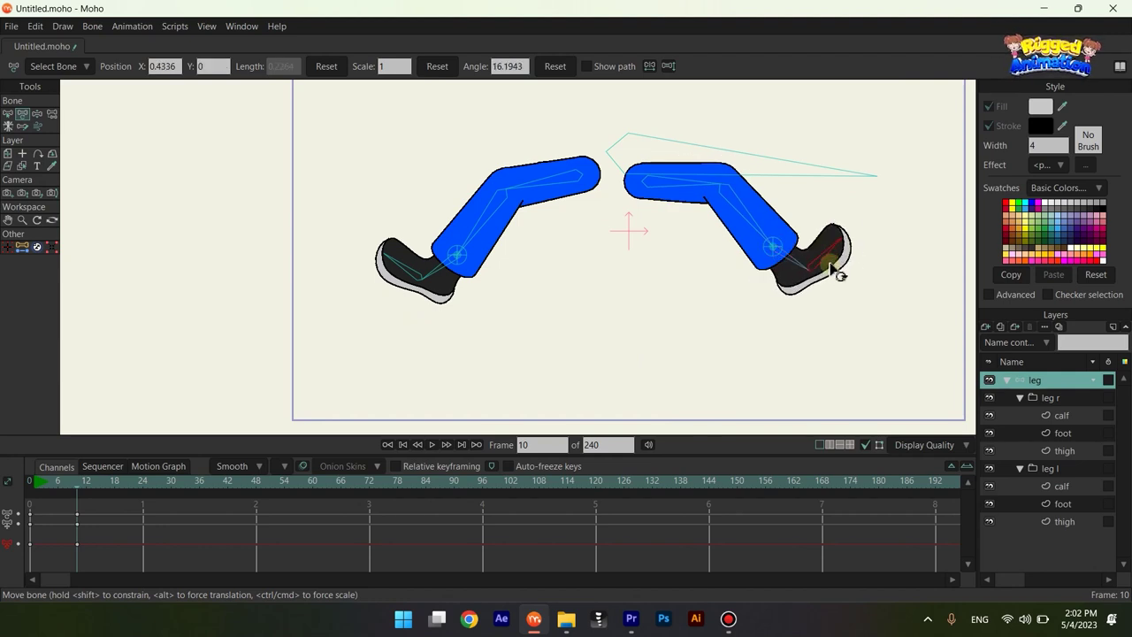
Step: Move the hip bone to about X -0.15, Y 0.29 as a final test, and delete the test pose's keyframes
scroll(672, 207, "down", 2)
left_click(650, 186)
mouse_move(650, 186)
left_mouse_down()
mouse_move(624, 185)
mouse_move(675, 185)
mouse_move(591, 177)
mouse_move(630, 190)
left_mouse_up()
left_click_drag(115, 555, 5, 423)
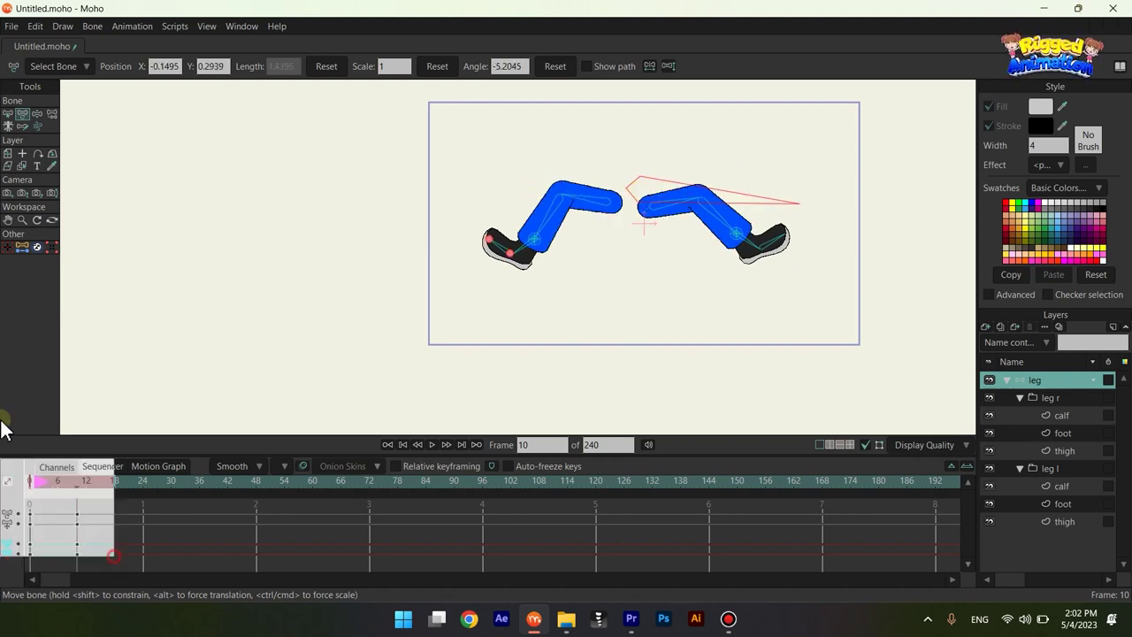
key("BackSpace")
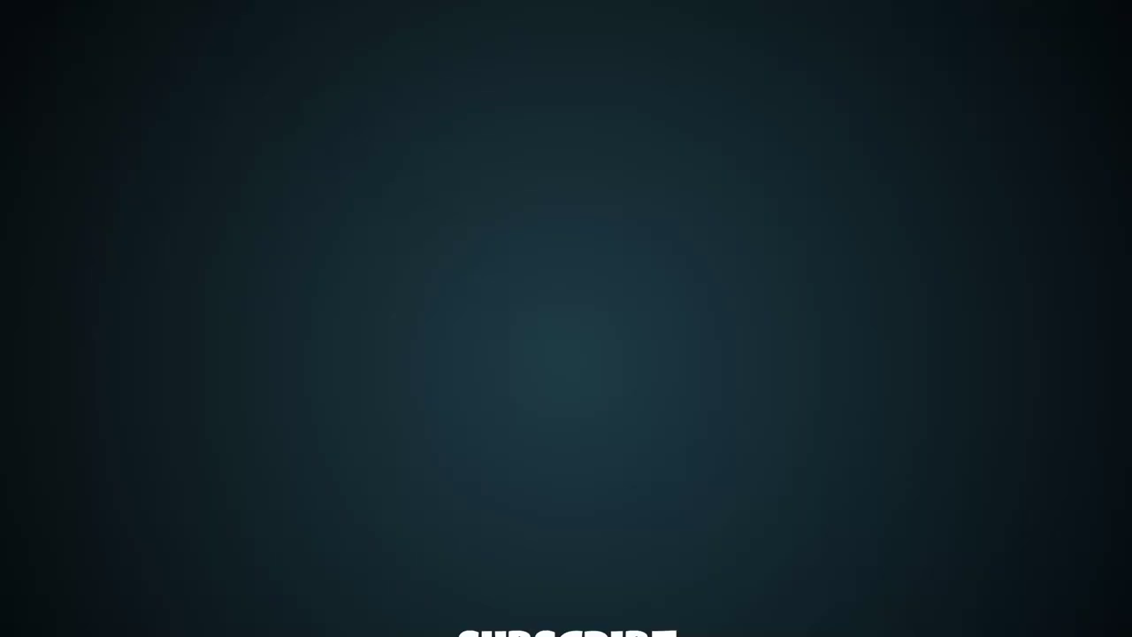